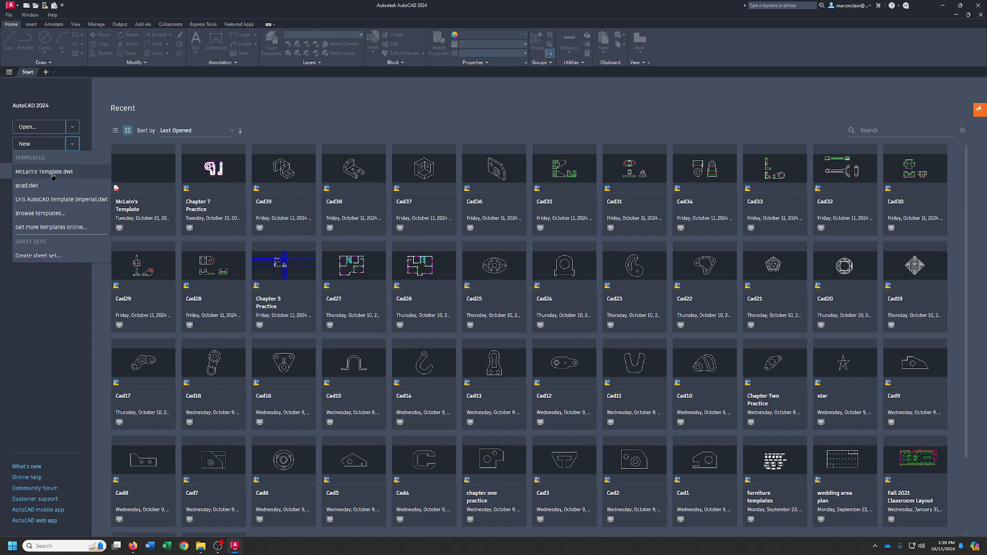
Start a new drawing from the template stored in the Intro Tutorial DWG Files folder on Local Disk (D:).
{"action": "left_click", "coordinate": [45, 213]}
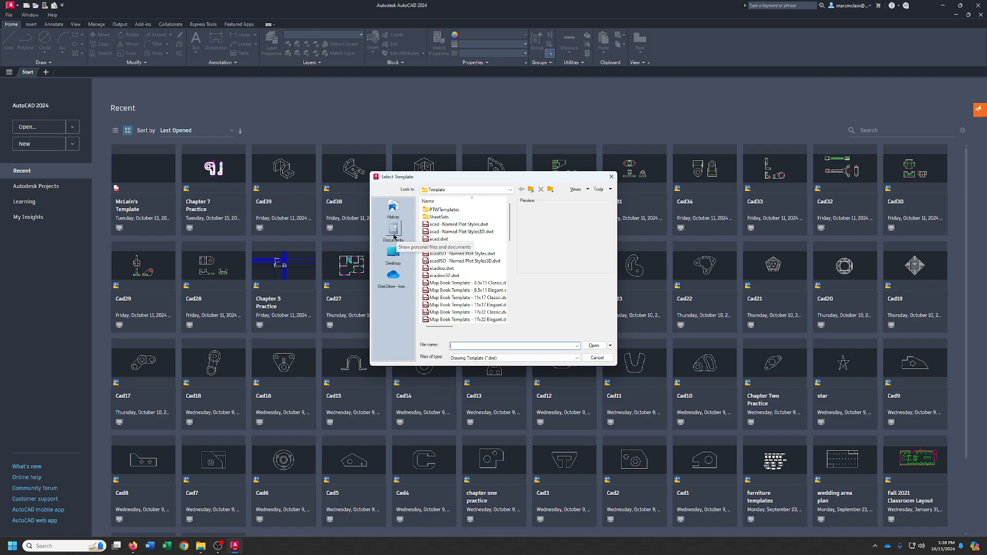
{"action": "left_click", "coordinate": [463, 190]}
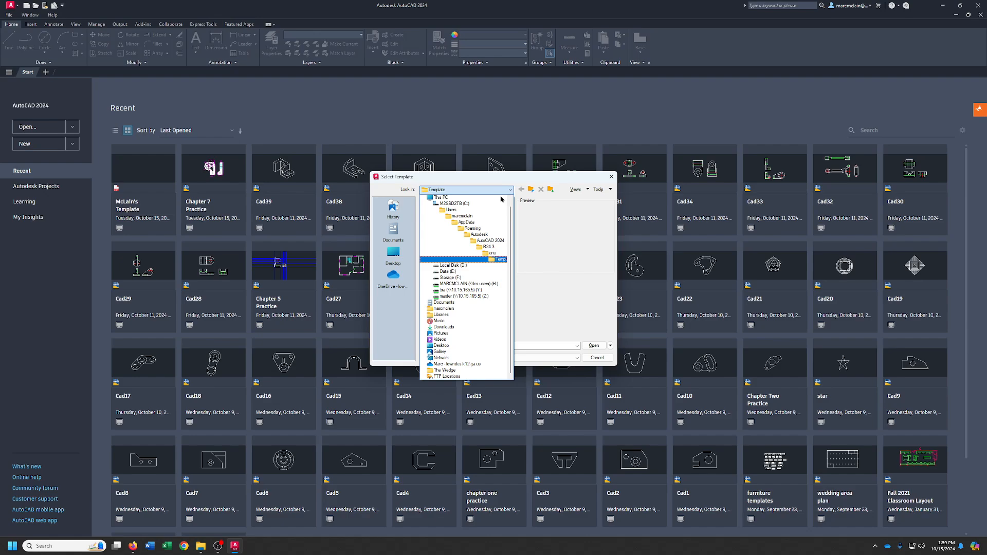
{"action": "left_click", "coordinate": [460, 259]}
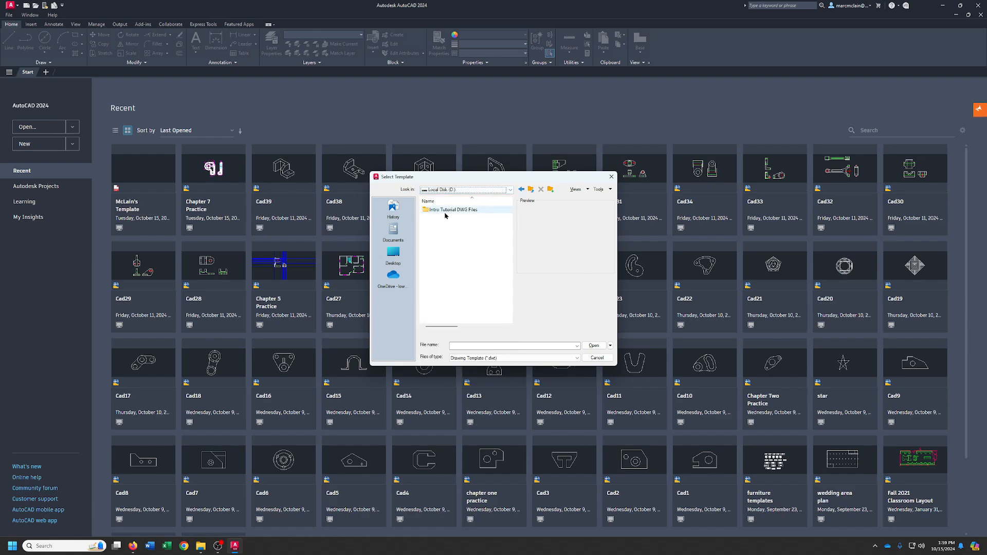
{"action": "double_click", "coordinate": [446, 214]}
{"action": "double_click", "coordinate": [445, 211]}
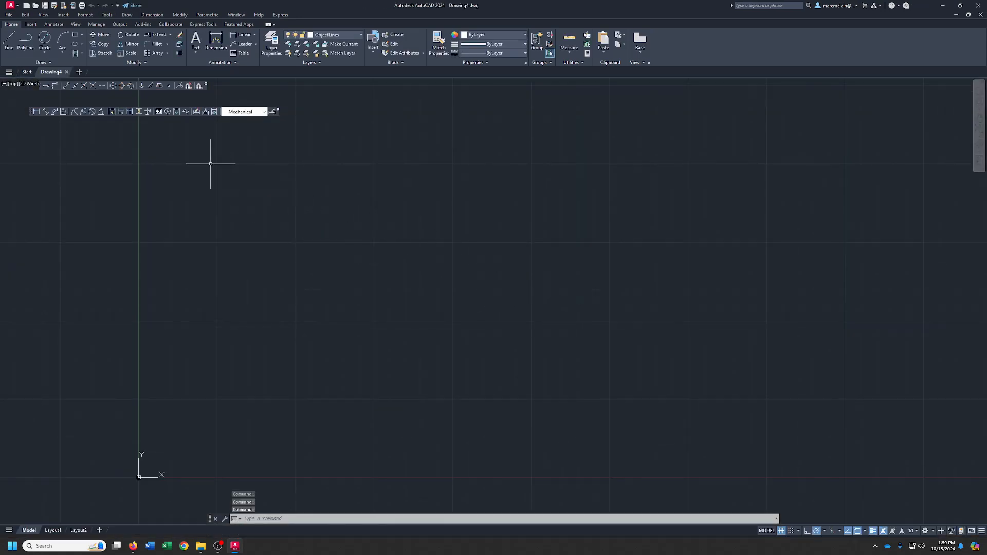
Save the new drawing as Cad40 in the Intro Tutorial DWG Files folder.
{"action": "left_click", "coordinate": [45, 6]}
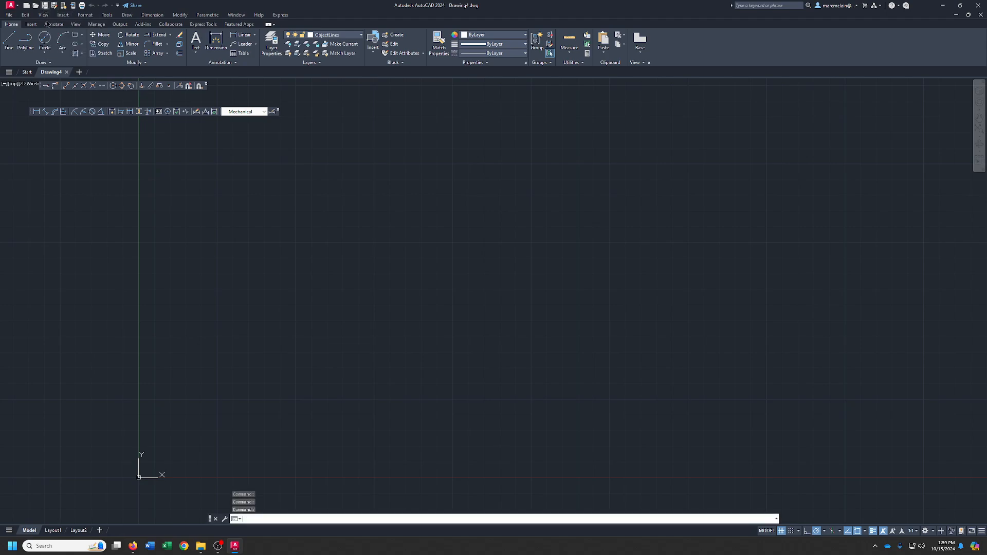
{"action": "type", "text": "Cad"}
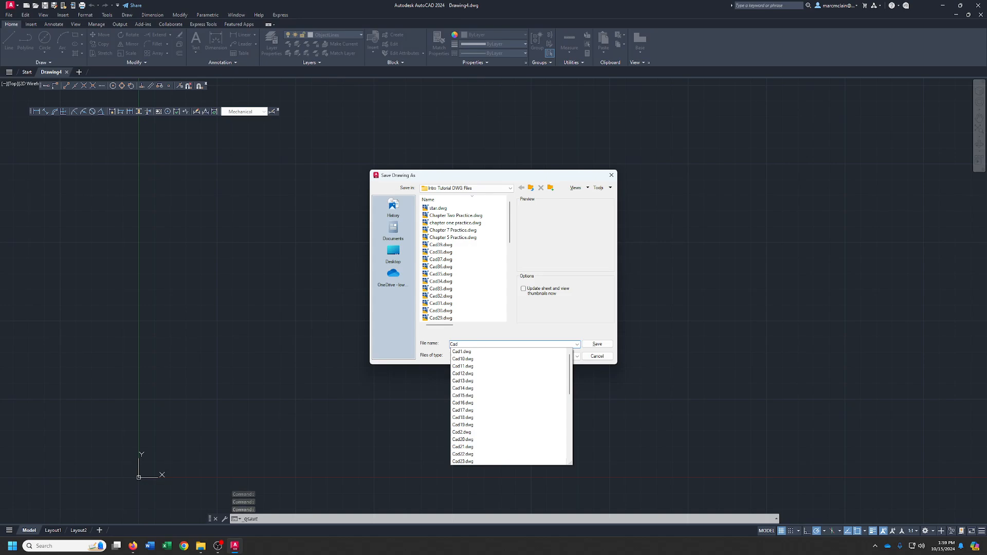
{"action": "type", "text": "40"}
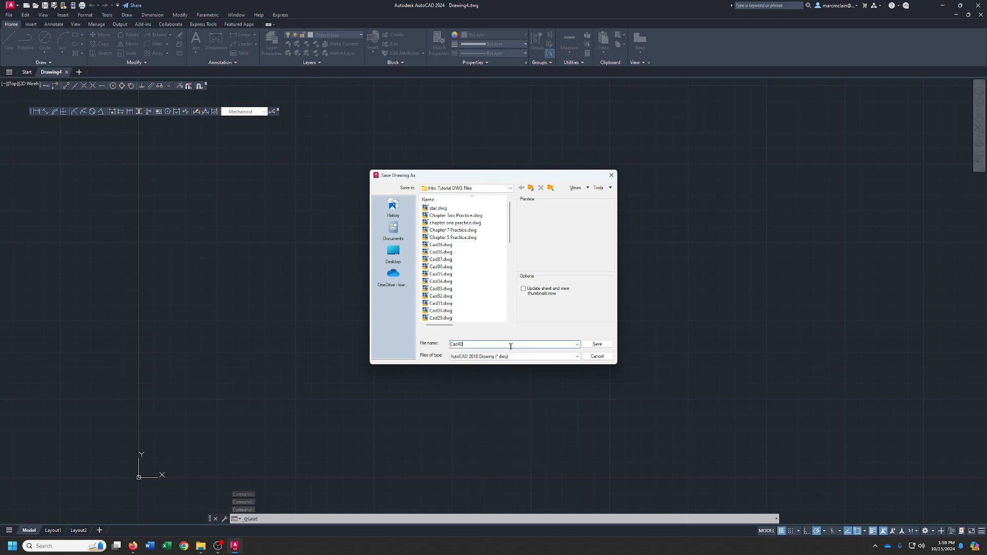
{"action": "left_click", "coordinate": [596, 345]}
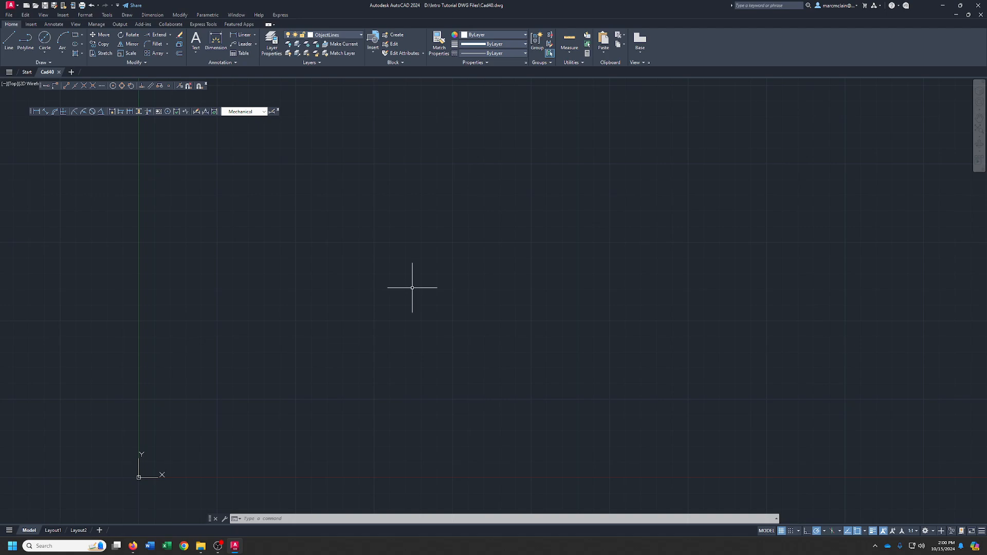
Draw a circle with a diameter of .75 in the empty drawing area.
{"action": "scroll", "coordinate": [413, 288], "scroll_direction": "up", "scroll_amount": 3}
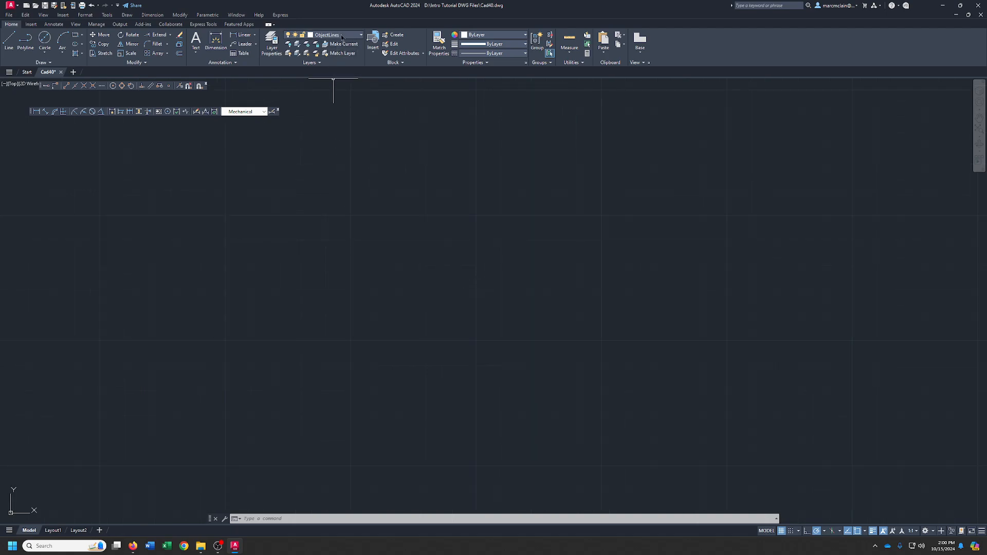
{"action": "left_click", "coordinate": [43, 40]}
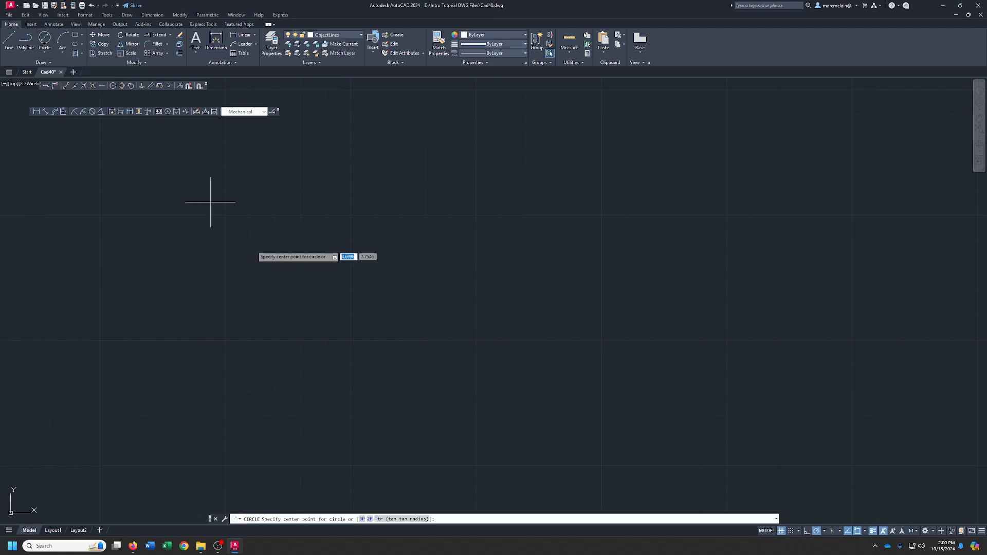
{"action": "left_click", "coordinate": [328, 290]}
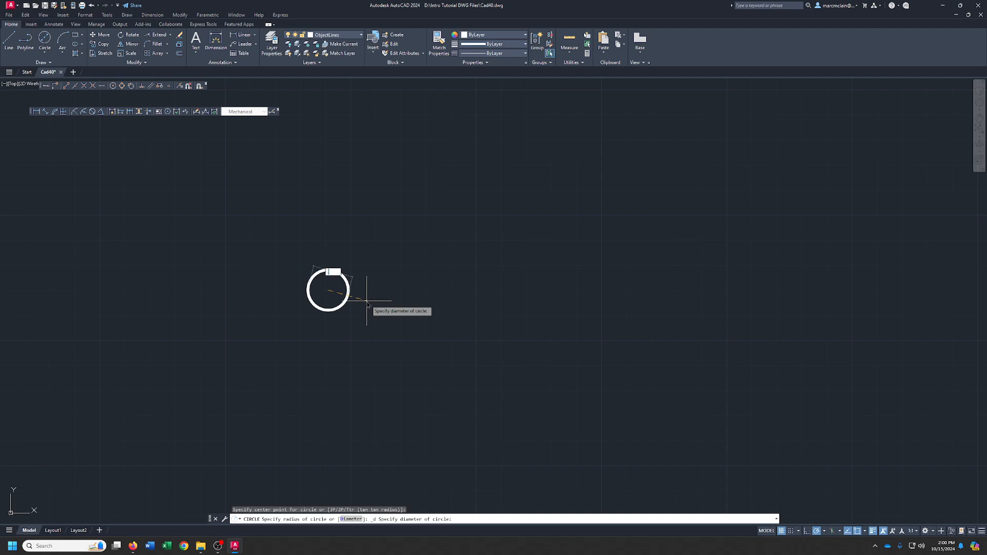
{"action": "key", "text": "Return"}
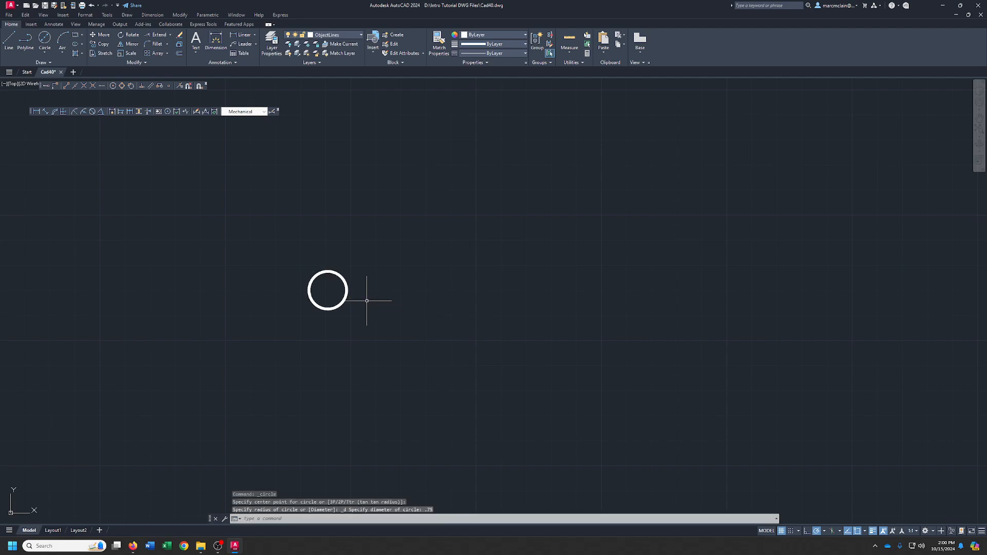
Draw a concentric outer circle with a radius of .75 around the first circle's center.
{"action": "left_click", "coordinate": [45, 52]}
{"action": "left_click", "coordinate": [62, 67]}
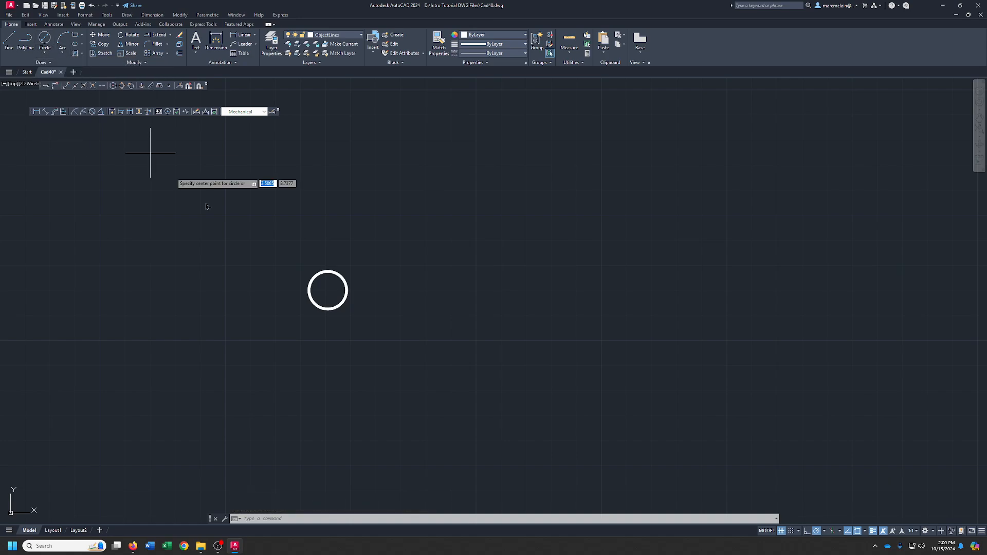
{"action": "left_click", "coordinate": [327, 290]}
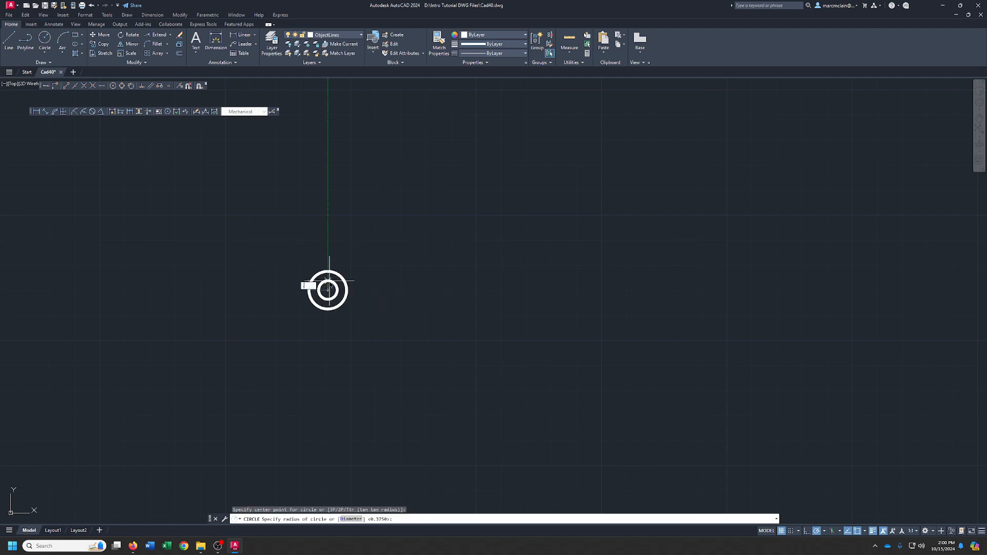
{"action": "type", "text": ".75"}
{"action": "key", "text": "Return"}
Draw lines from the outer circle's top quadrant 1.75 to the right, .6 down, and horizontally back to the outer circle.
{"action": "scroll", "coordinate": [339, 267], "scroll_direction": "up", "scroll_amount": 4}
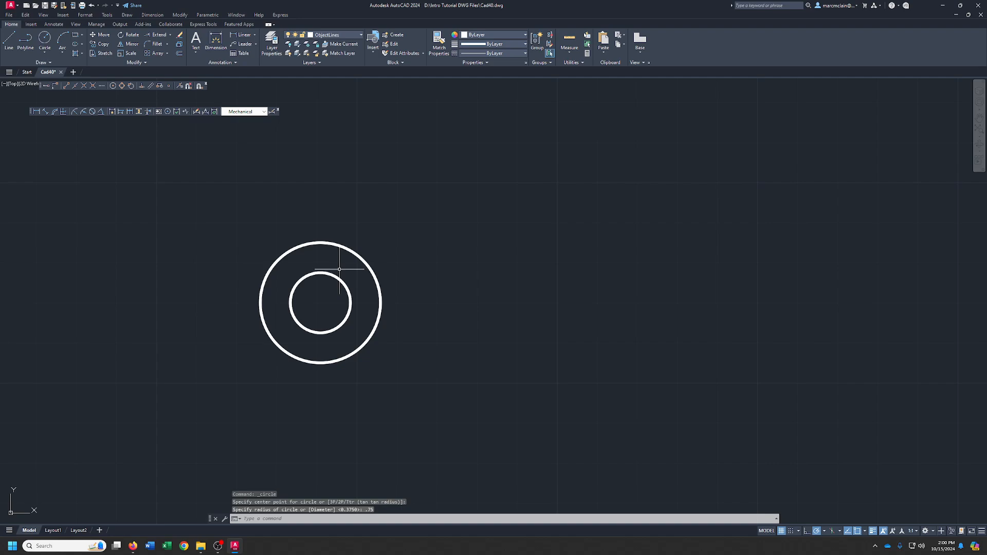
{"action": "left_click", "coordinate": [9, 40]}
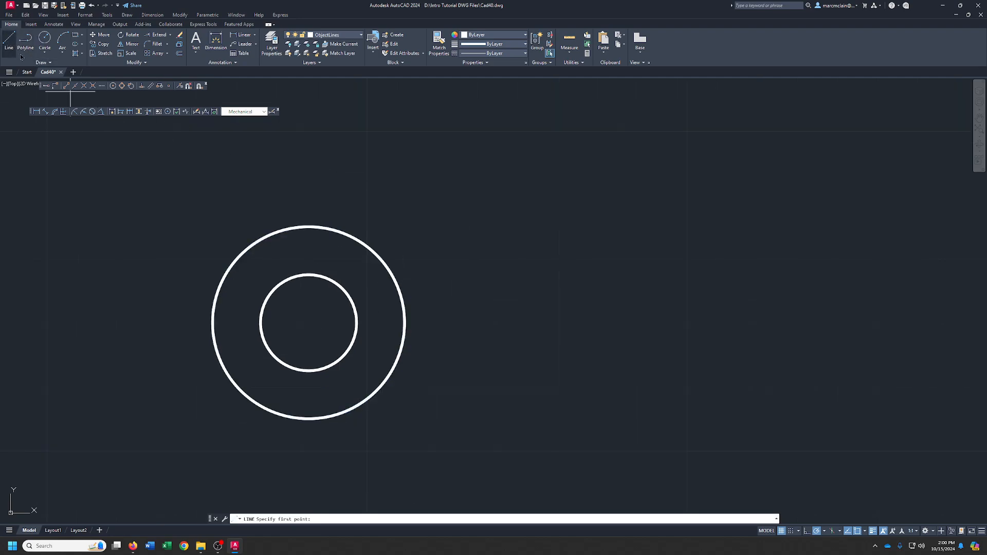
{"action": "left_click", "coordinate": [122, 86]}
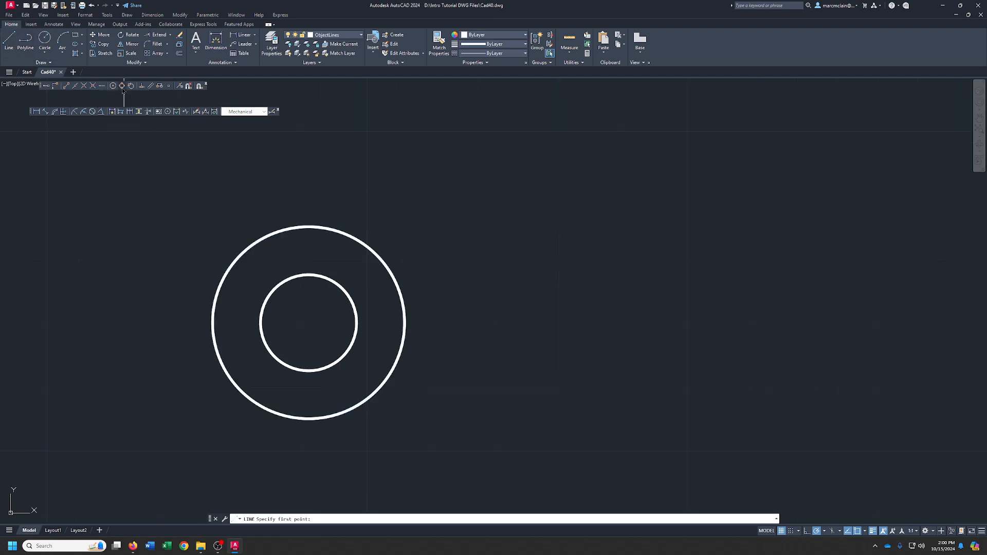
{"action": "left_click", "coordinate": [308, 224]}
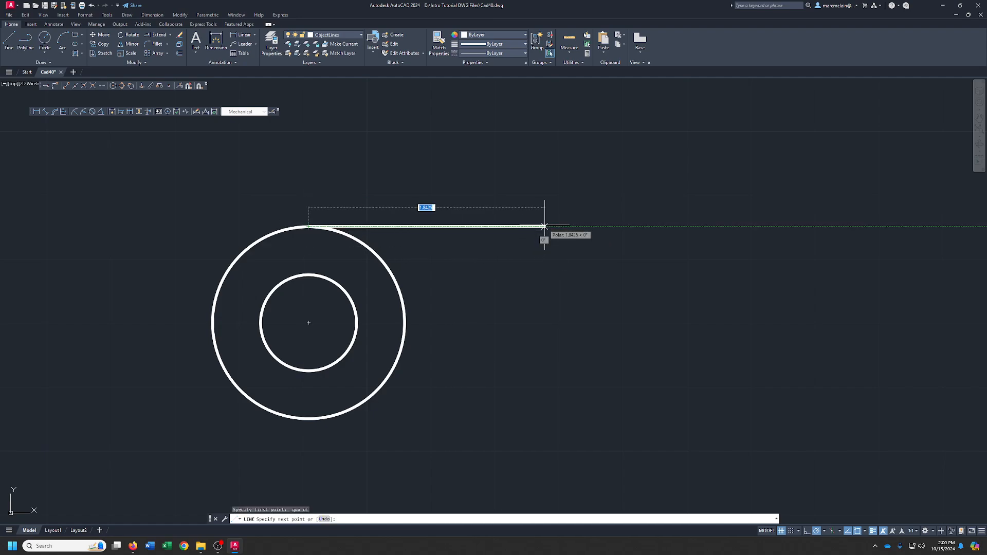
{"action": "type", "text": "1.75"}
{"action": "key", "text": "Return"}
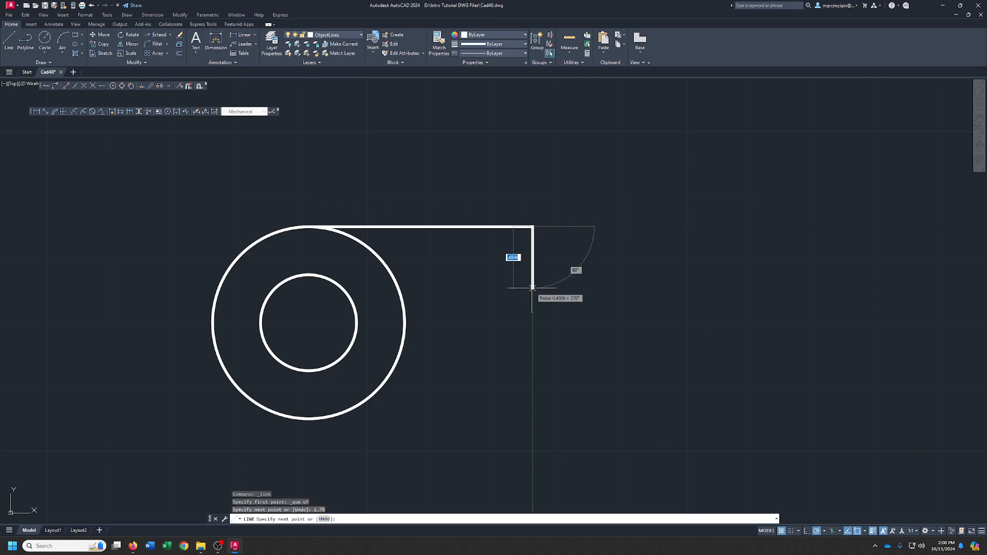
{"action": "type", "text": ".6"}
{"action": "key", "text": "Return"}
{"action": "left_click", "coordinate": [403, 303]}
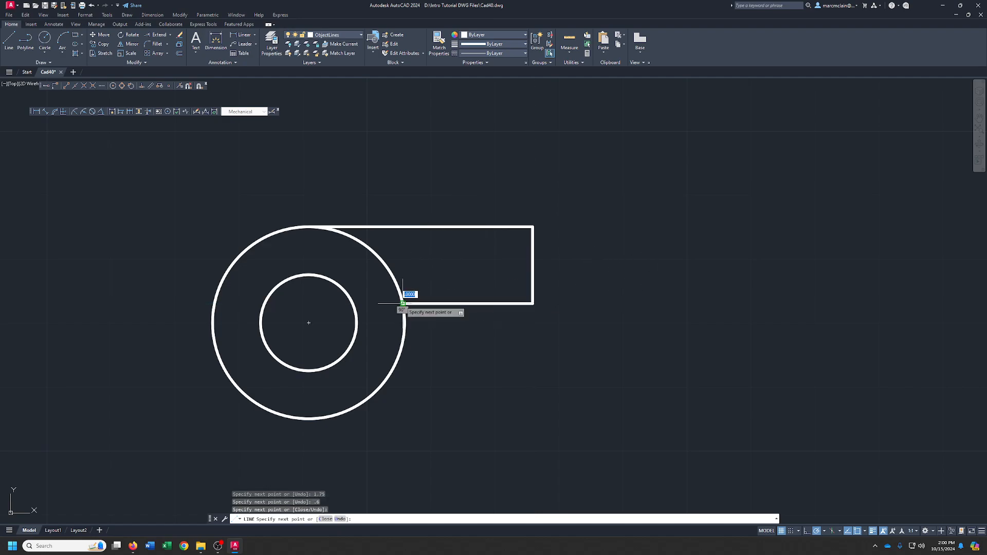
{"action": "key", "text": "Return"}
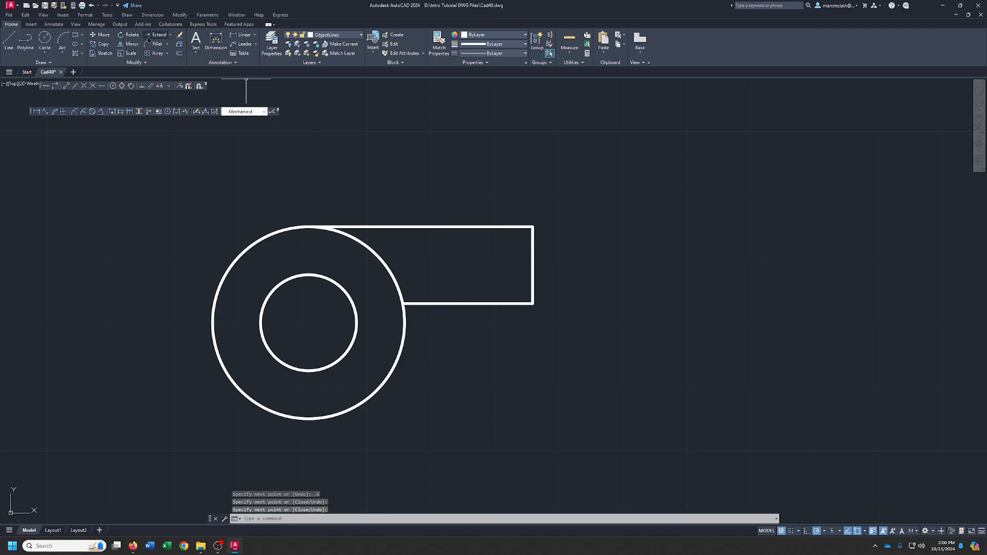
Trim away the arc of the outer circle that lies between the two horizontal lines.
{"action": "left_click", "coordinate": [171, 34]}
{"action": "left_click", "coordinate": [165, 50]}
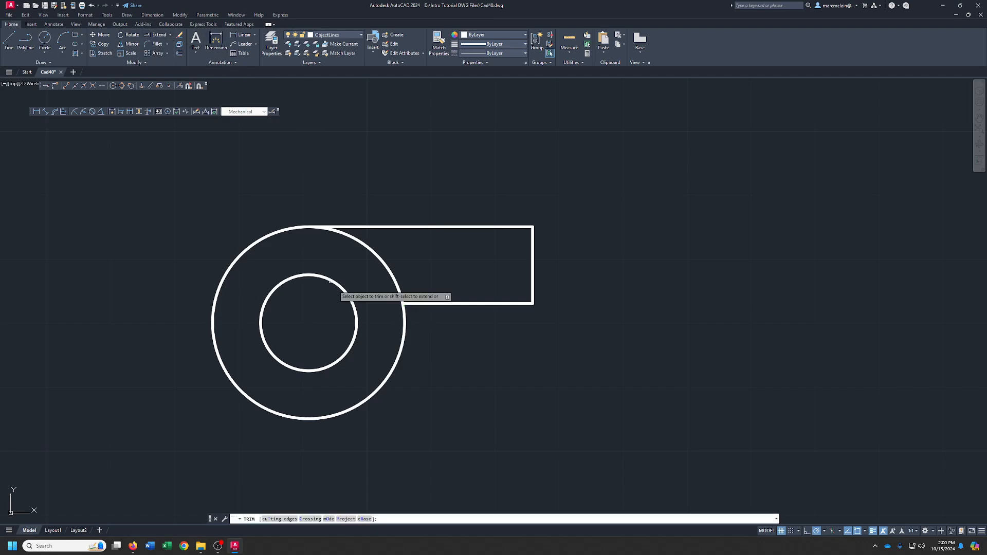
{"action": "left_click_drag", "start_coordinate": [366, 275], "coordinate": [404, 266]}
{"action": "right_click", "coordinate": [404, 265]}
{"action": "left_click", "coordinate": [414, 265]}
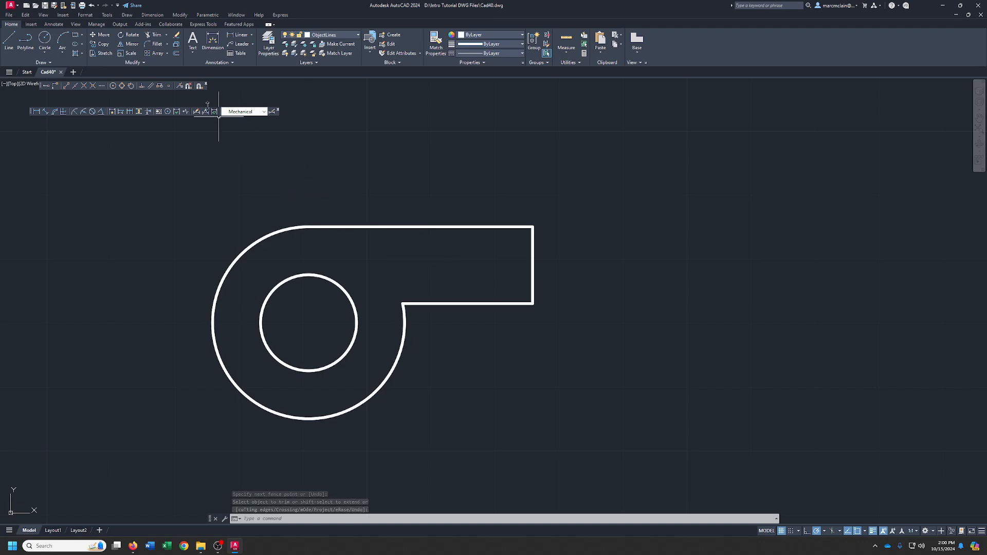
Fillet the inside corner between the outer arc and the lower horizontal line with a radius of .125.
{"action": "left_click", "coordinate": [153, 47]}
{"action": "right_click", "coordinate": [203, 149]}
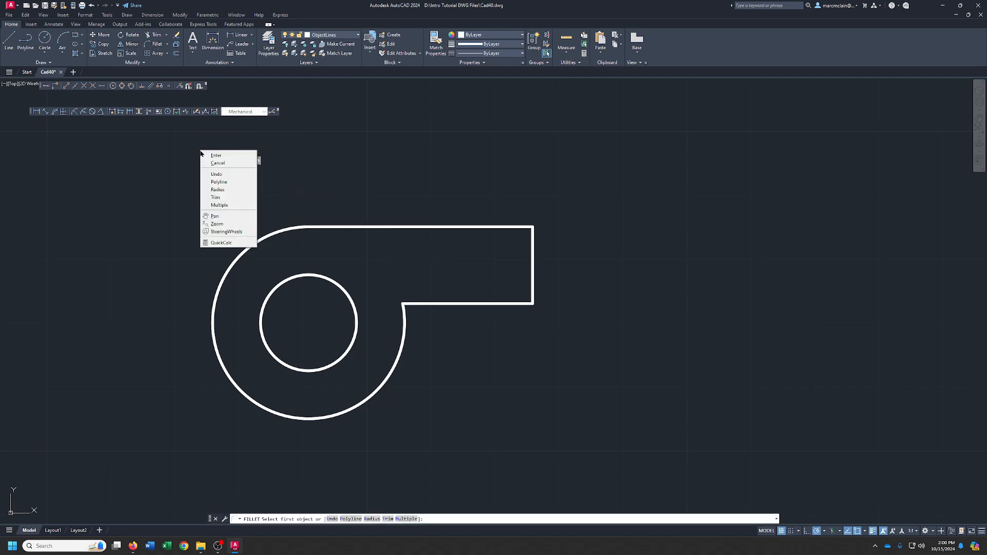
{"action": "left_click", "coordinate": [227, 189]}
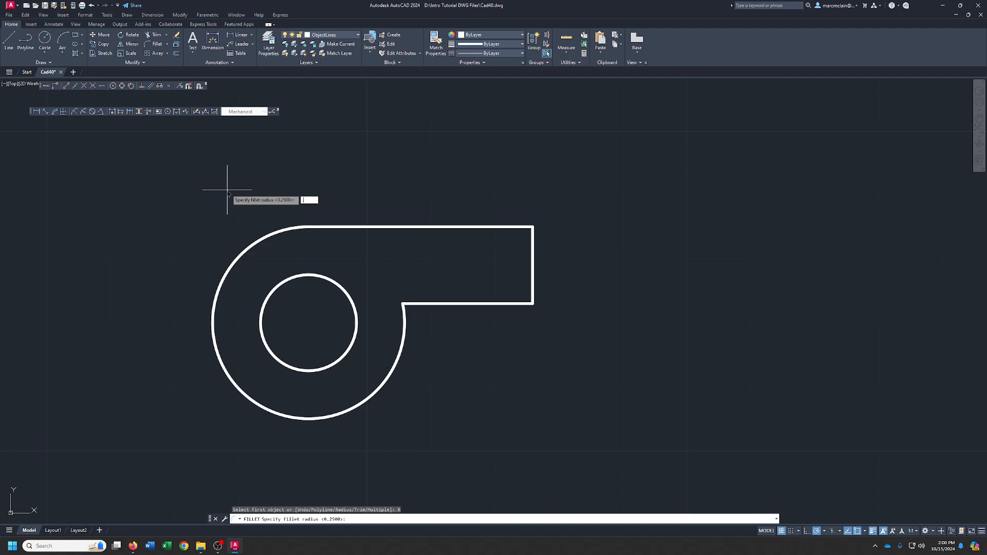
{"action": "type", "text": ".125"}
{"action": "key", "text": "Return"}
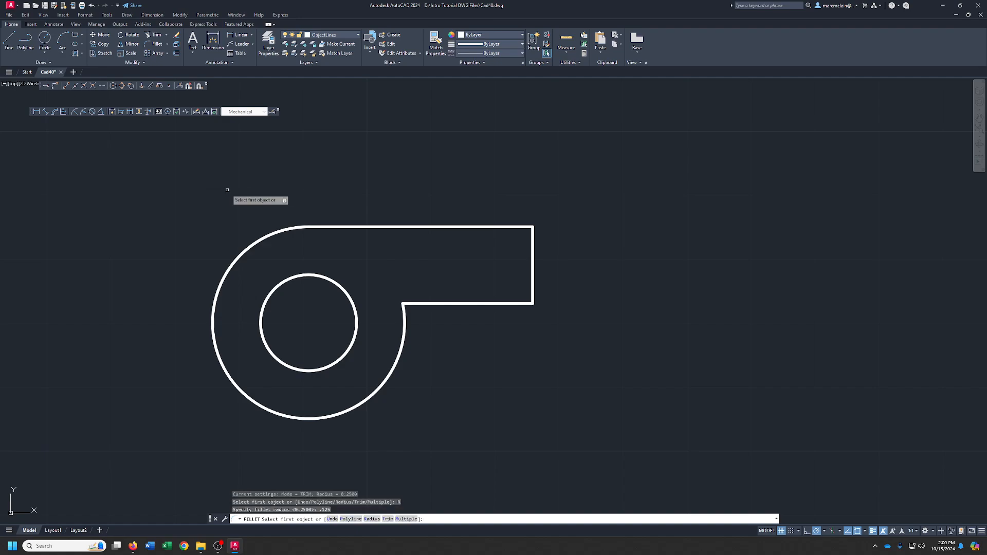
{"action": "left_click", "coordinate": [407, 323]}
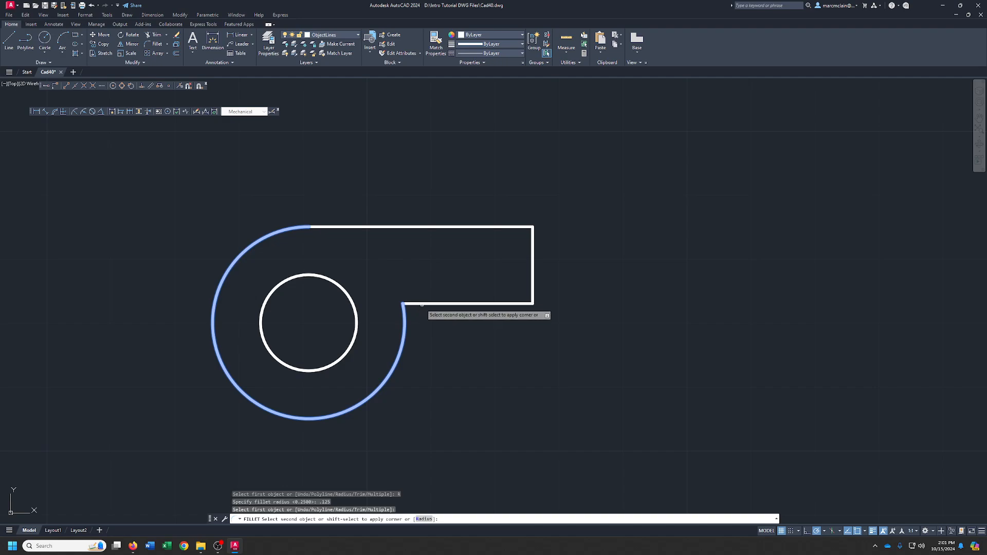
{"action": "left_click", "coordinate": [422, 304]}
Fillet the lower and upper corners at the arm's right end with the same .125 radius.
{"action": "key", "text": "Return"}
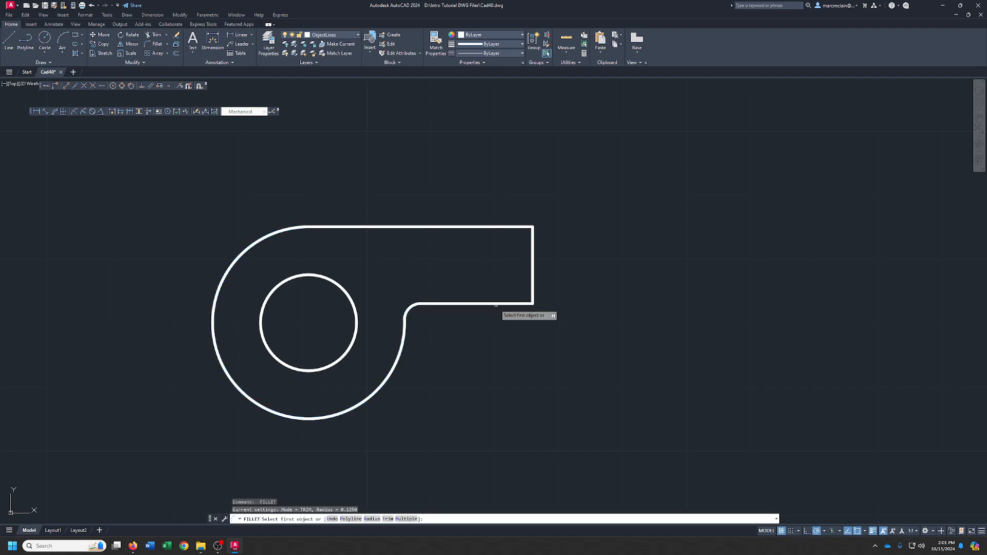
{"action": "left_click", "coordinate": [533, 287]}
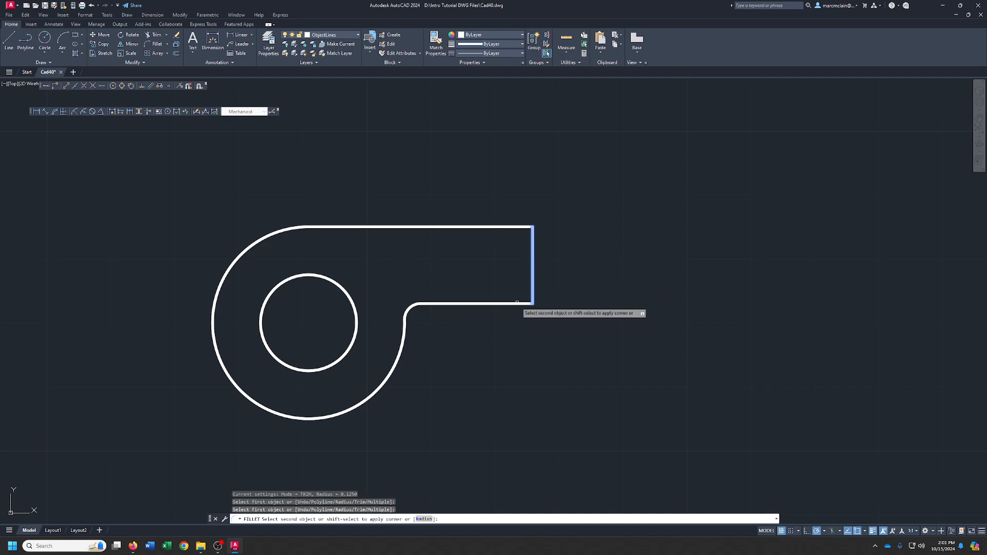
{"action": "left_click", "coordinate": [516, 303]}
{"action": "key", "text": "Return"}
{"action": "left_click", "coordinate": [509, 225]}
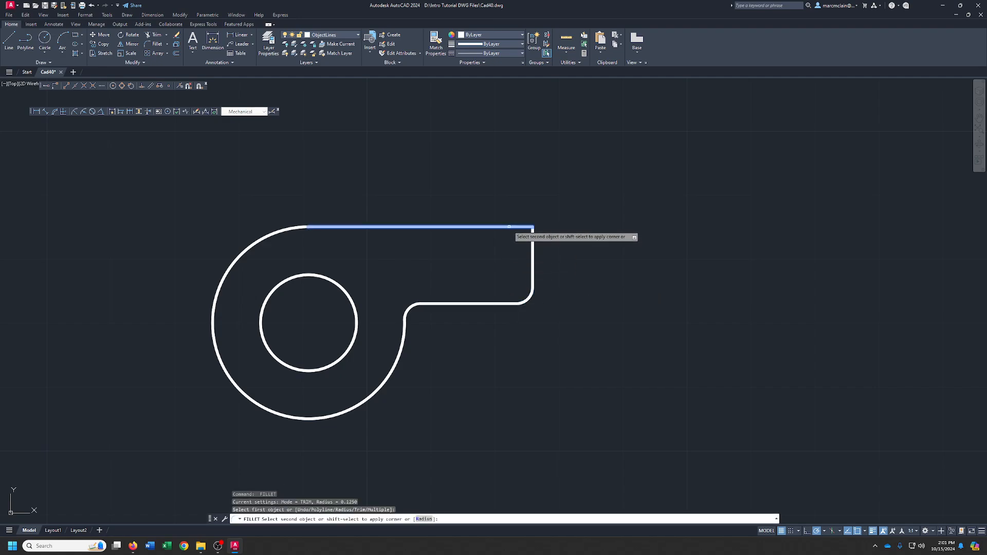
{"action": "left_click", "coordinate": [533, 241]}
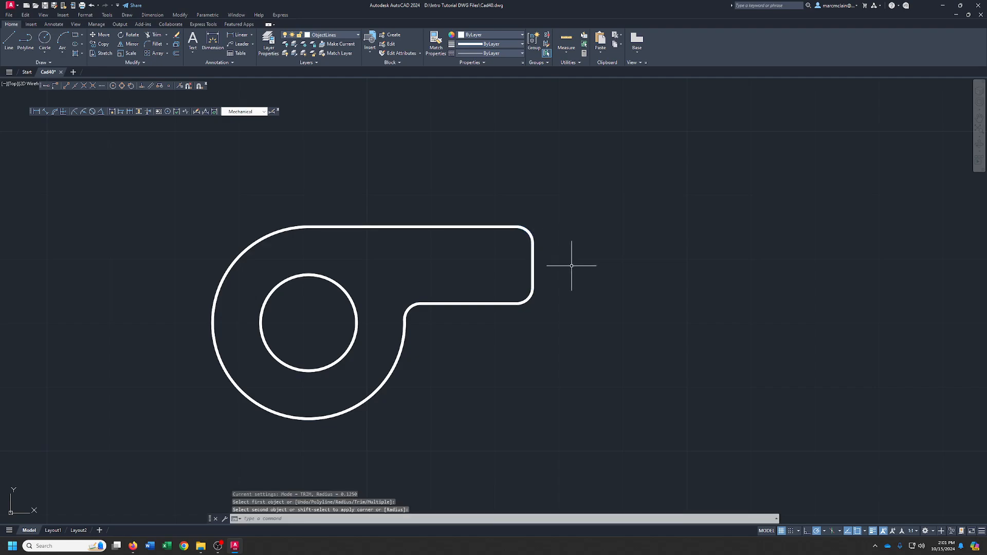
Draw a horizontal line .4 long from the midpoint of the arm's right edge inward to the left.
{"action": "left_click", "coordinate": [10, 43]}
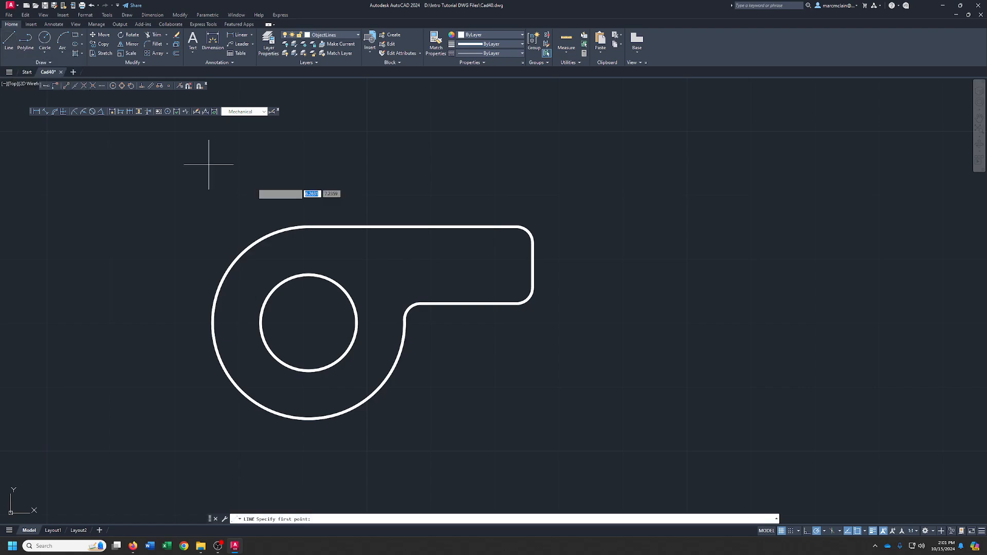
{"action": "left_click", "coordinate": [529, 241]}
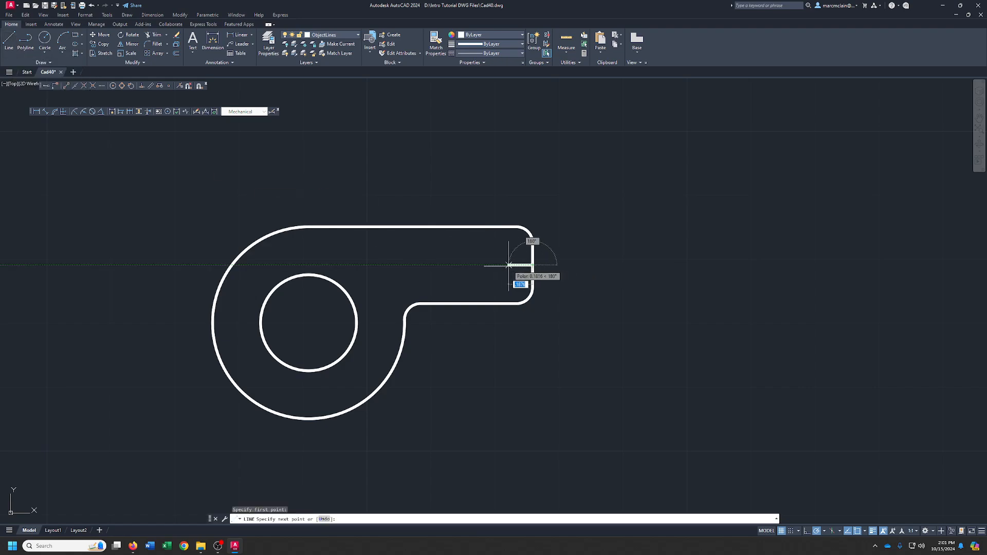
{"action": "type", "text": ".4"}
{"action": "key", "text": "Return"}
{"action": "right_click", "coordinate": [507, 266]}
{"action": "left_click", "coordinate": [520, 273]}
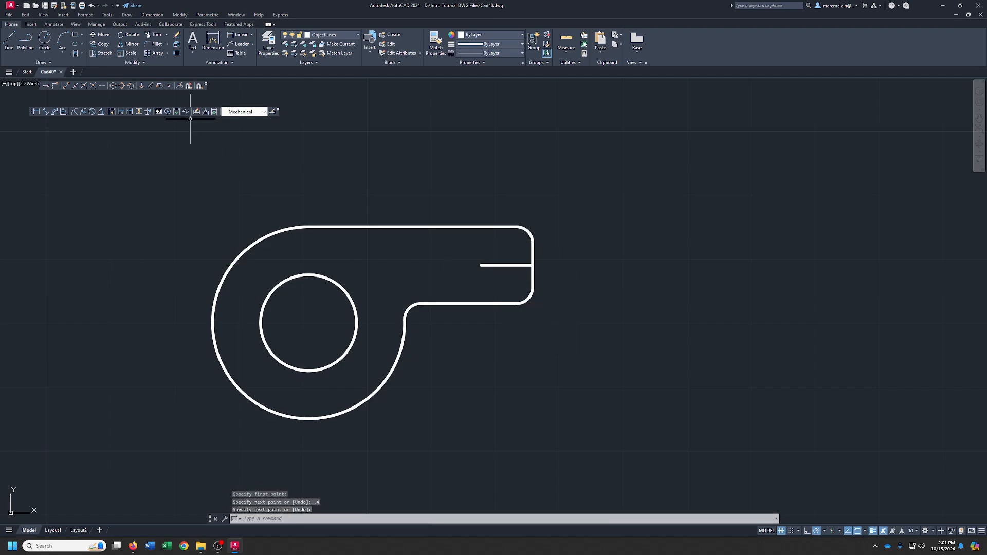
Draw a .25 diameter circle centred on the inner end of the short horizontal line in the arm.
{"action": "left_click", "coordinate": [44, 53]}
{"action": "left_click", "coordinate": [59, 83]}
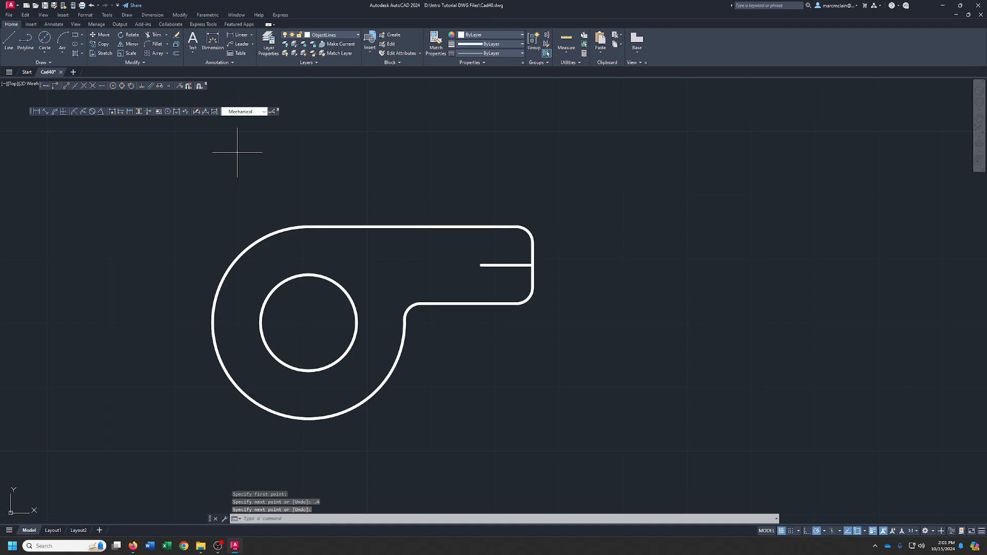
{"action": "left_click", "coordinate": [482, 266]}
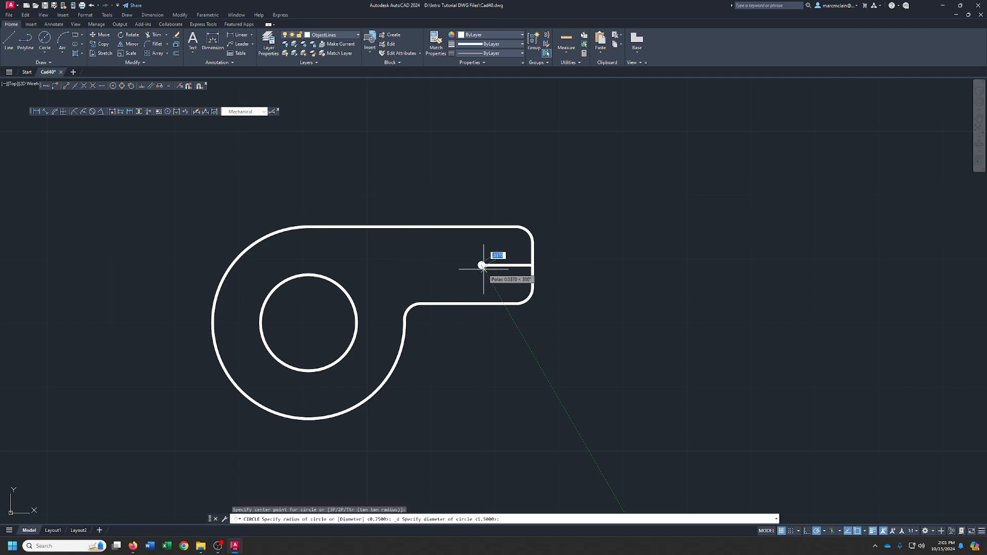
{"action": "type", "text": "."}
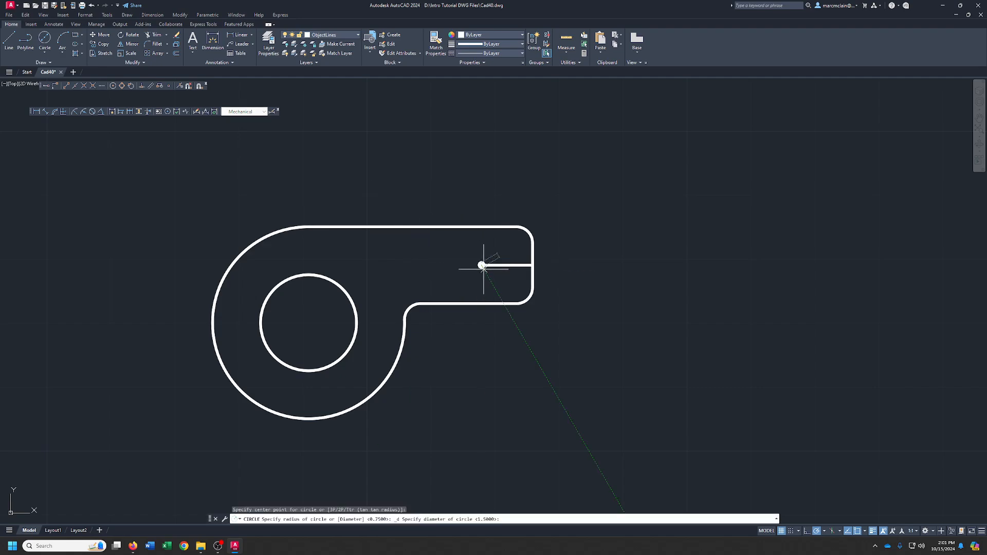
{"action": "type", "text": "25"}
{"action": "key", "text": "Return"}
Delete the short horizontal helper line between the small circle and the arm's end.
{"action": "left_click", "coordinate": [512, 265]}
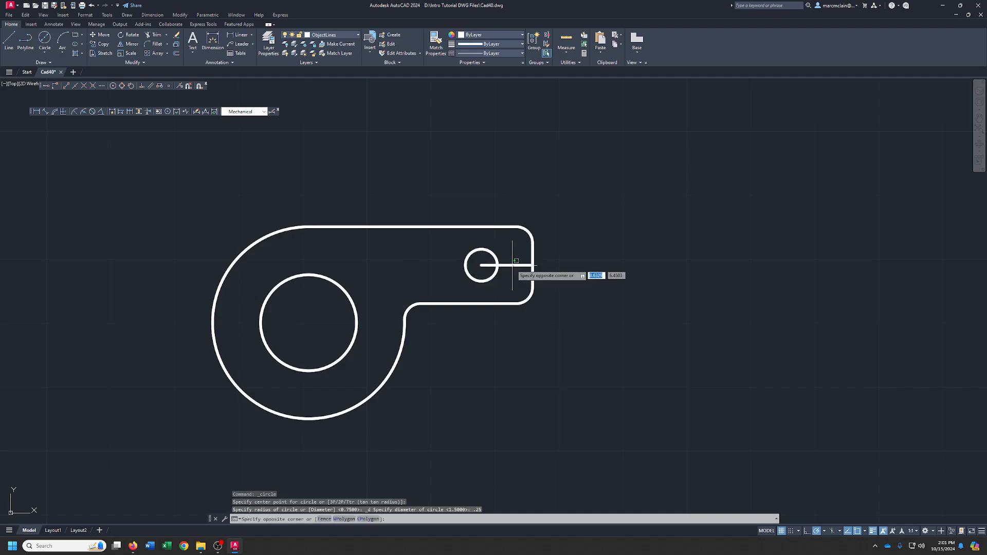
{"action": "left_click", "coordinate": [509, 257]}
{"action": "key", "text": "Delete"}
{"action": "middle_click_drag", "start_coordinate": [573, 389], "coordinate": [604, 337]}
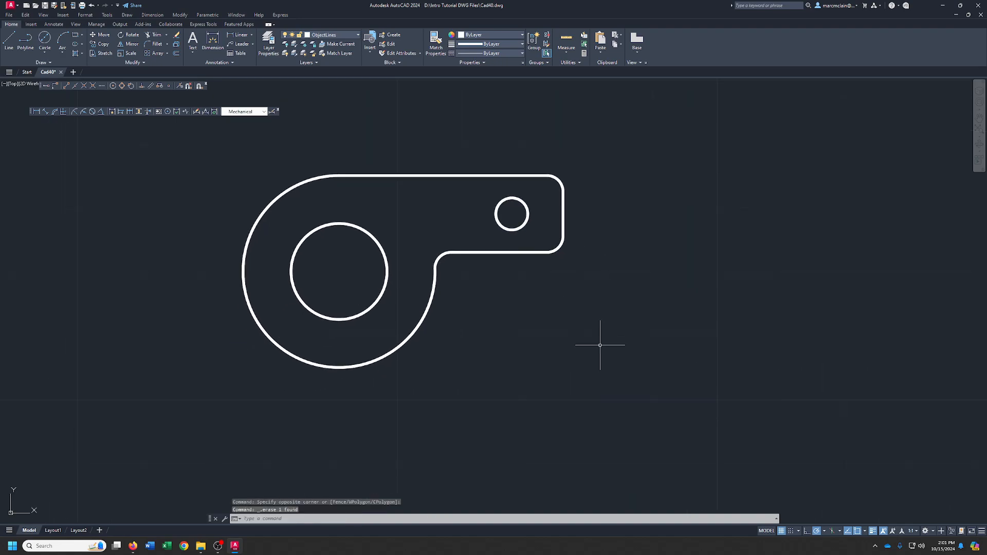
{"action": "middle_click_drag", "start_coordinate": [589, 382], "coordinate": [584, 324]}
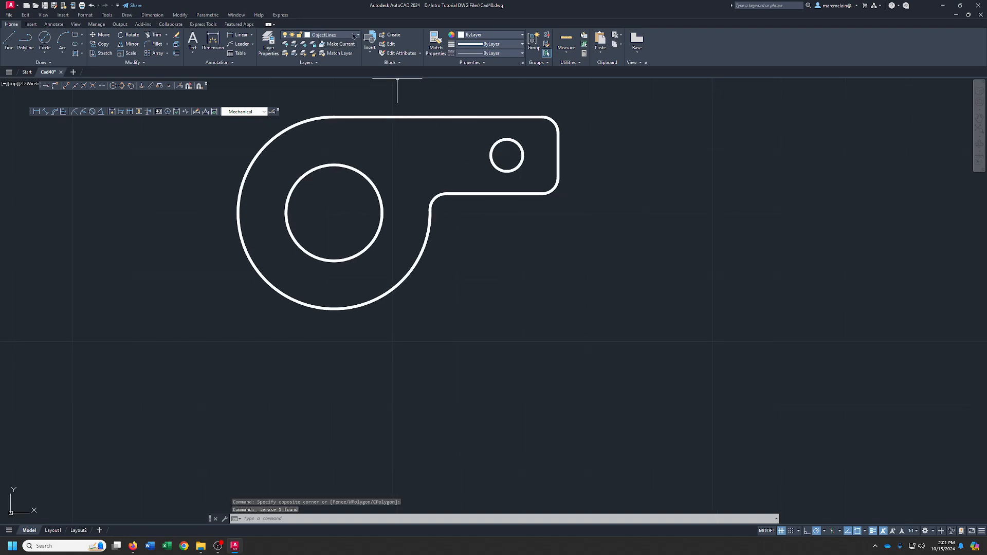
On the Const. layer, draw a vertical line 1.5 long straight down from the outer arc's lower quadrant.
{"action": "left_click", "coordinate": [353, 35]}
{"action": "left_click", "coordinate": [355, 46]}
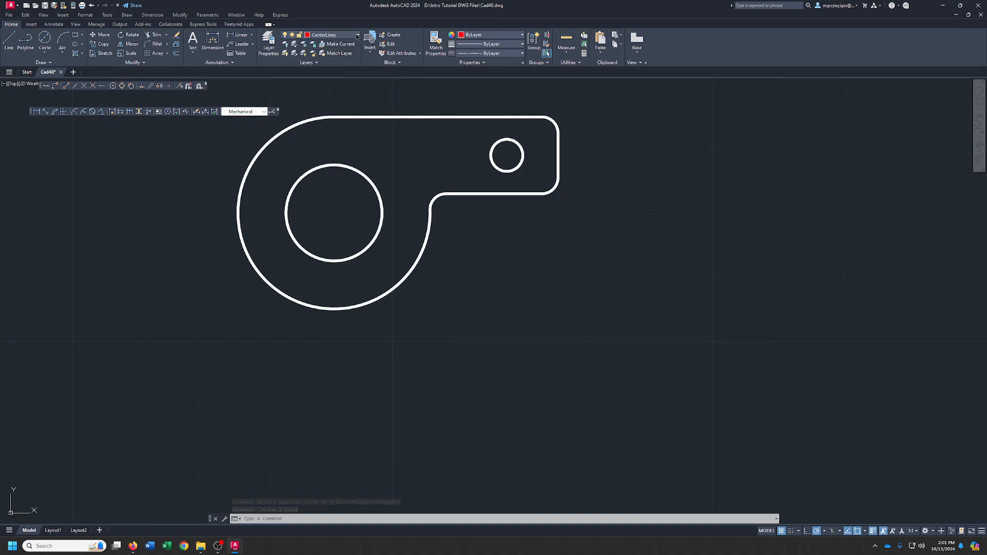
{"action": "left_click", "coordinate": [356, 35]}
{"action": "left_click", "coordinate": [330, 56]}
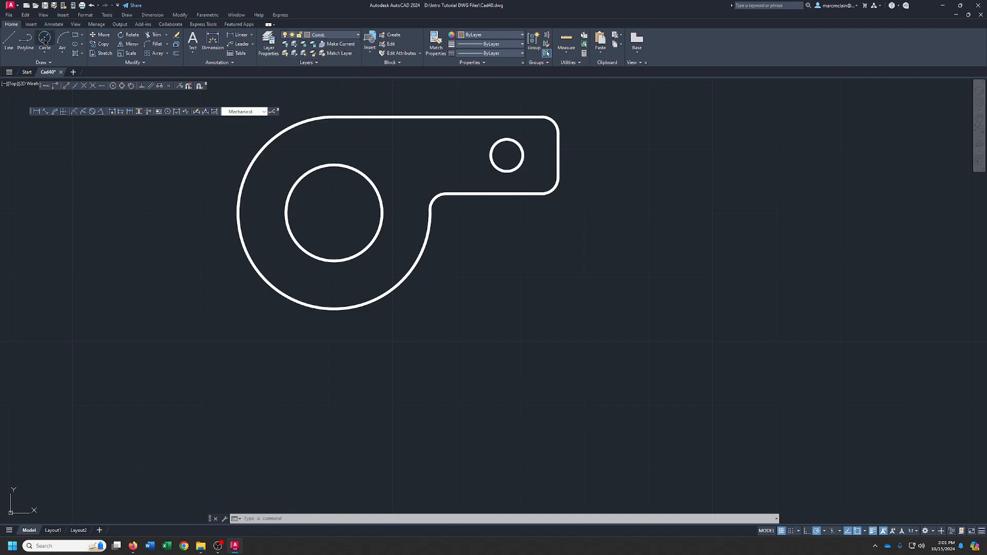
{"action": "left_click", "coordinate": [10, 41]}
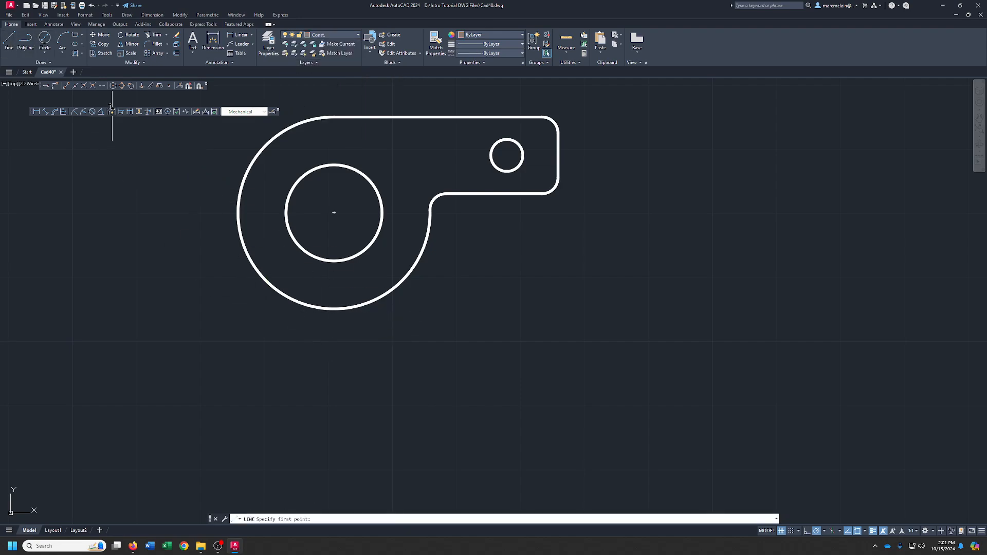
{"action": "left_click", "coordinate": [122, 87]}
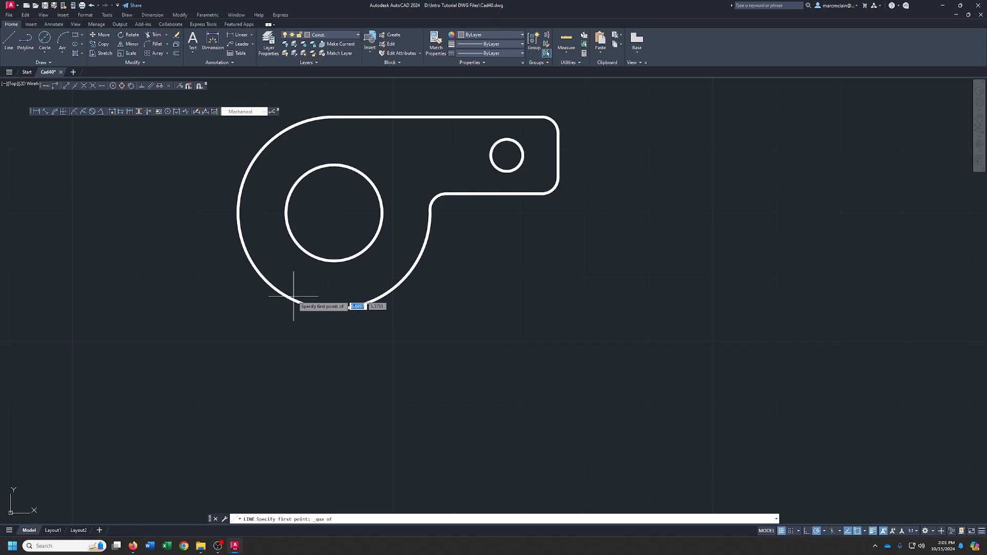
{"action": "left_click", "coordinate": [335, 310]}
{"action": "type", "text": "1.5"}
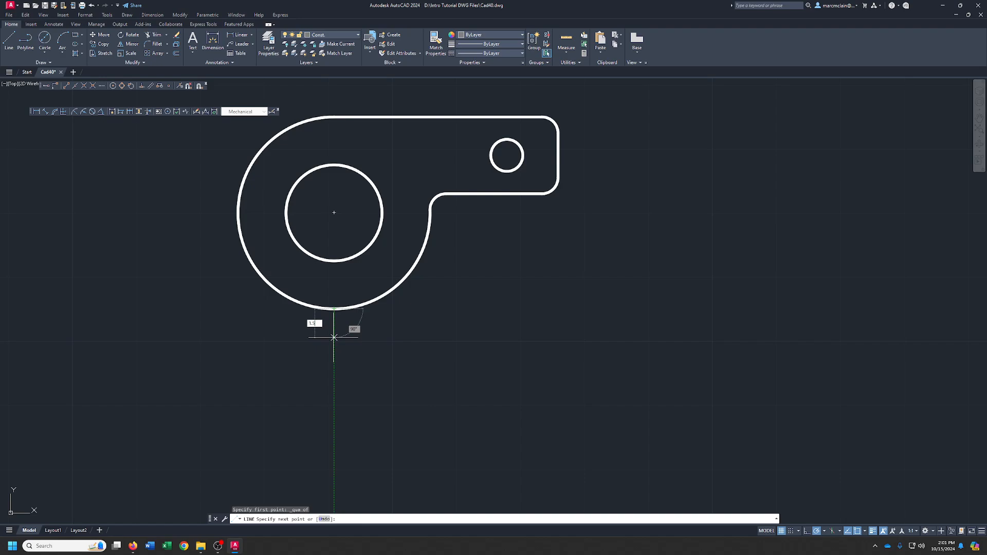
{"action": "key", "text": "Return"}
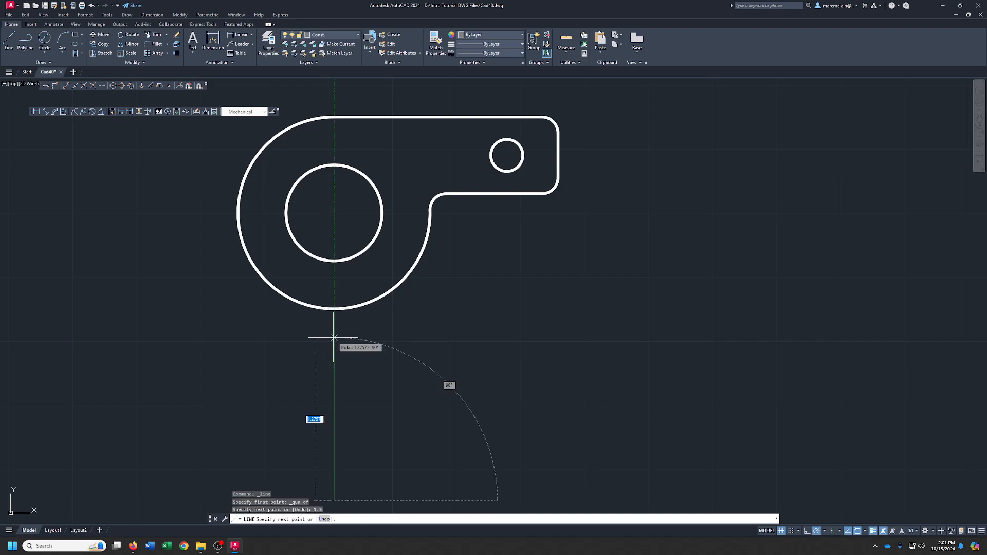
{"action": "right_click", "coordinate": [334, 337]}
{"action": "left_click", "coordinate": [347, 343]}
{"action": "scroll", "coordinate": [391, 360], "scroll_direction": "down", "scroll_amount": 2}
{"action": "middle_click_drag", "start_coordinate": [391, 360], "coordinate": [371, 317]}
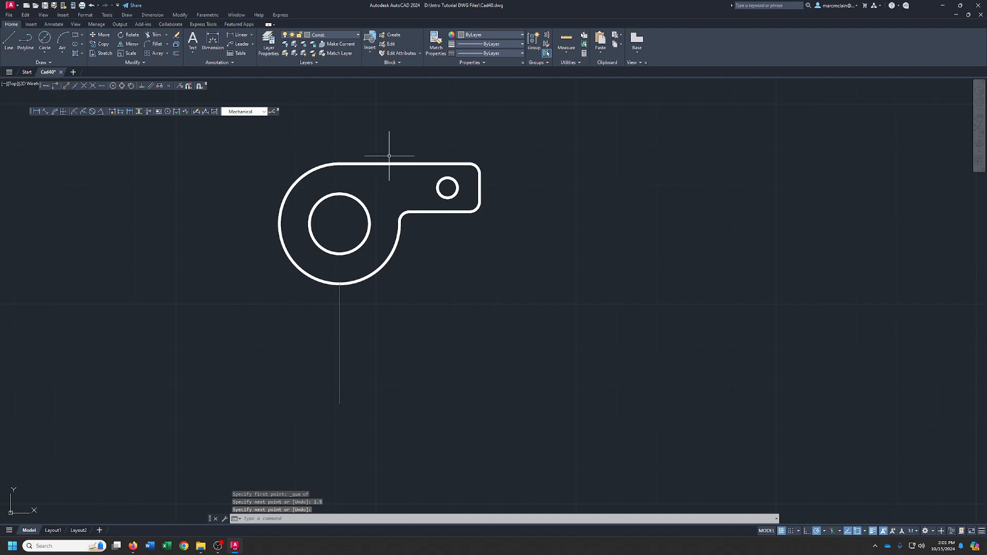
On the ObjectLines layer, draw connected lines from the construction line's lower end: .75 left, 1 down and 1.5 right.
{"action": "left_click", "coordinate": [344, 32]}
{"action": "left_click", "coordinate": [329, 110]}
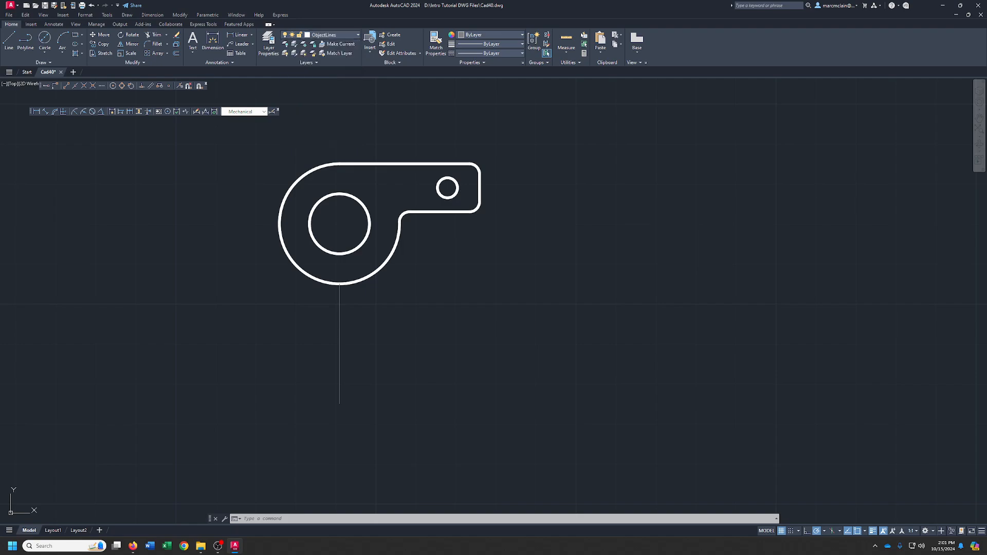
{"action": "left_click", "coordinate": [9, 40]}
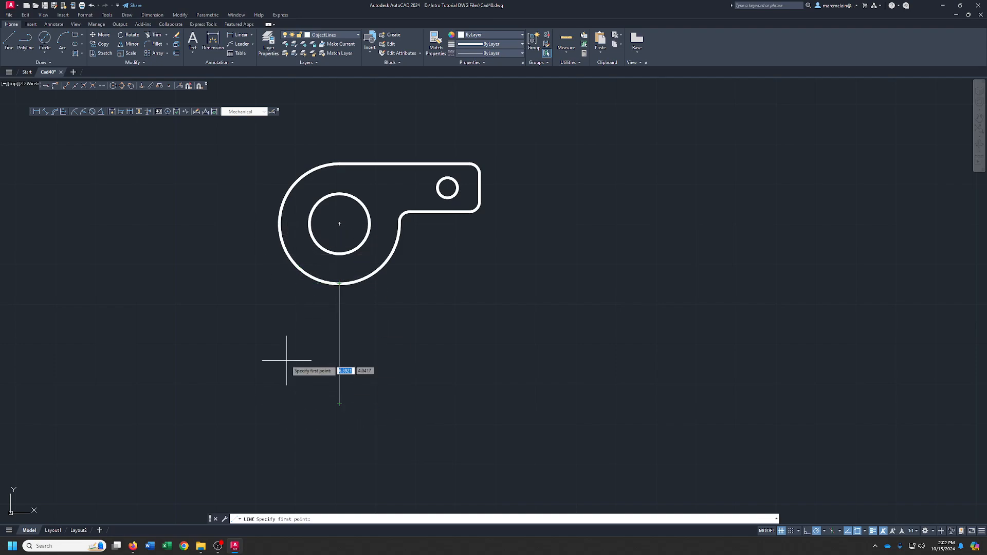
{"action": "left_click", "coordinate": [339, 404]}
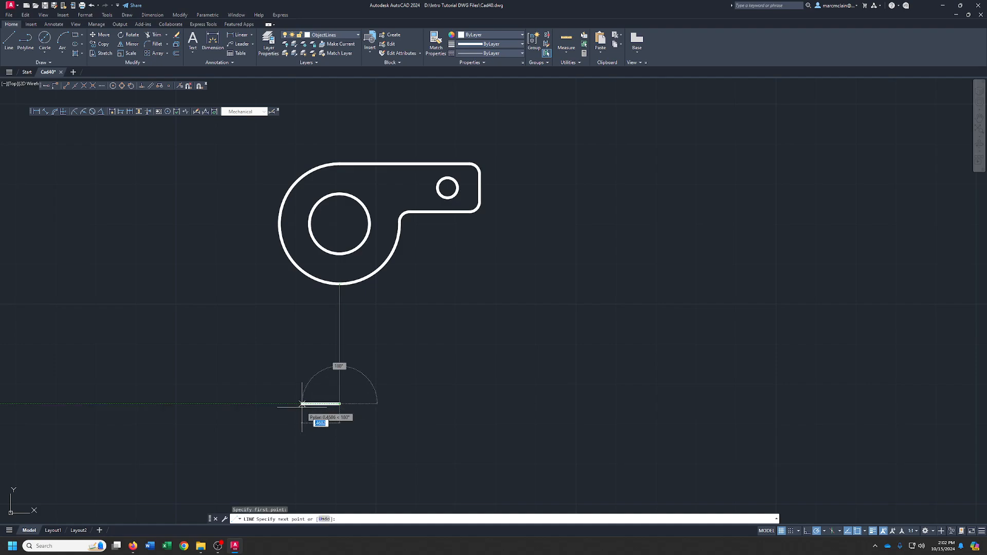
{"action": "key", "text": "Return"}
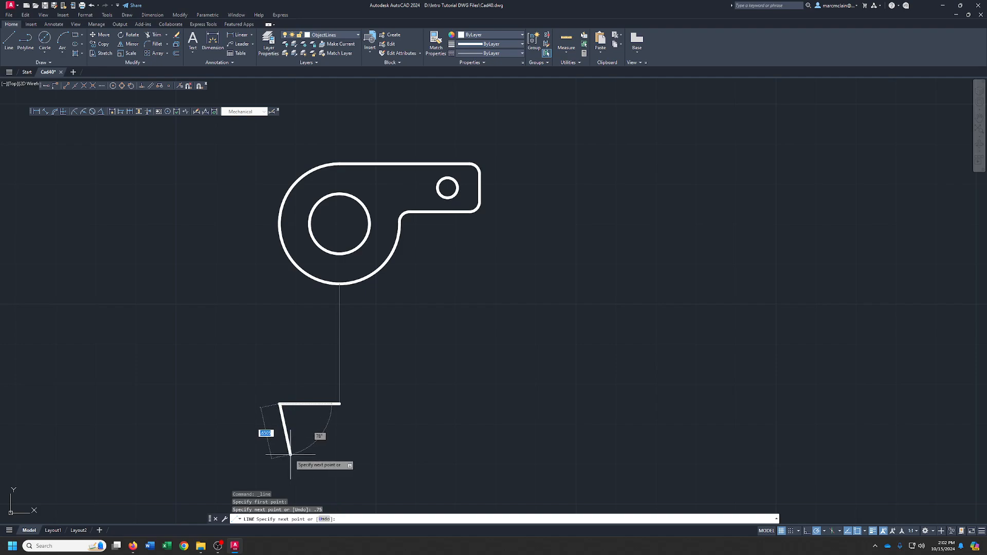
{"action": "type", "text": "1"}
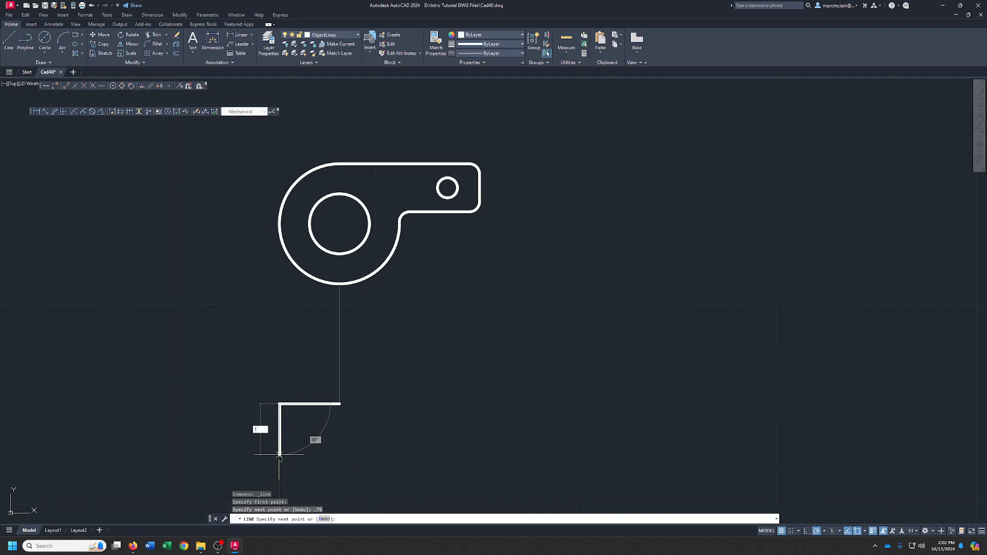
{"action": "key", "text": "Return"}
{"action": "middle_click_drag", "start_coordinate": [343, 496], "coordinate": [368, 413]}
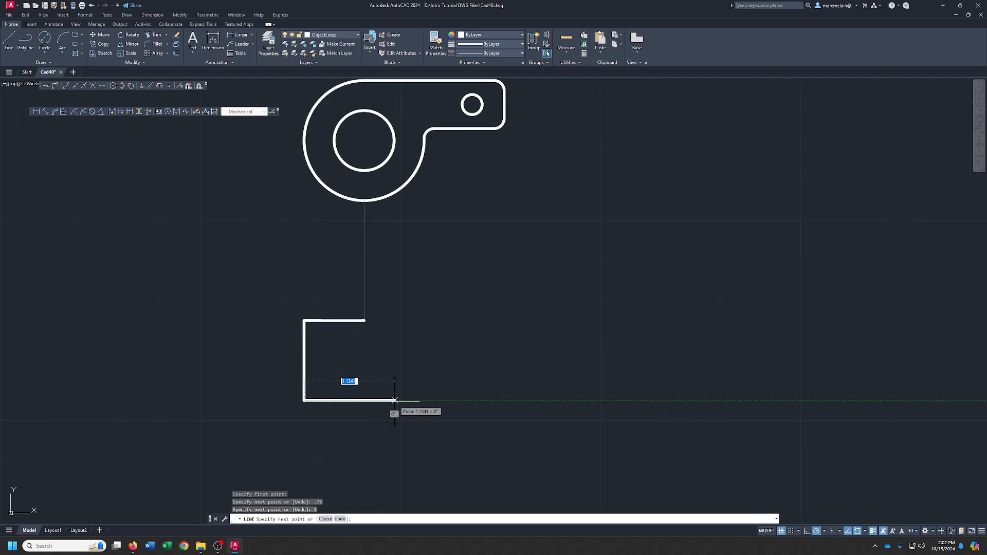
{"action": "type", "text": "1.5"}
{"action": "key", "text": "Return"}
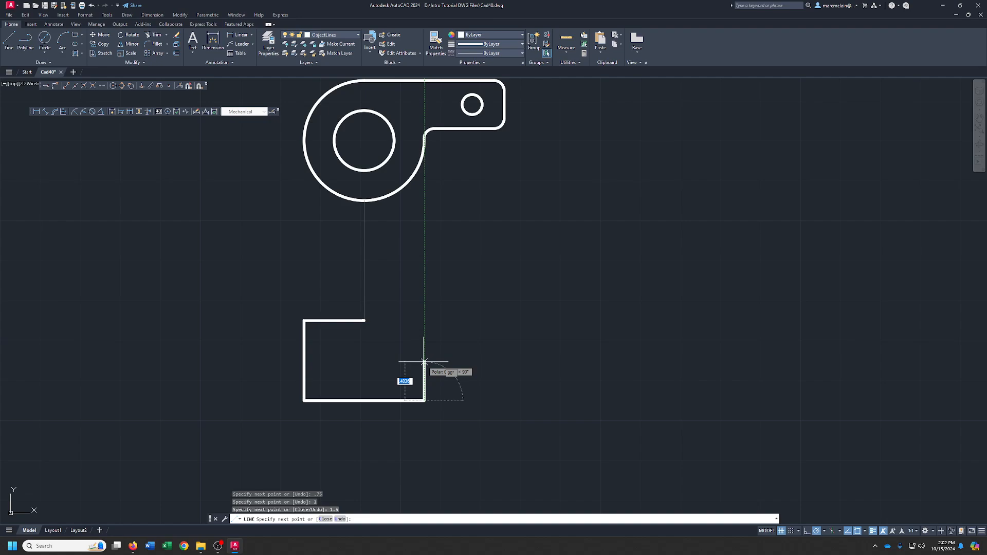
Continue the front view outline .75 up, horizontally right to align with the arm's end, and .25 up.
{"action": "type", "text": ".75"}
{"action": "key", "text": "Return"}
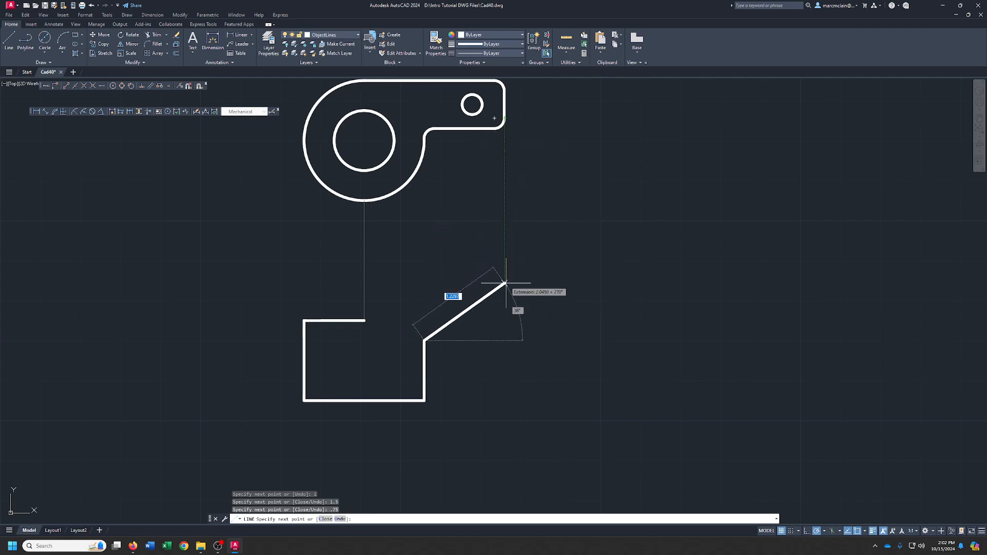
{"action": "left_click", "coordinate": [504, 341]}
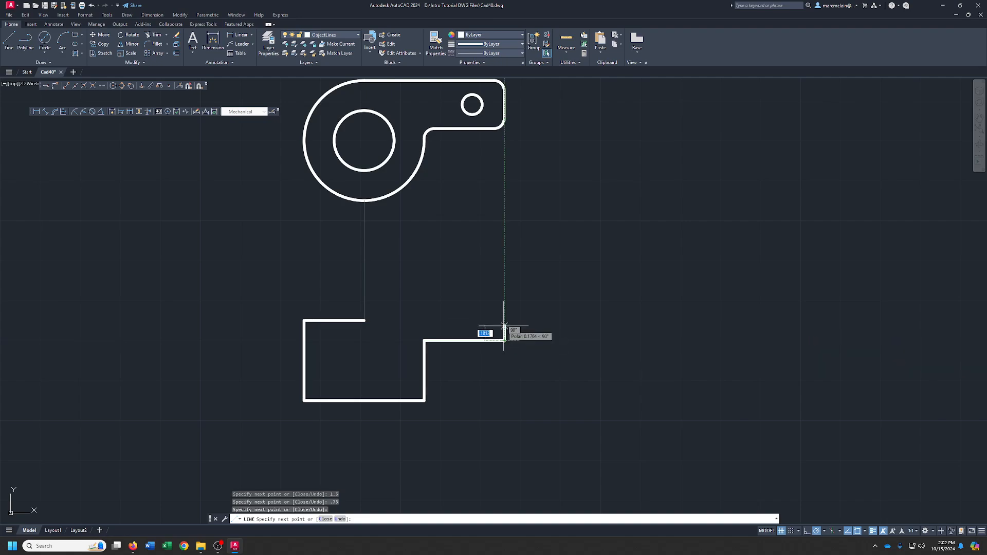
{"action": "type", "text": ".25"}
{"action": "key", "text": "Return"}
{"action": "right_click", "coordinate": [504, 326]}
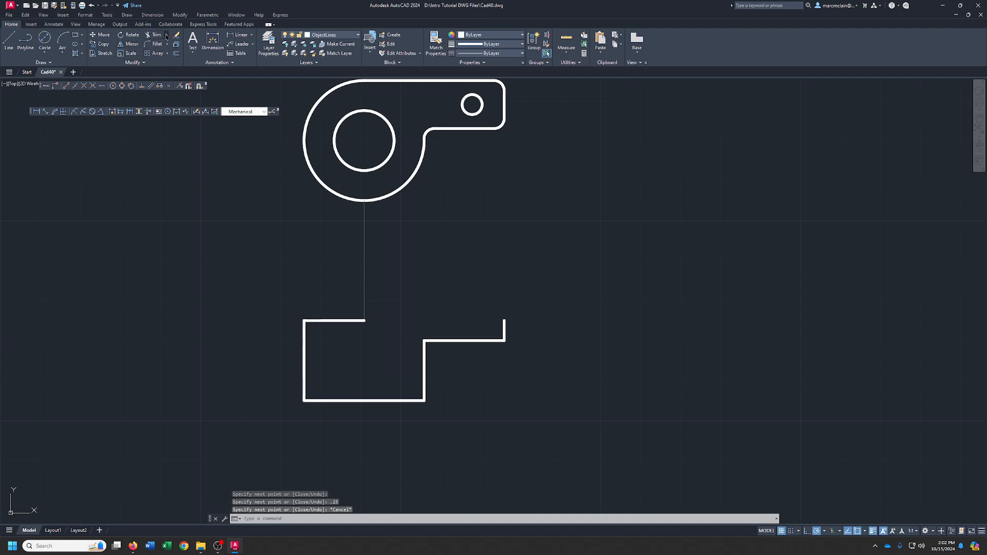
Extend the front view's upper edge to the arm's end and the body's right edge up to it.
{"action": "left_click", "coordinate": [167, 35]}
{"action": "left_click", "coordinate": [157, 63]}
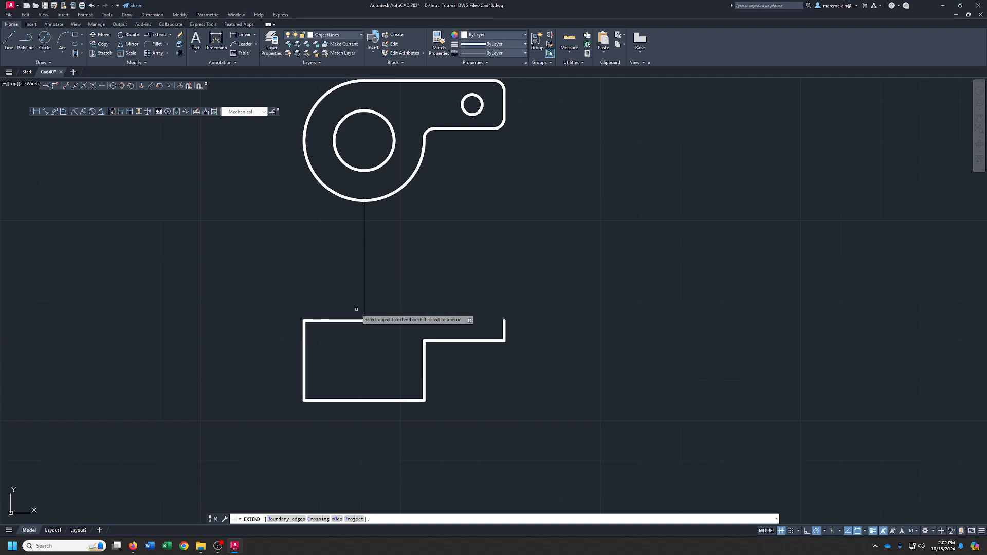
{"action": "left_click_drag", "start_coordinate": [359, 308], "coordinate": [358, 334]}
{"action": "left_click", "coordinate": [425, 344]}
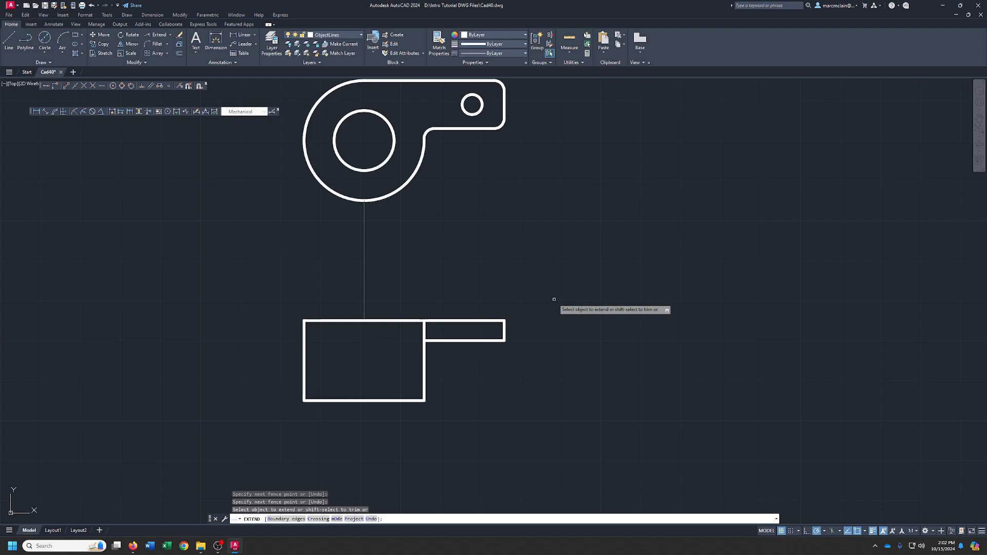
{"action": "right_click", "coordinate": [516, 266]}
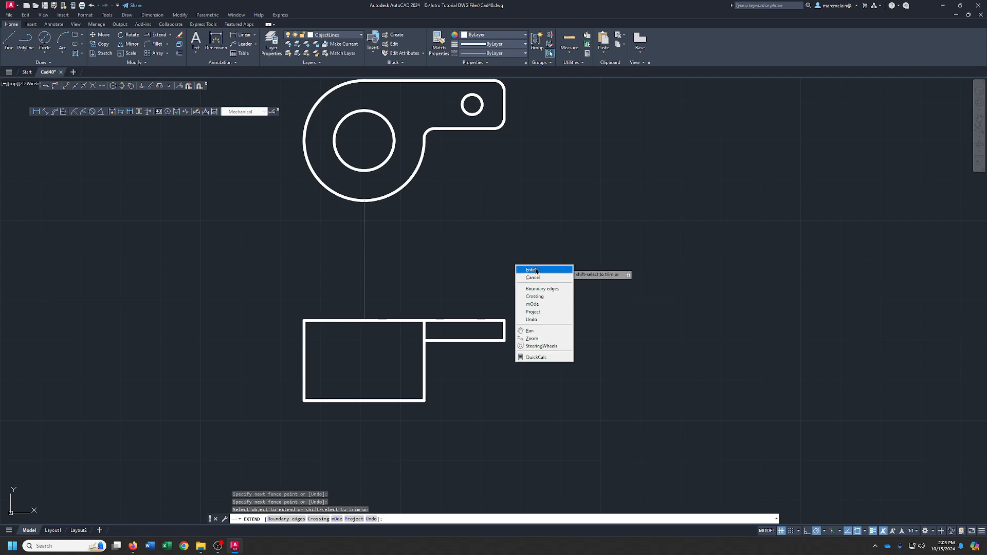
{"action": "left_click", "coordinate": [531, 269]}
On the CenterLines layer, add center marks to the large inner circle and the small arm hole.
{"action": "middle_click_drag", "start_coordinate": [435, 270], "coordinate": [447, 260]}
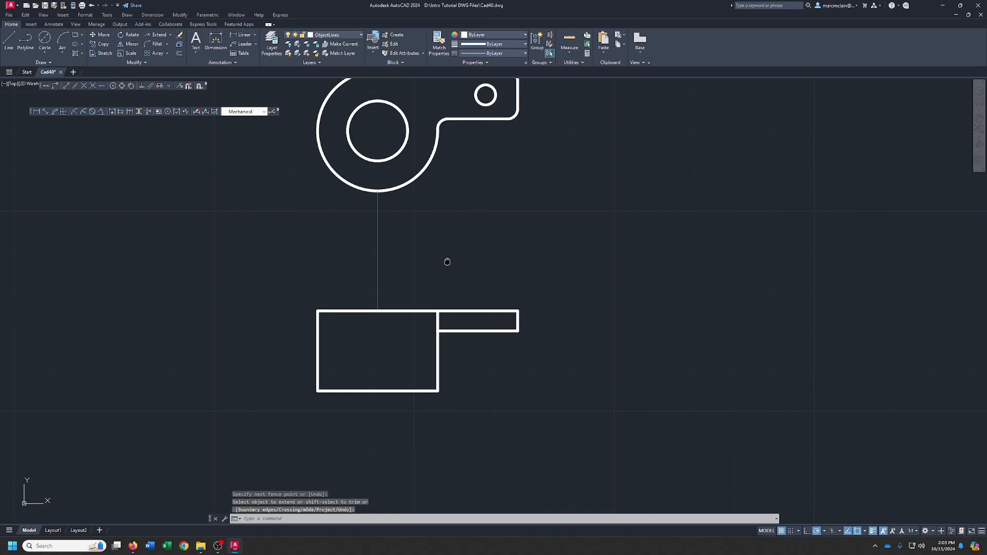
{"action": "scroll", "coordinate": [457, 289], "scroll_direction": "down", "scroll_amount": 2}
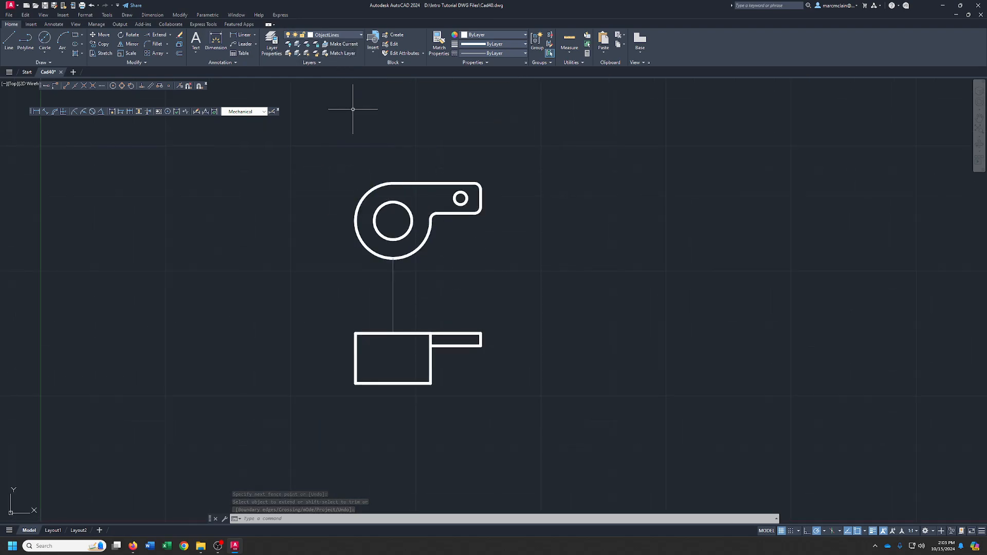
{"action": "left_click", "coordinate": [352, 35]}
{"action": "left_click", "coordinate": [335, 57]}
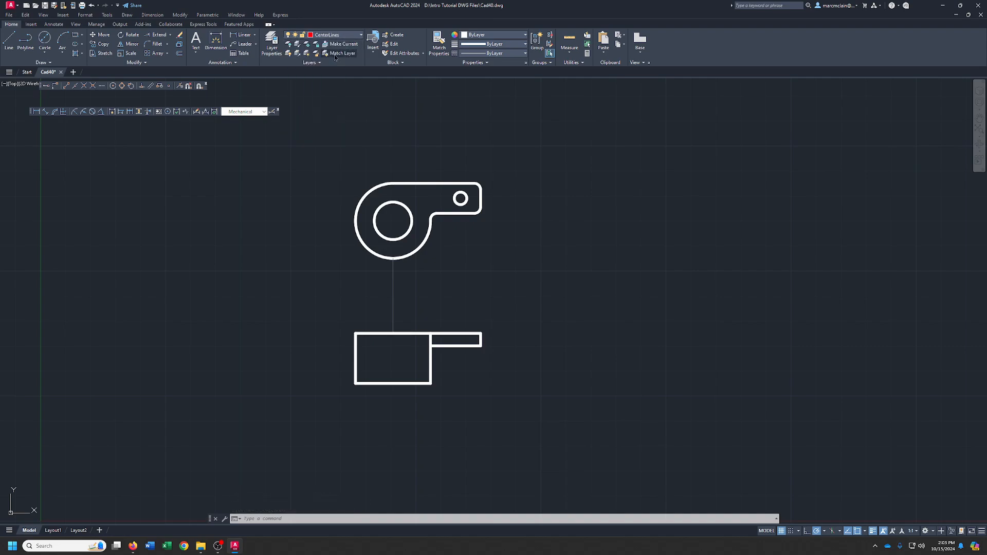
{"action": "left_click", "coordinate": [168, 112]}
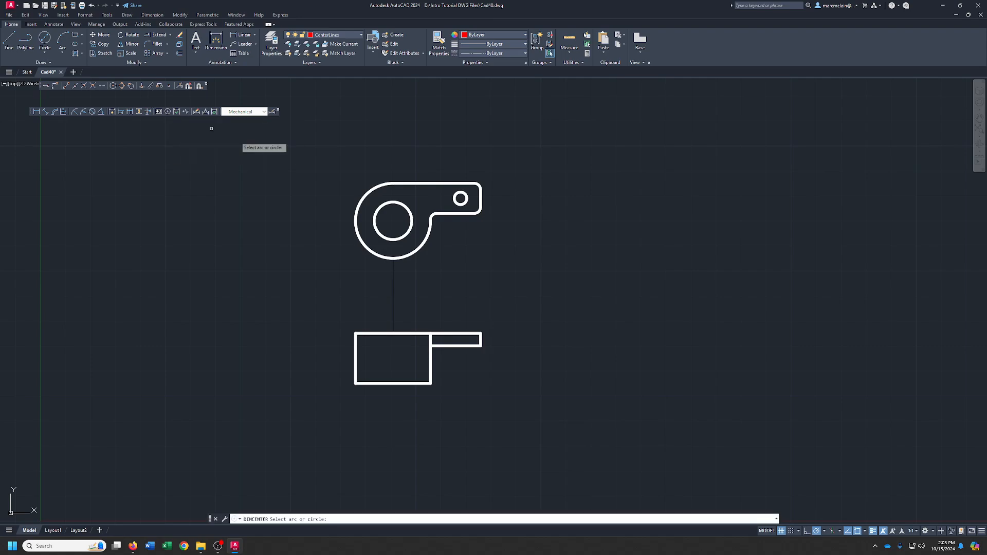
{"action": "left_click", "coordinate": [411, 215]}
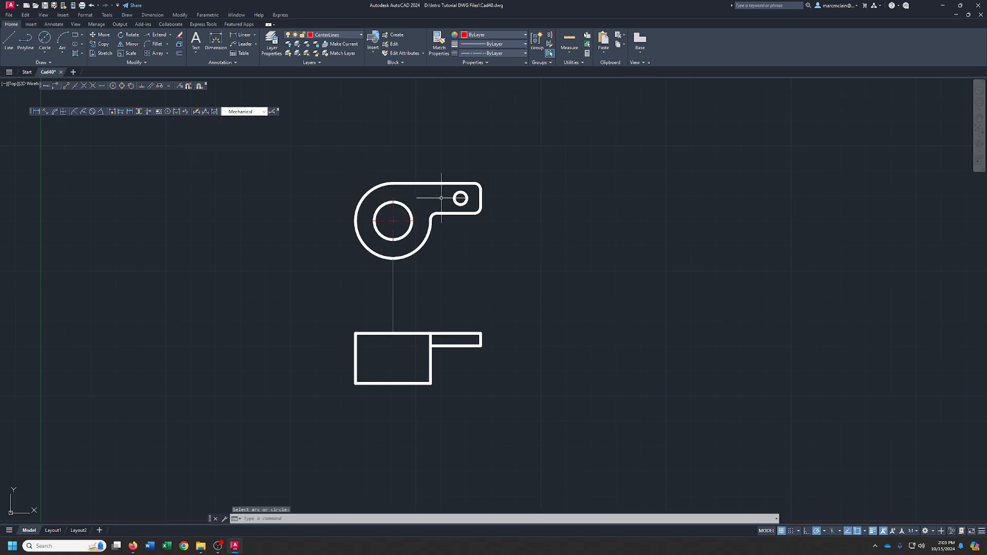
{"action": "left_click", "coordinate": [168, 112]}
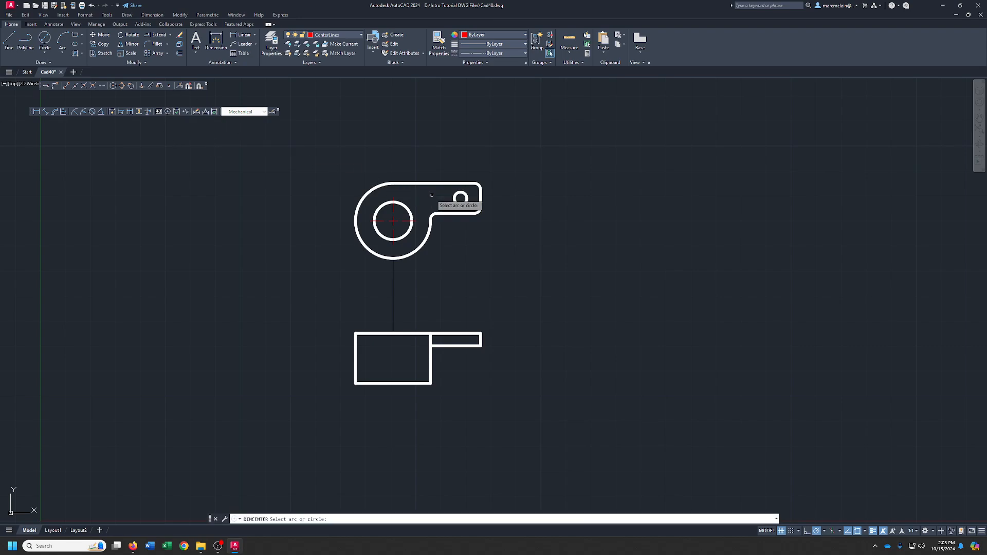
{"action": "left_click", "coordinate": [460, 199]}
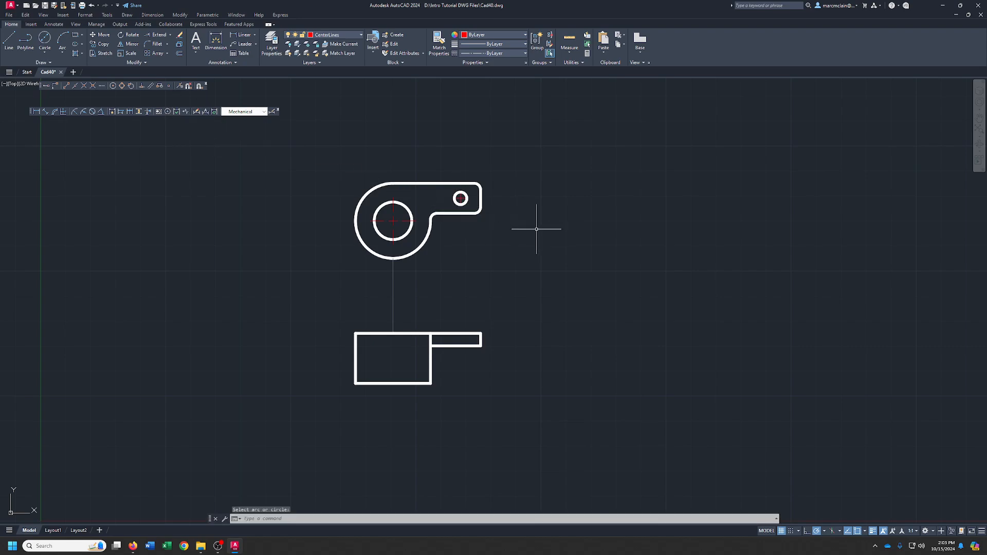
{"action": "right_click", "coordinate": [482, 248]}
{"action": "left_click", "coordinate": [488, 260]}
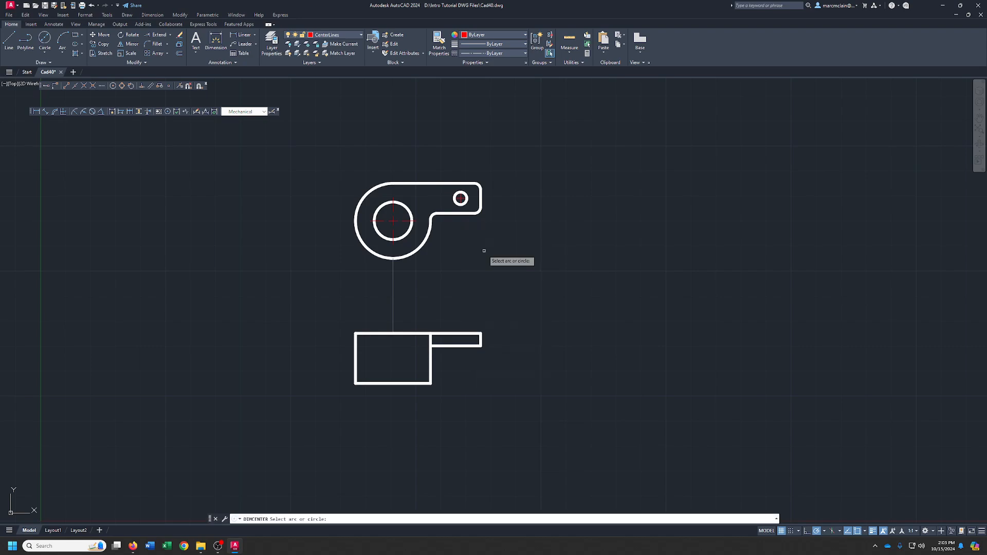
{"action": "scroll", "coordinate": [396, 218], "scroll_direction": "up", "scroll_amount": 4}
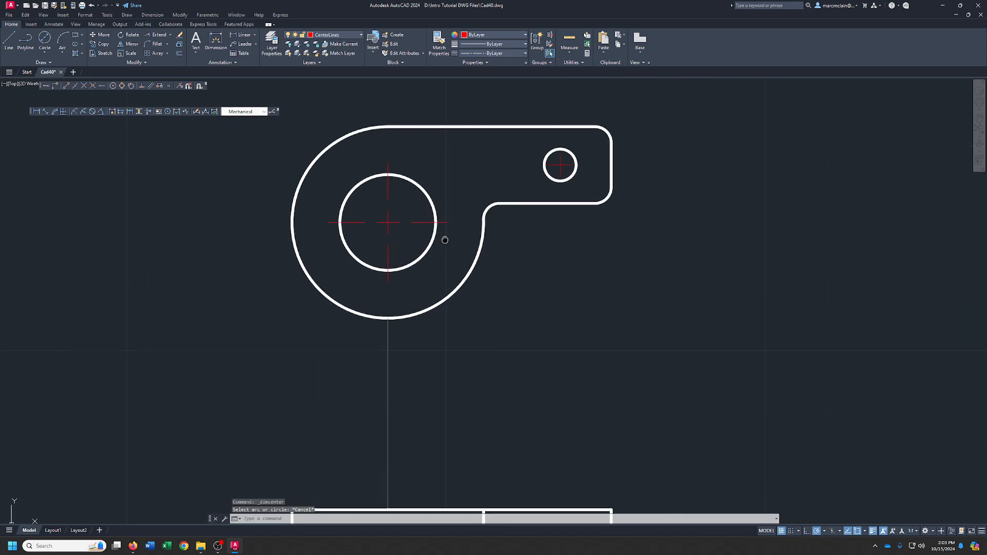
On the HiddenLines layer, draw the large hole's left hidden line between the front view body's upper and lower edges.
{"action": "middle_click_drag", "start_coordinate": [452, 231], "coordinate": [416, 198]}
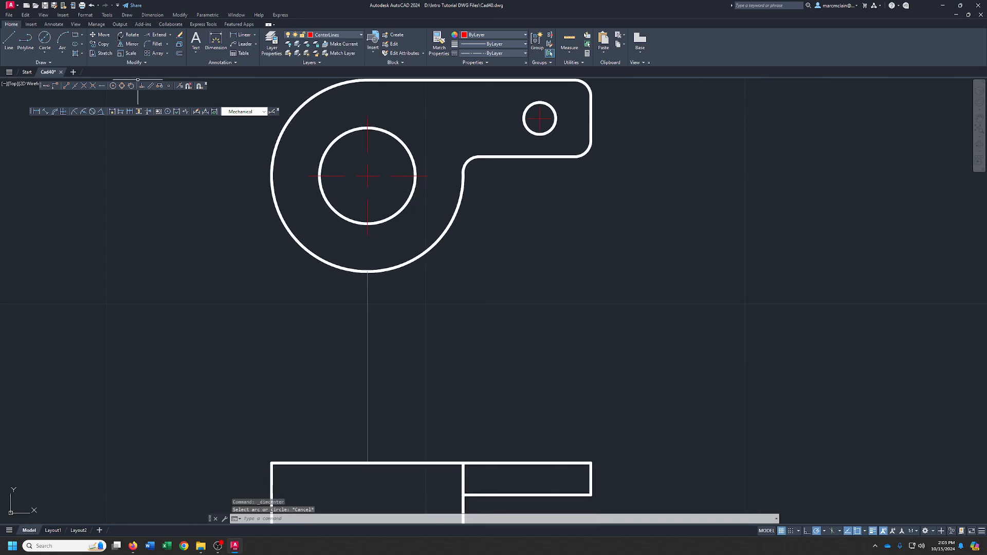
{"action": "left_click", "coordinate": [354, 38]}
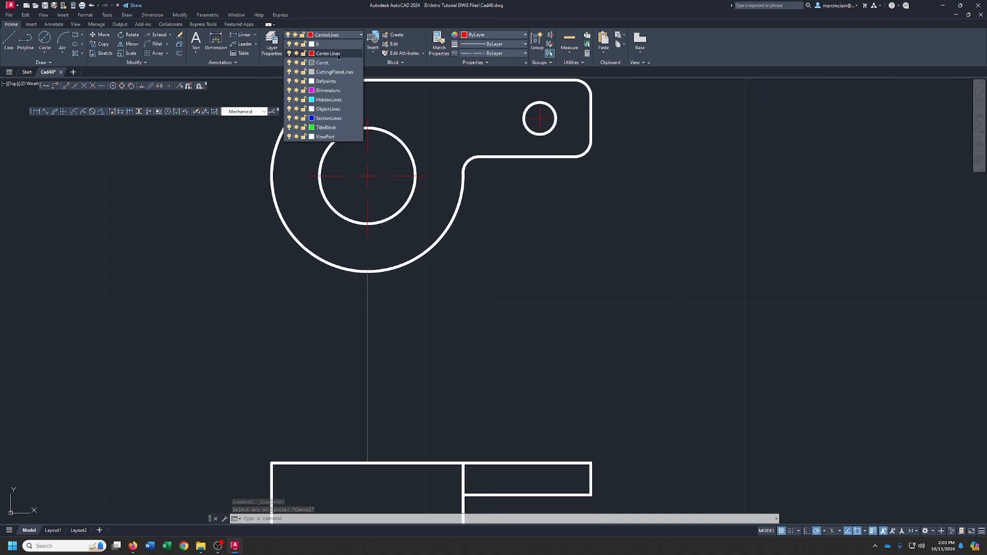
{"action": "left_click", "coordinate": [329, 95]}
{"action": "left_click", "coordinate": [9, 41]}
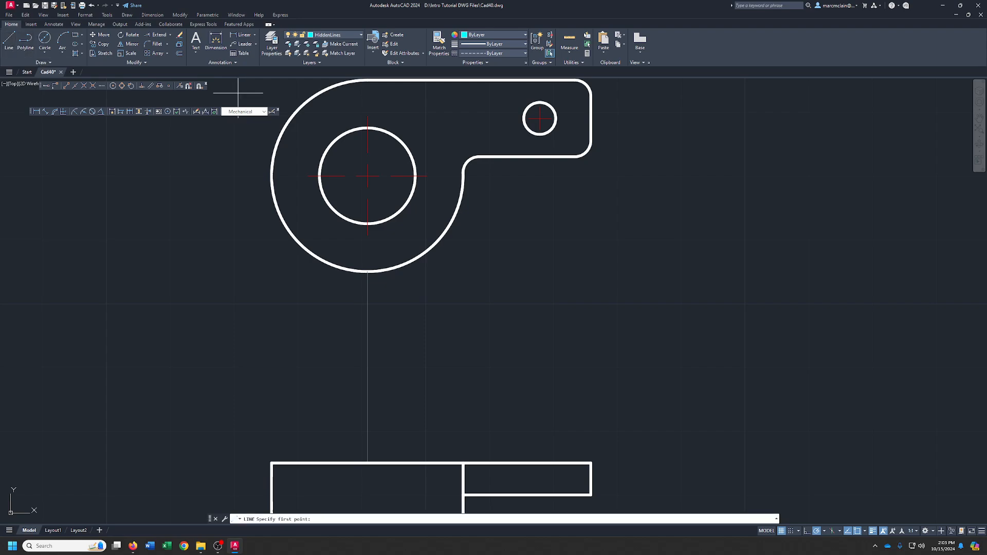
{"action": "middle_click_drag", "start_coordinate": [314, 383], "coordinate": [322, 253]}
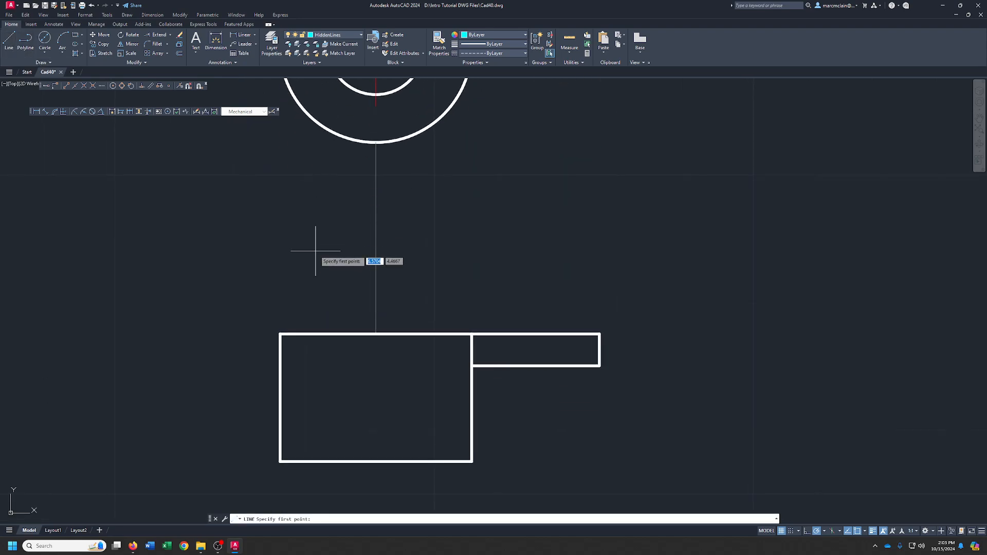
{"action": "scroll", "coordinate": [325, 294], "scroll_direction": "down", "scroll_amount": 4}
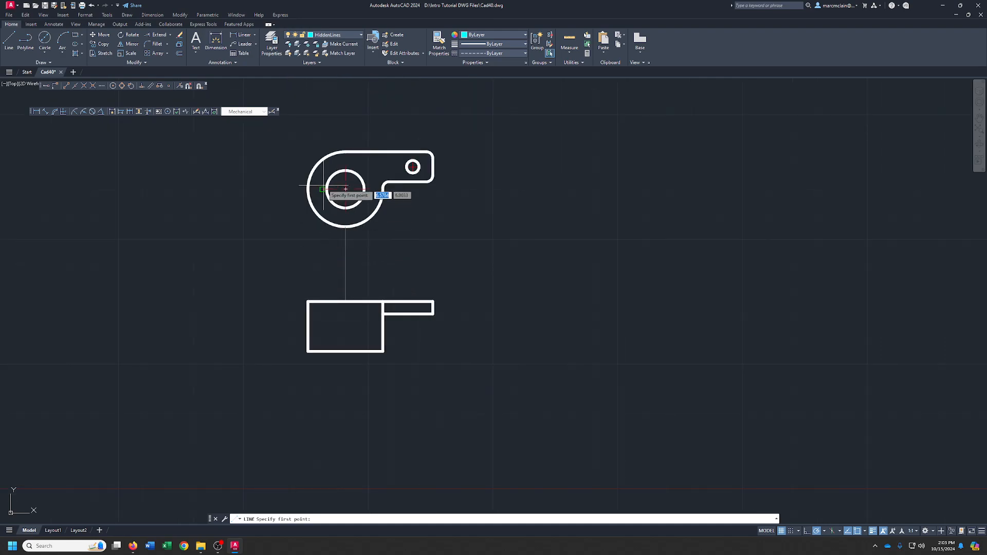
{"action": "left_click", "coordinate": [327, 303]}
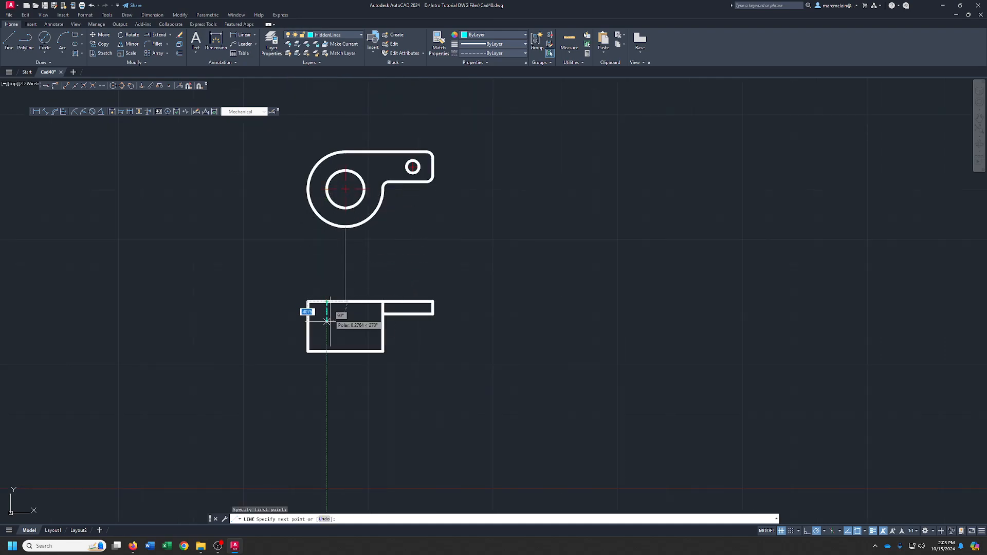
{"action": "left_click", "coordinate": [327, 351]}
{"action": "right_click", "coordinate": [327, 351]}
{"action": "left_click", "coordinate": [340, 354]}
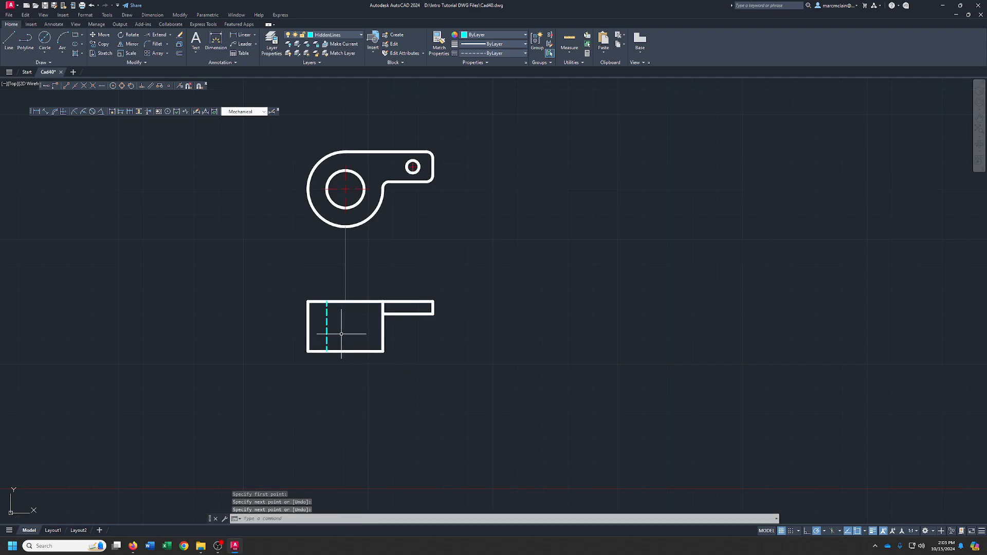
Draw a vertical hidden line from the small arm hole's left quadrant down to the arm's lower edge in the front view.
{"action": "right_click", "coordinate": [394, 229]}
{"action": "left_click", "coordinate": [411, 231]}
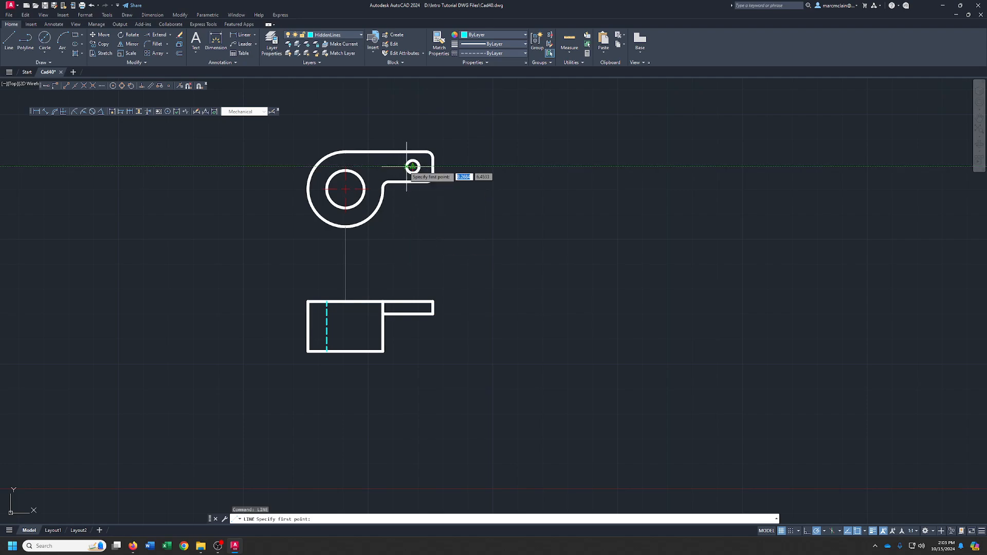
{"action": "scroll", "coordinate": [407, 201], "scroll_direction": "up", "scroll_amount": 2}
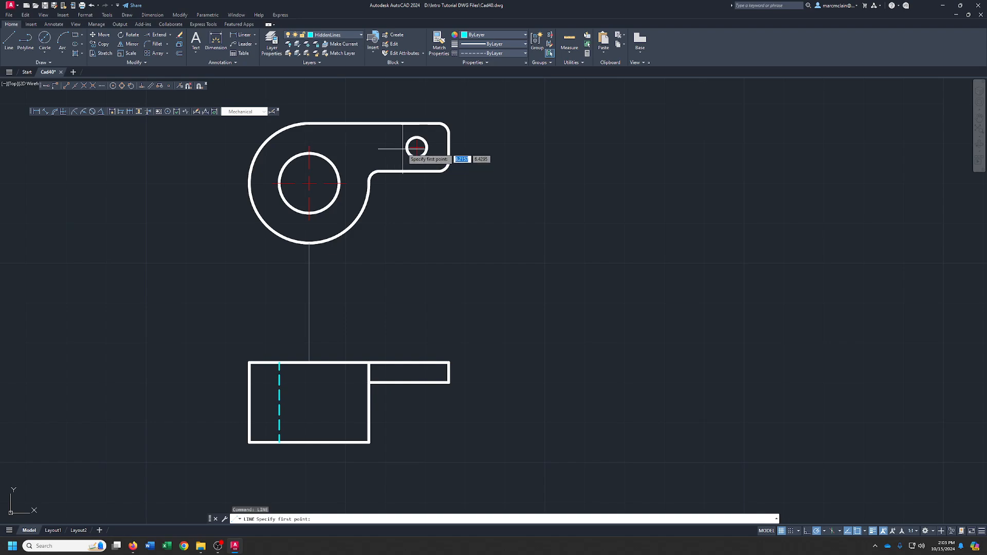
{"action": "scroll", "coordinate": [404, 148], "scroll_direction": "up", "scroll_amount": 4}
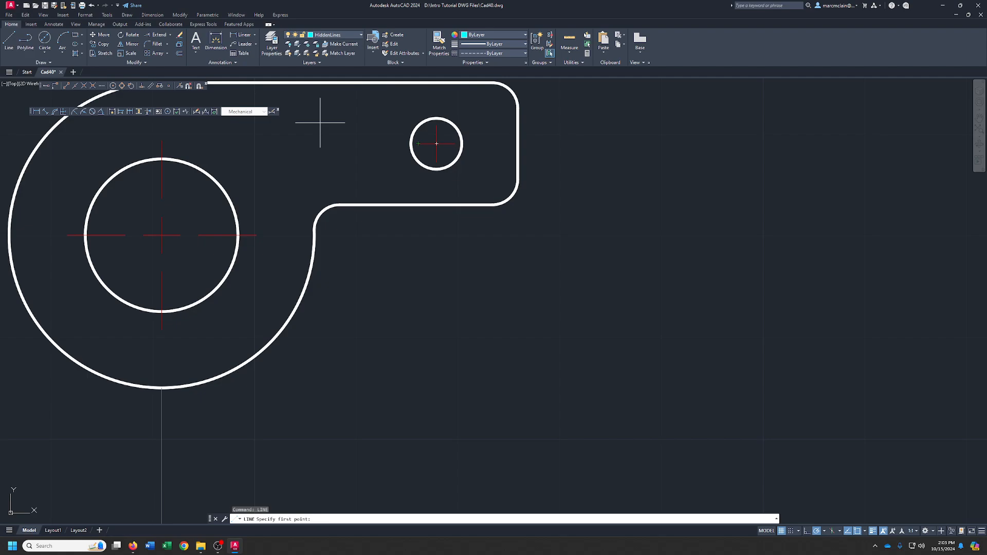
{"action": "left_click", "coordinate": [411, 144]}
{"action": "middle_click_drag", "start_coordinate": [394, 302], "coordinate": [405, 176]}
{"action": "middle_click_drag", "start_coordinate": [406, 367], "coordinate": [432, 130]}
{"action": "scroll", "coordinate": [437, 201], "scroll_direction": "down", "scroll_amount": 5}
{"action": "scroll", "coordinate": [437, 201], "scroll_direction": "down", "scroll_amount": 2}
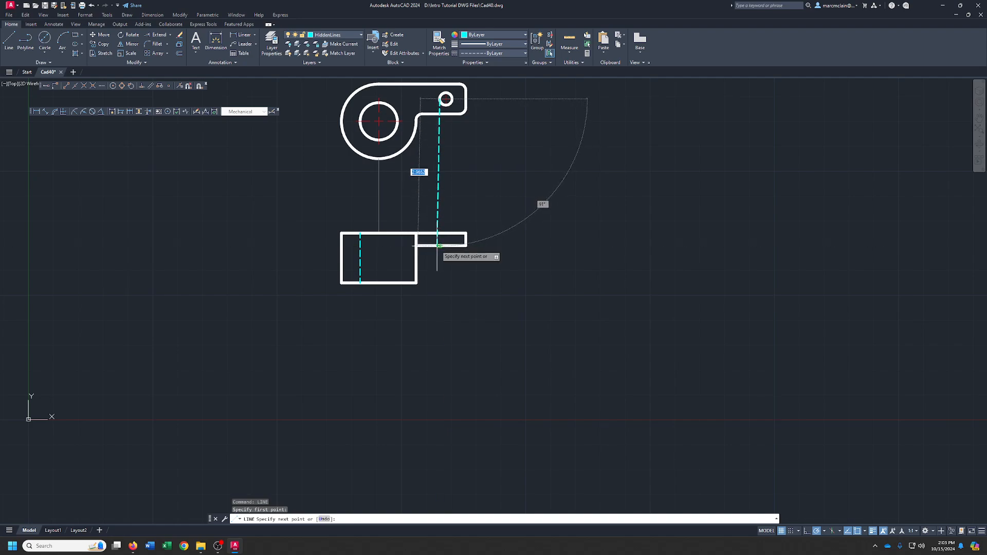
{"action": "scroll", "coordinate": [441, 245], "scroll_direction": "up", "scroll_amount": 6}
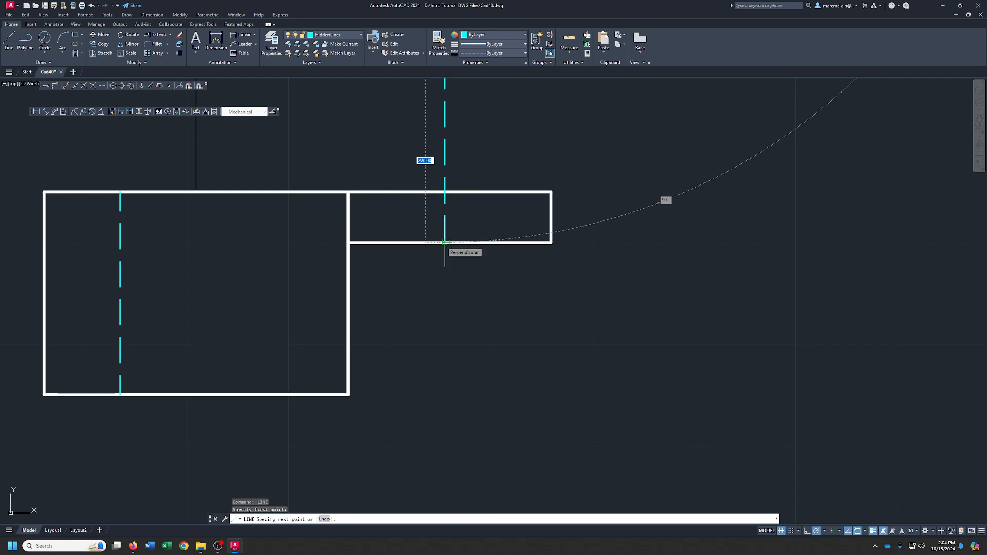
{"action": "left_click", "coordinate": [445, 242]}
{"action": "right_click", "coordinate": [445, 243]}
{"action": "left_click", "coordinate": [457, 249]}
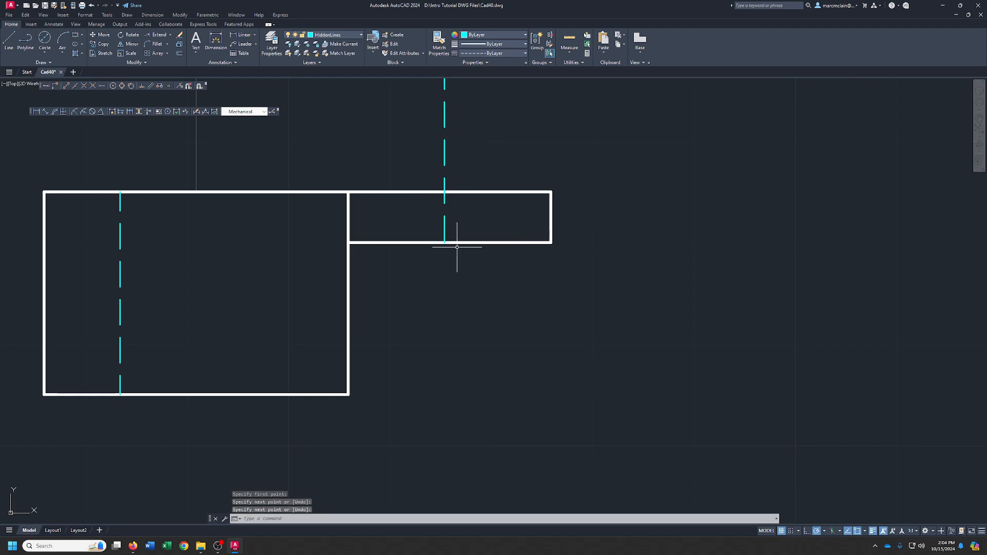
Trim the part of the new hidden line that extends above the front view's arm.
{"action": "left_click", "coordinate": [169, 36]}
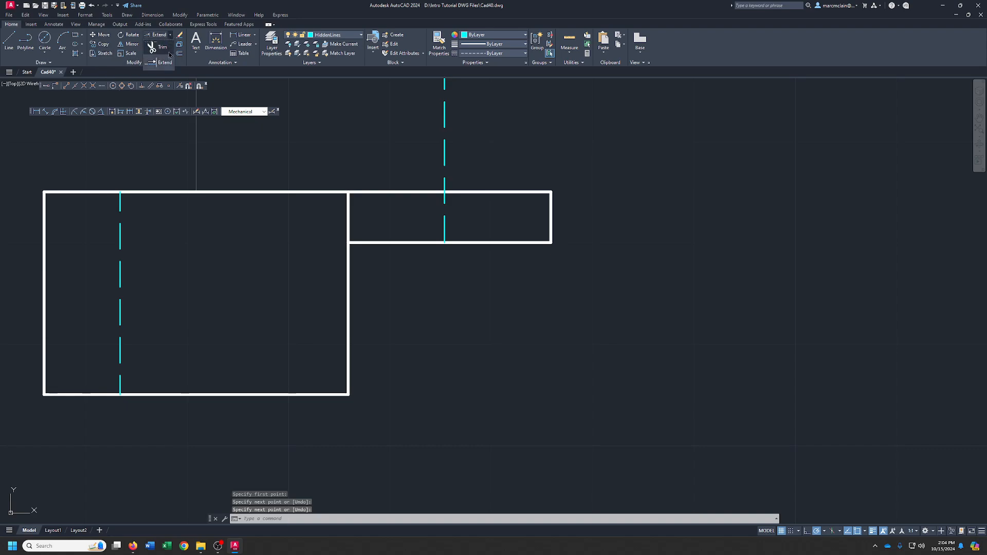
{"action": "left_click", "coordinate": [163, 48]}
{"action": "left_click_drag", "start_coordinate": [313, 130], "coordinate": [496, 148]}
{"action": "right_click", "coordinate": [497, 146]}
{"action": "left_click", "coordinate": [508, 151]}
{"action": "scroll", "coordinate": [496, 150], "scroll_direction": "down", "scroll_amount": 2}
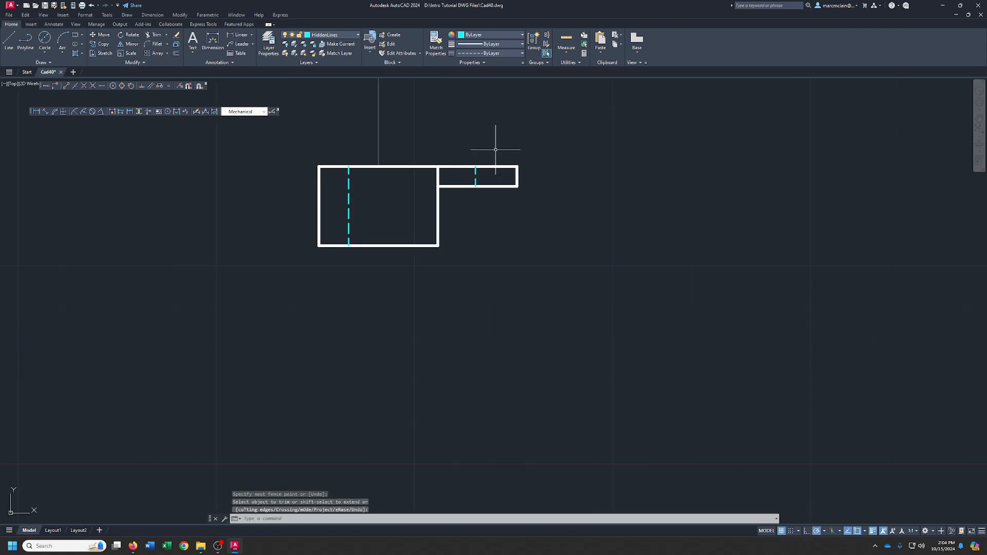
Copy the arm's hidden line across the small hole's diameter to mark the hole's right side in the front view.
{"action": "middle_click_drag", "start_coordinate": [496, 150], "coordinate": [491, 259]}
{"action": "scroll", "coordinate": [491, 237], "scroll_direction": "down", "scroll_amount": 1}
{"action": "left_click", "coordinate": [475, 273]}
{"action": "left_click", "coordinate": [498, 321]}
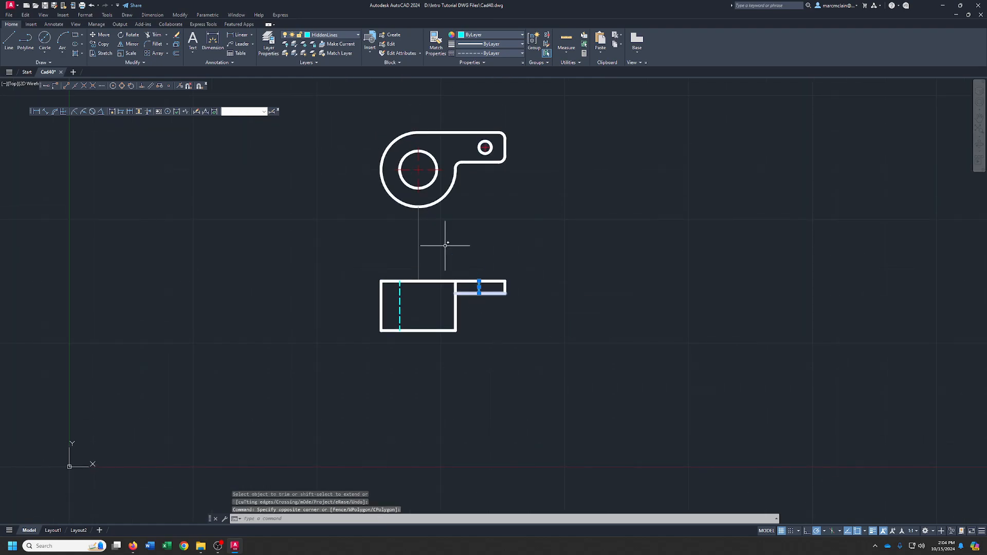
{"action": "type", "text": "co"}
{"action": "key", "text": "Return"}
{"action": "scroll", "coordinate": [450, 125], "scroll_direction": "up", "scroll_amount": 5}
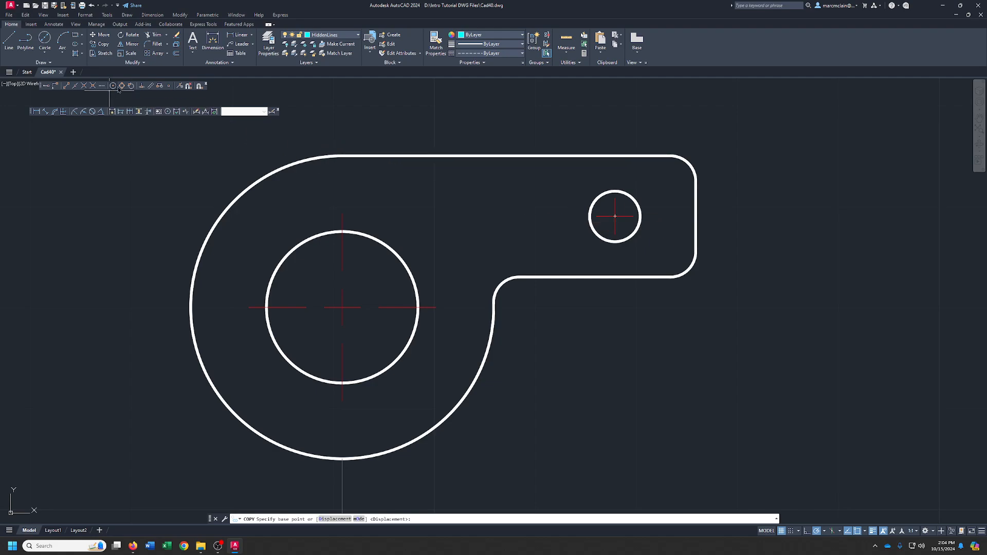
{"action": "left_click", "coordinate": [641, 216]}
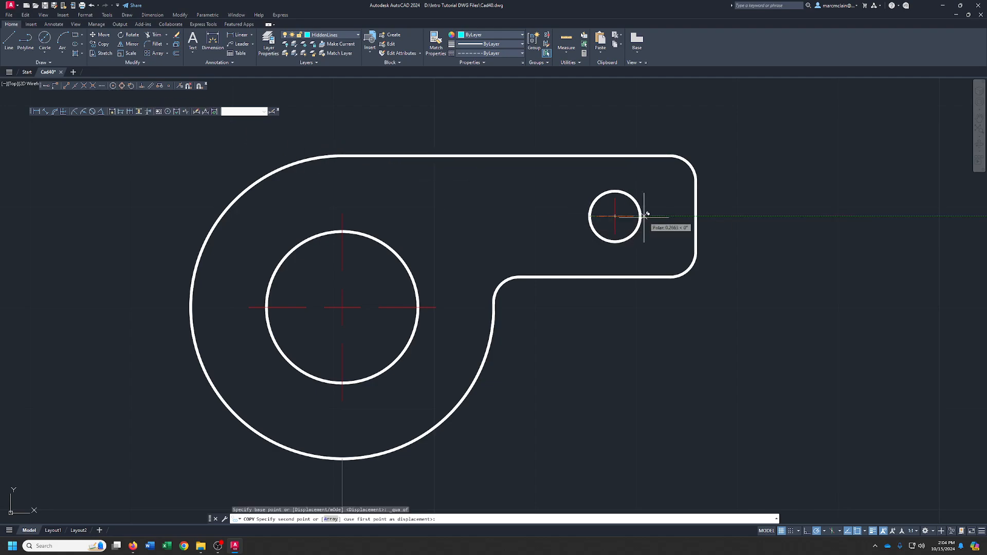
{"action": "left_click", "coordinate": [640, 217]}
{"action": "right_click", "coordinate": [641, 216]}
{"action": "left_click", "coordinate": [659, 221]}
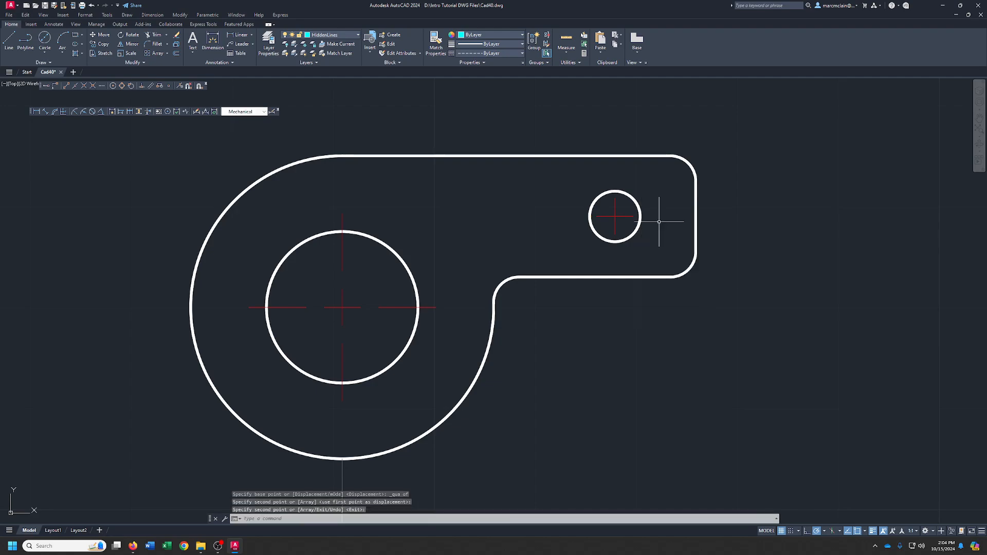
Copy the body's hidden line to the large hole's right side, using the top view circle's center and right quadrant.
{"action": "middle_click_drag", "start_coordinate": [446, 282], "coordinate": [499, 53]}
{"action": "scroll", "coordinate": [404, 241], "scroll_direction": "down", "scroll_amount": 8}
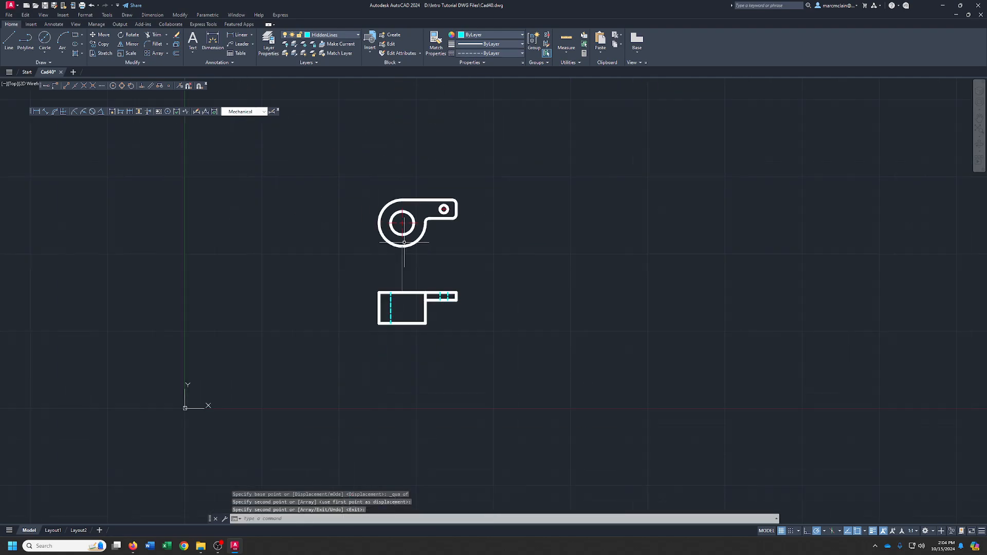
{"action": "left_click", "coordinate": [401, 308]}
{"action": "left_click", "coordinate": [385, 310]}
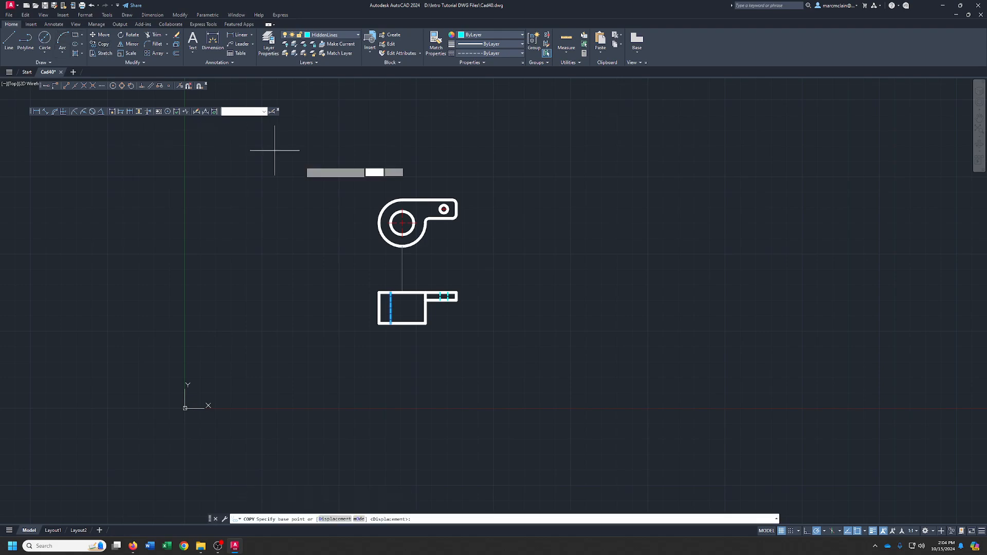
{"action": "scroll", "coordinate": [365, 209], "scroll_direction": "up", "scroll_amount": 8}
{"action": "left_click", "coordinate": [721, 376]}
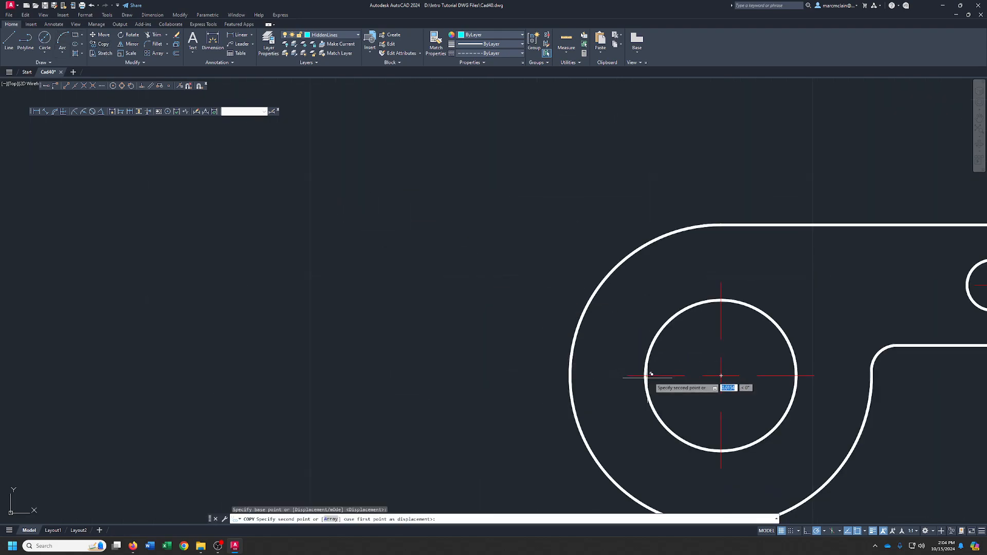
{"action": "right_click", "coordinate": [796, 375]}
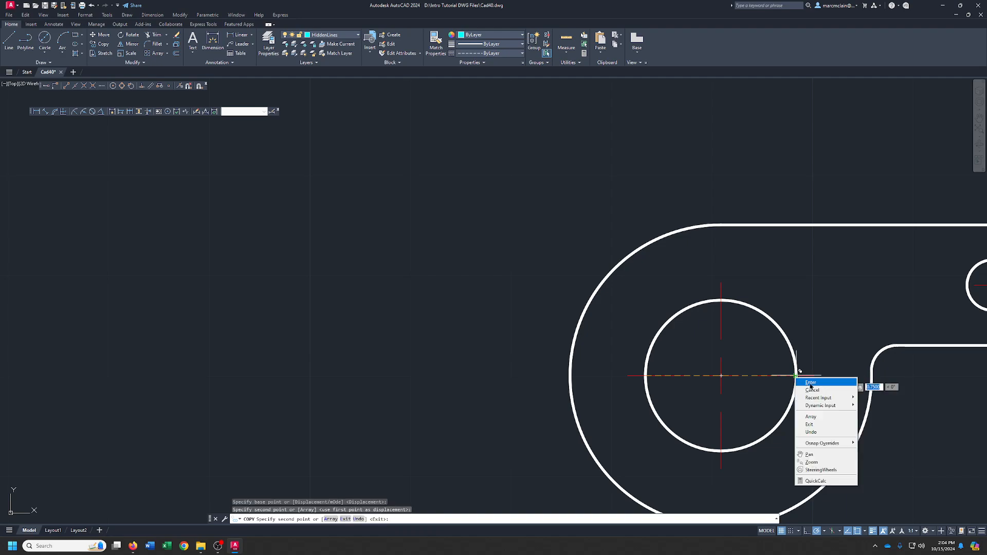
{"action": "left_click", "coordinate": [809, 383]}
{"action": "middle_click_drag", "start_coordinate": [799, 391], "coordinate": [329, 185]}
{"action": "scroll", "coordinate": [550, 249], "scroll_direction": "down", "scroll_amount": 5}
{"action": "middle_click_drag", "start_coordinate": [550, 250], "coordinate": [498, 237]}
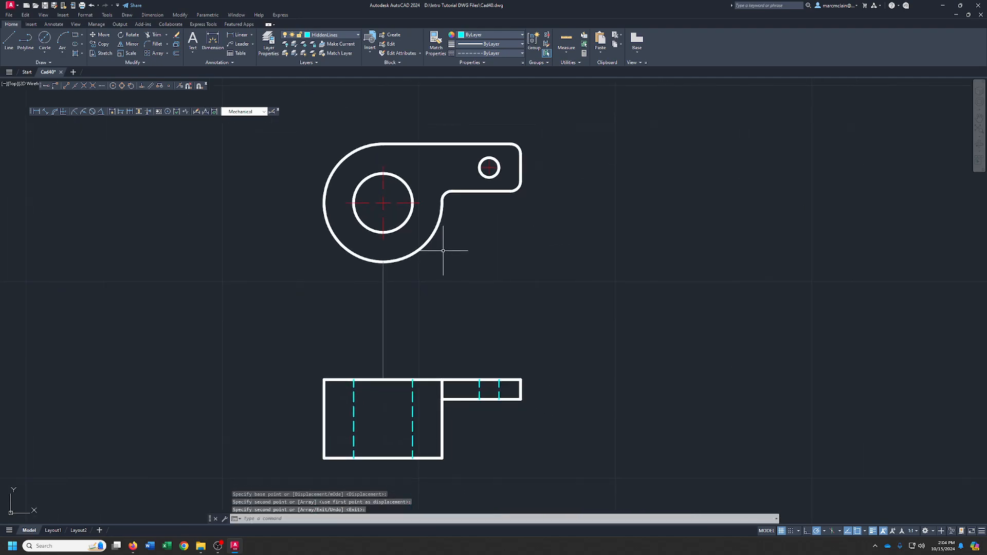
Copy the small arm hole with its center mark by its center to the middle of the front view's body.
{"action": "mouse_move", "coordinate": [493, 297]}
{"action": "middle_mouse_down"}
{"action": "mouse_move", "coordinate": [465, 273]}
{"action": "mouse_move", "coordinate": [450, 276]}
{"action": "middle_mouse_up"}
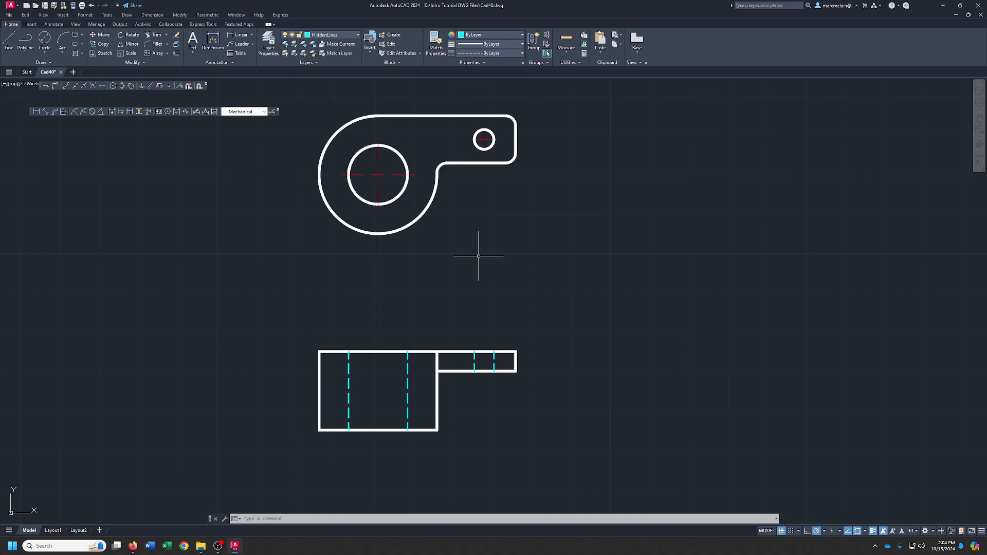
{"action": "left_click", "coordinate": [454, 104]}
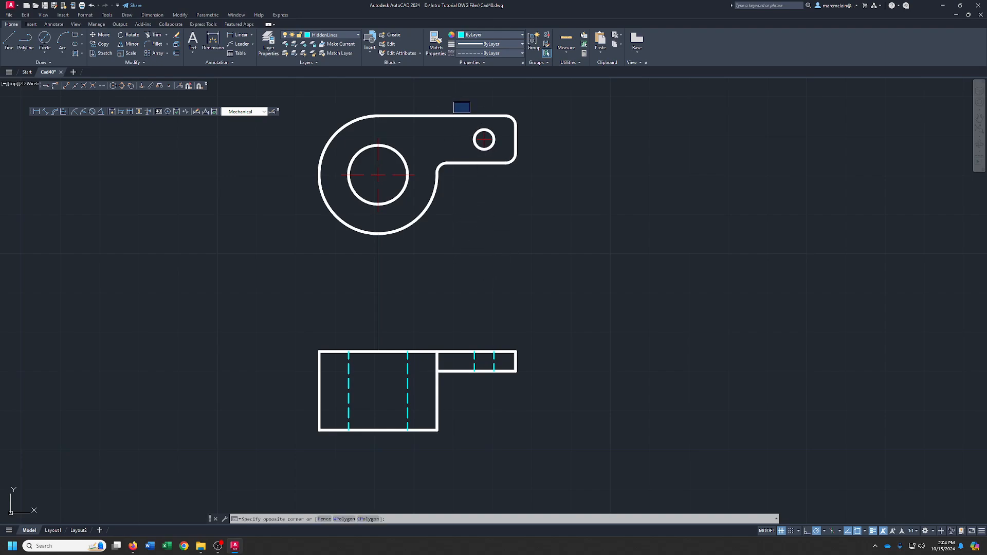
{"action": "left_click", "coordinate": [512, 162]}
{"action": "left_click", "coordinate": [100, 44]}
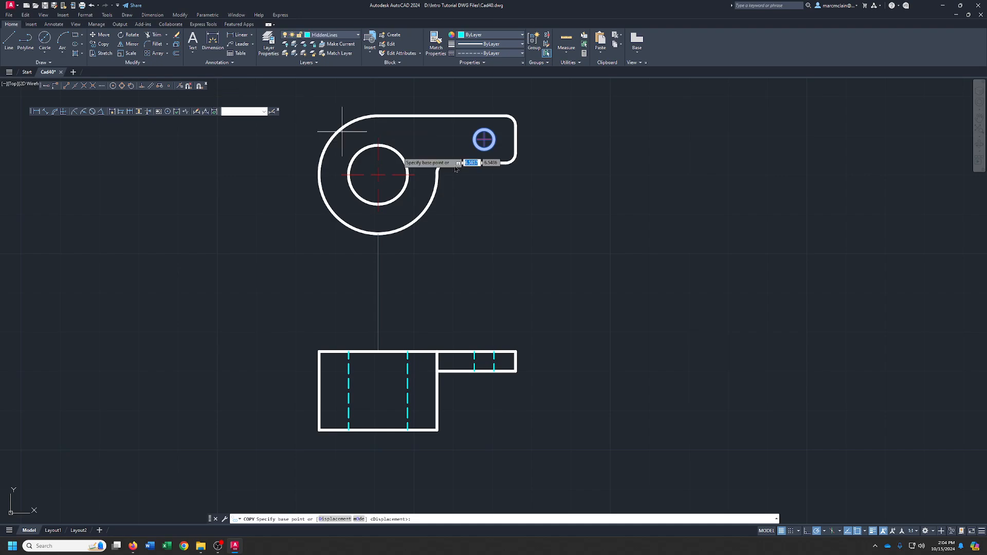
{"action": "left_click", "coordinate": [484, 140]}
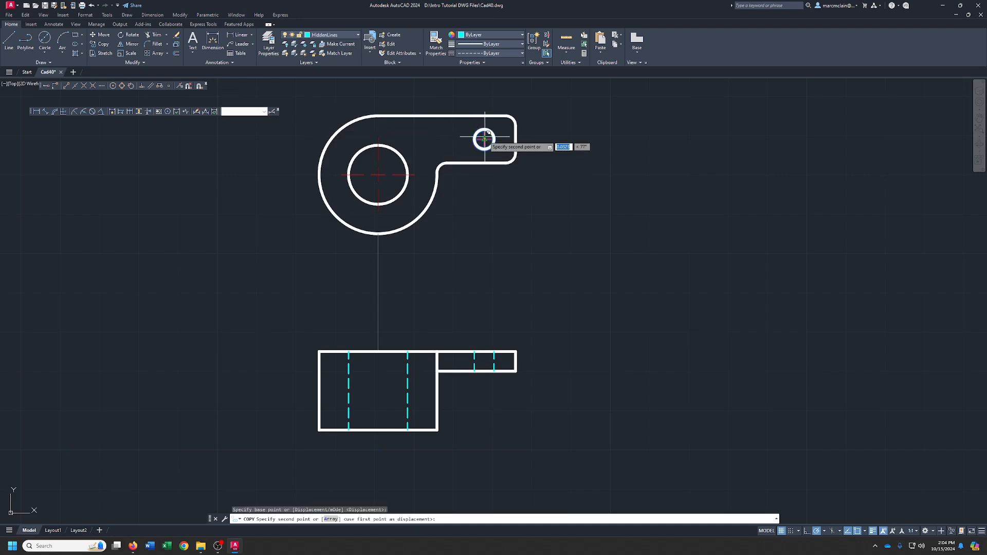
{"action": "left_click", "coordinate": [379, 391]}
{"action": "right_click", "coordinate": [378, 390]}
{"action": "left_click", "coordinate": [397, 396]}
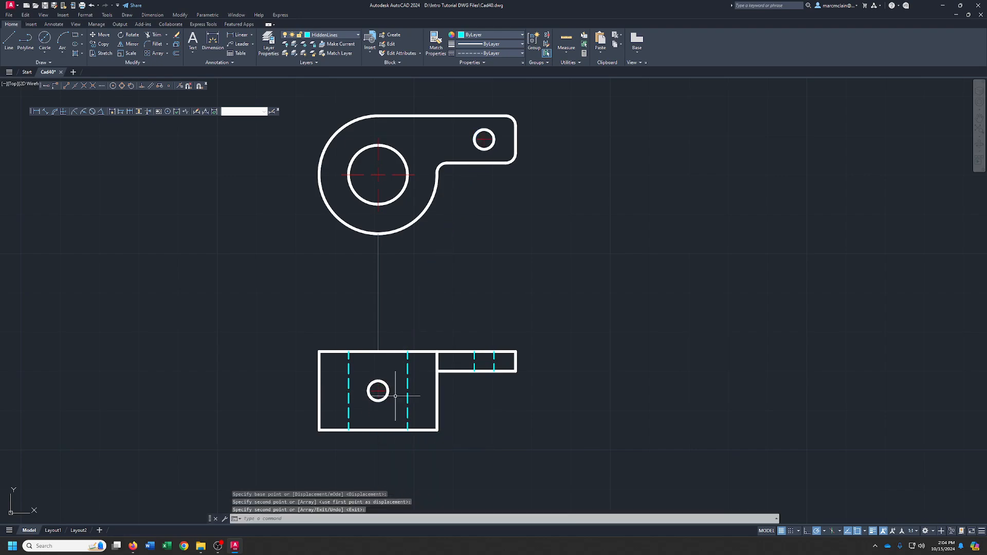
Delete the vertical construction line between the top and front views.
{"action": "middle_click_drag", "start_coordinate": [505, 405], "coordinate": [495, 415]}
{"action": "left_click", "coordinate": [385, 309]}
{"action": "left_click", "coordinate": [337, 312]}
{"action": "key", "text": "Delete"}
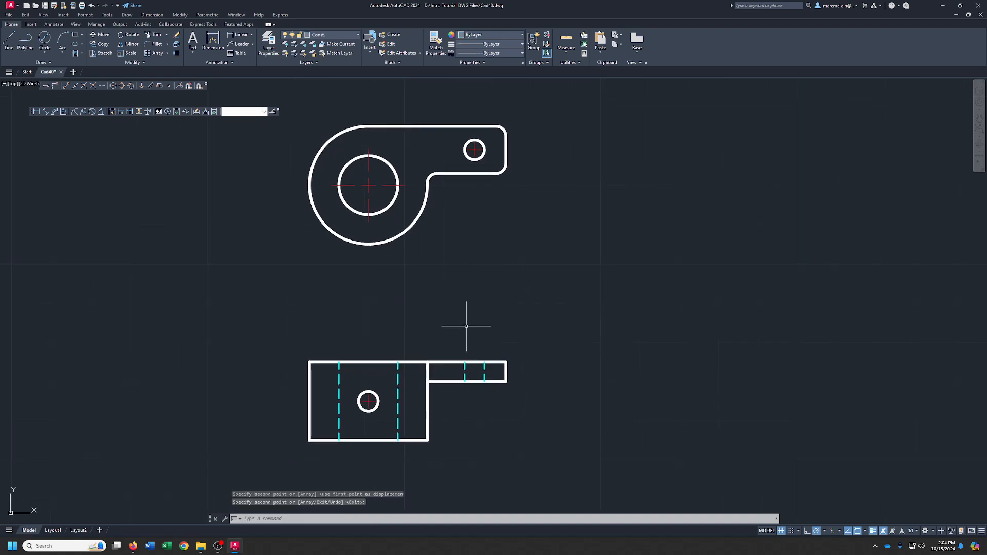
Make Dimensions the current layer.
{"action": "scroll", "coordinate": [591, 325], "scroll_direction": "down", "scroll_amount": 3}
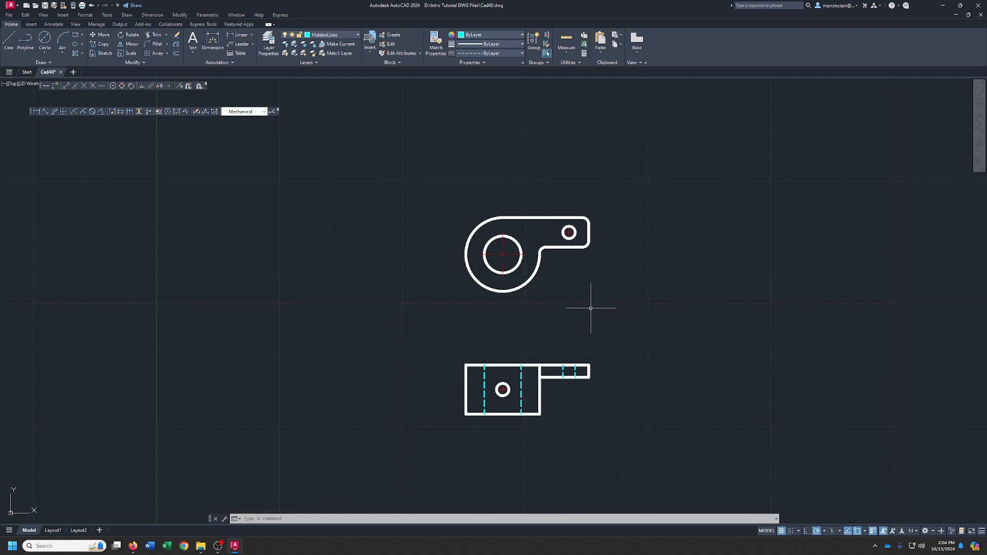
{"action": "left_click", "coordinate": [352, 35]}
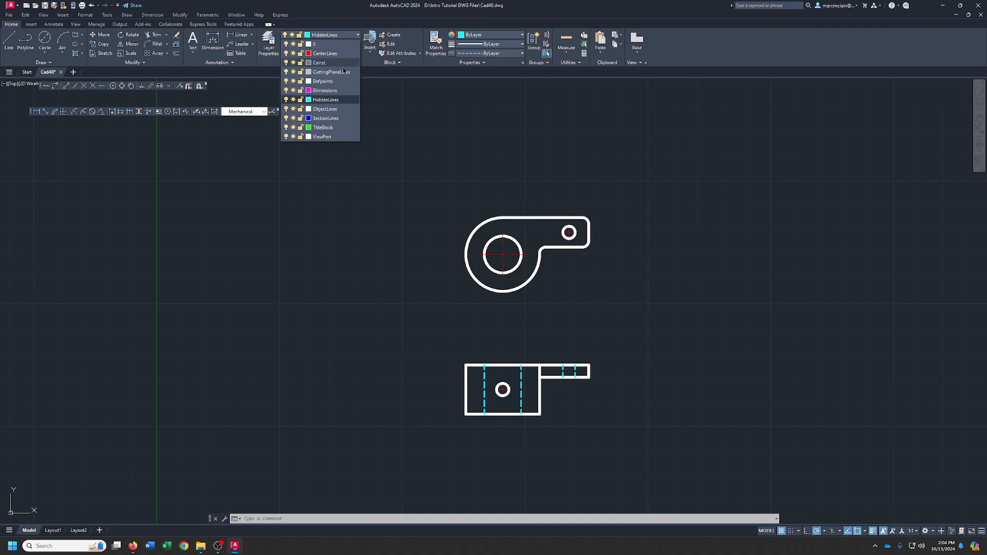
{"action": "left_click", "coordinate": [329, 94]}
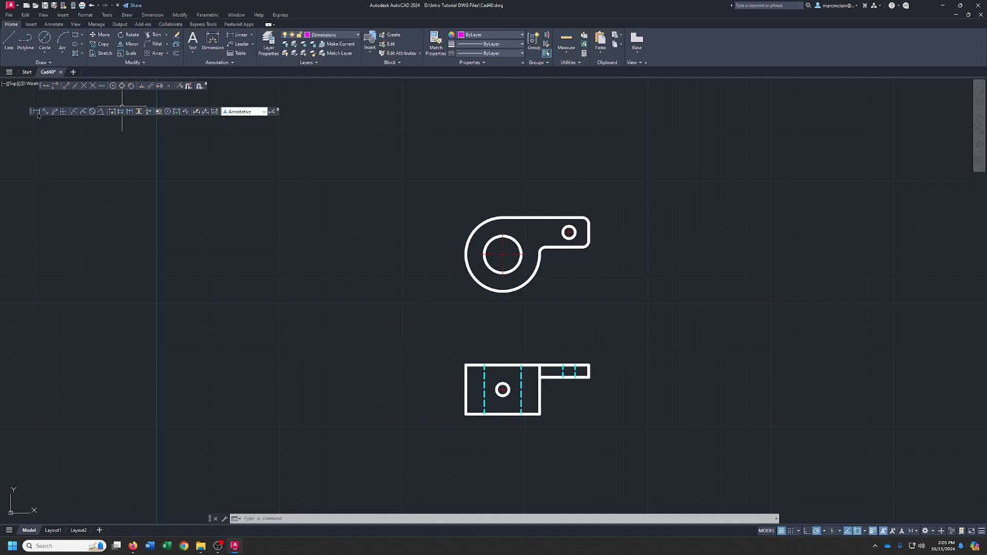
Add a horizontal linear dimension from the arm's right end to the small hole's center, placed above the top view.
{"action": "scroll", "coordinate": [597, 293], "scroll_direction": "up", "scroll_amount": 5}
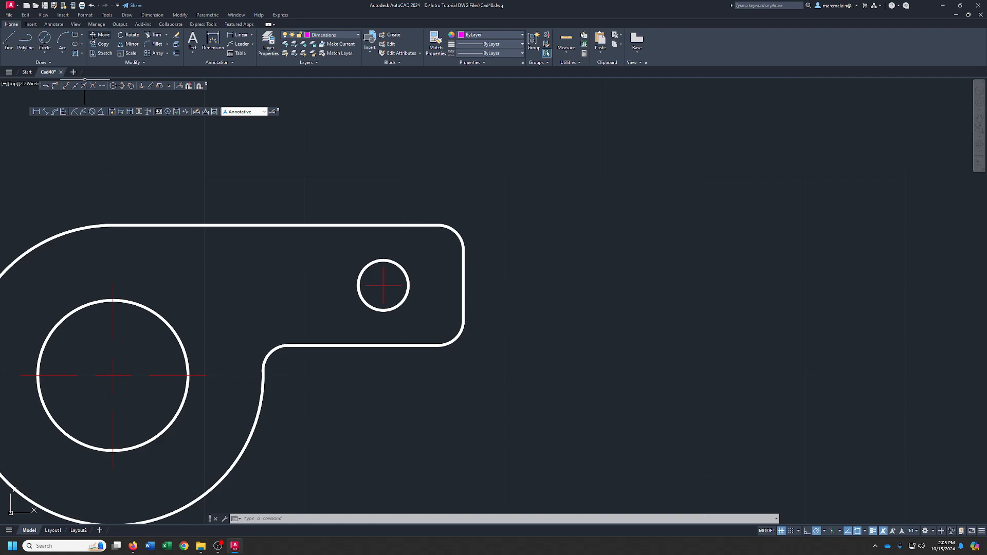
{"action": "left_click", "coordinate": [37, 111]}
{"action": "left_click", "coordinate": [464, 251]}
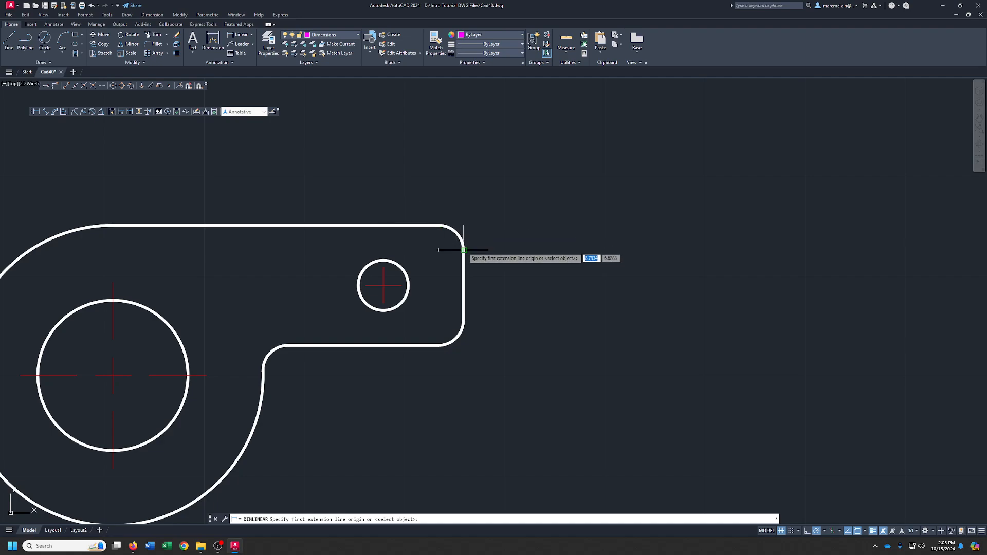
{"action": "left_click", "coordinate": [384, 285]}
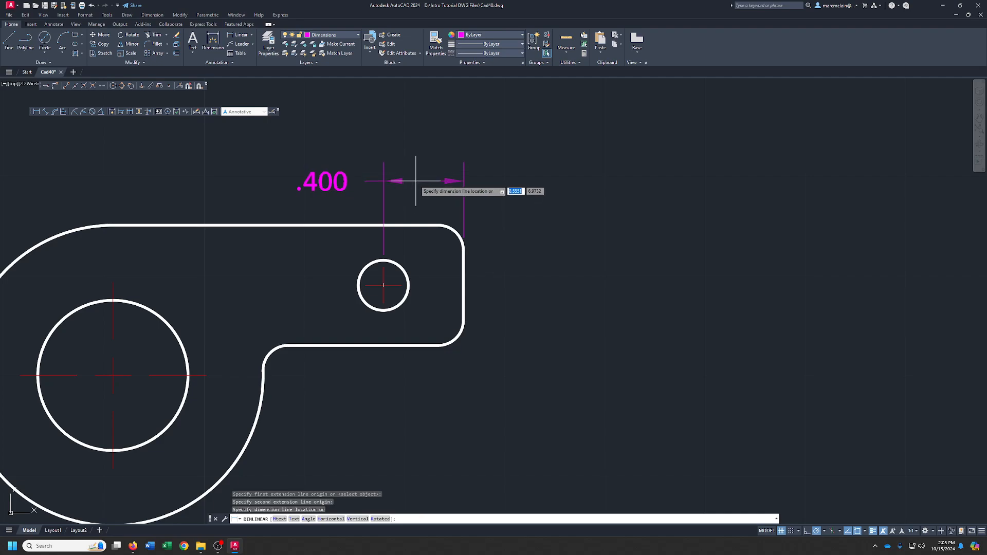
{"action": "left_click", "coordinate": [416, 181]}
Move the small hole dimension's text between its extension lines and clear the selection.
{"action": "left_click", "coordinate": [324, 190]}
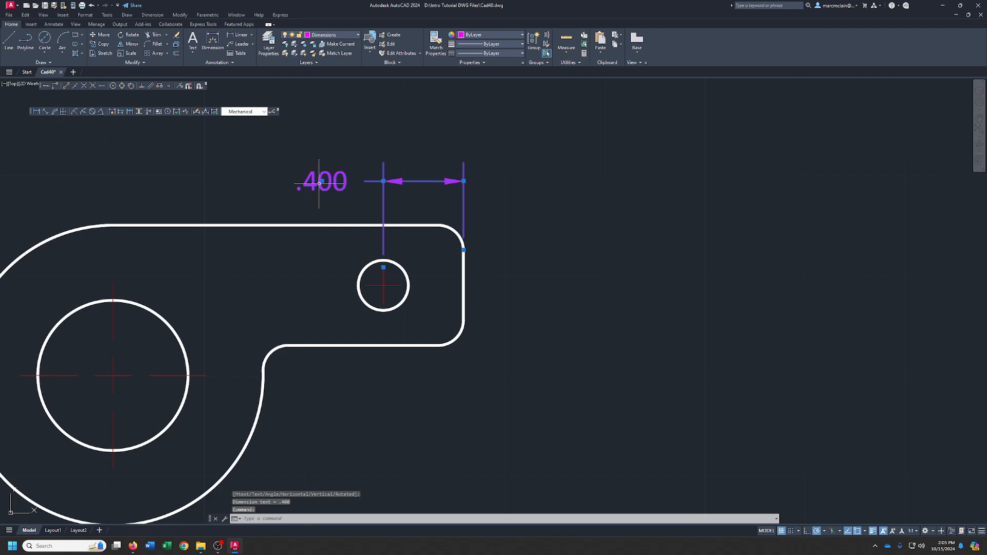
{"action": "left_click", "coordinate": [322, 181]}
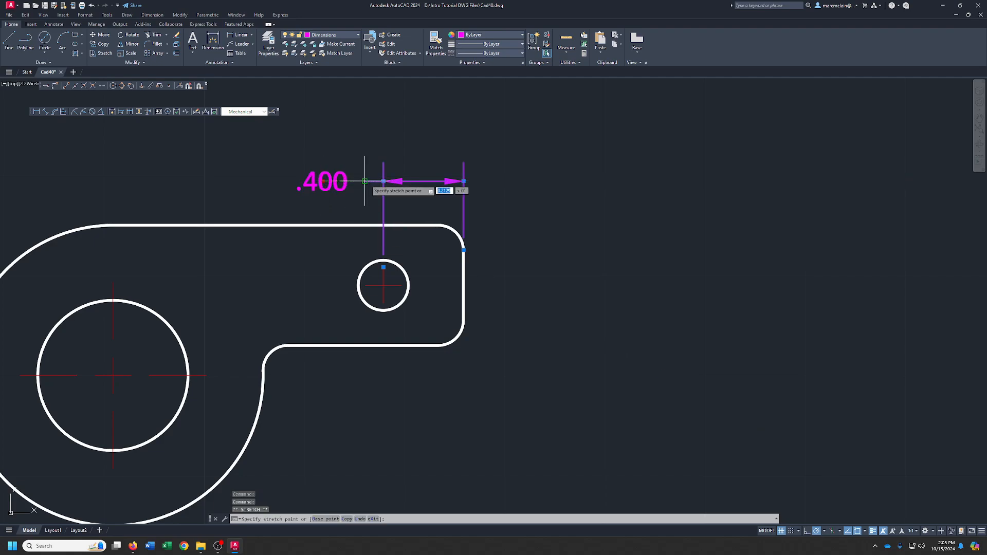
{"action": "left_click", "coordinate": [424, 181]}
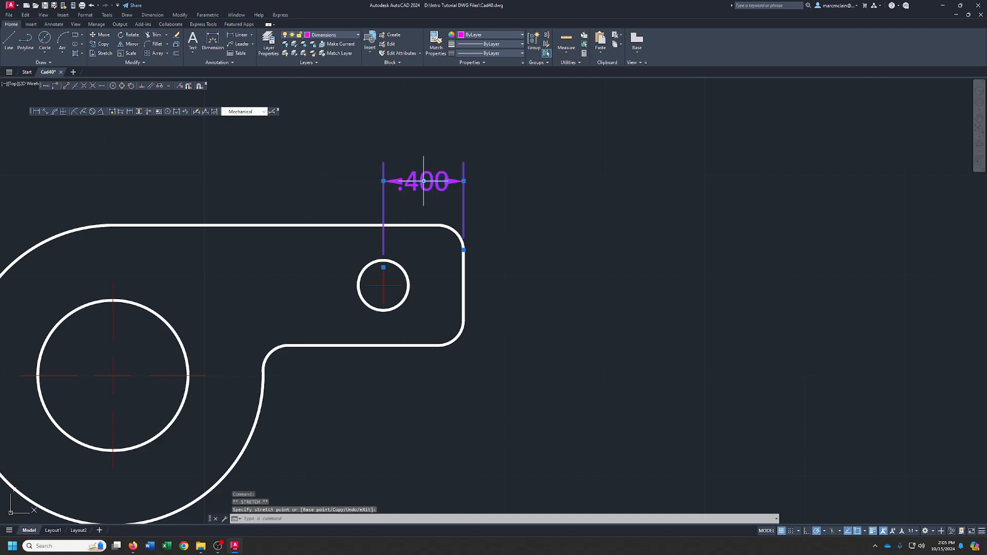
{"action": "left_click", "coordinate": [525, 219]}
{"action": "left_click", "coordinate": [518, 225]}
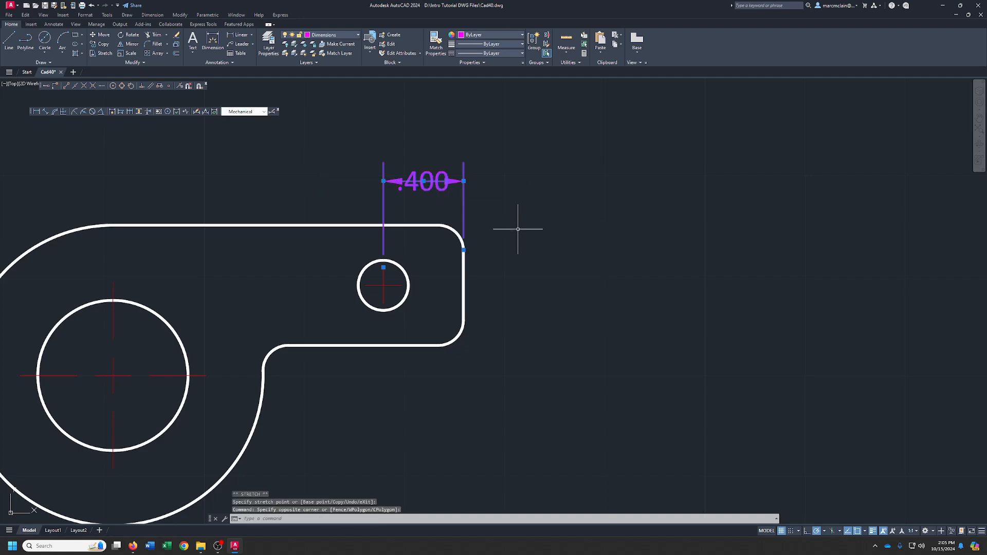
{"action": "right_click", "coordinate": [531, 225]}
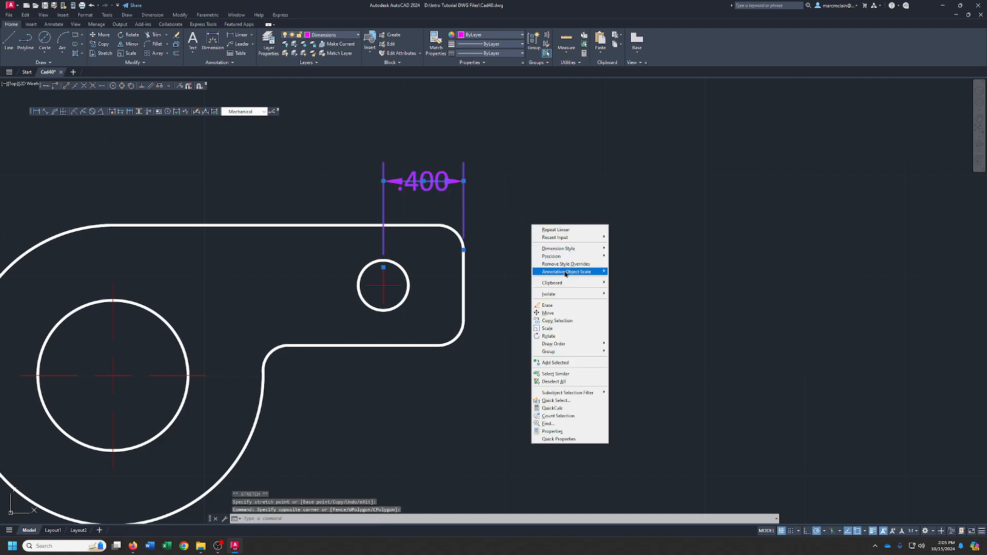
{"action": "left_click", "coordinate": [554, 381]}
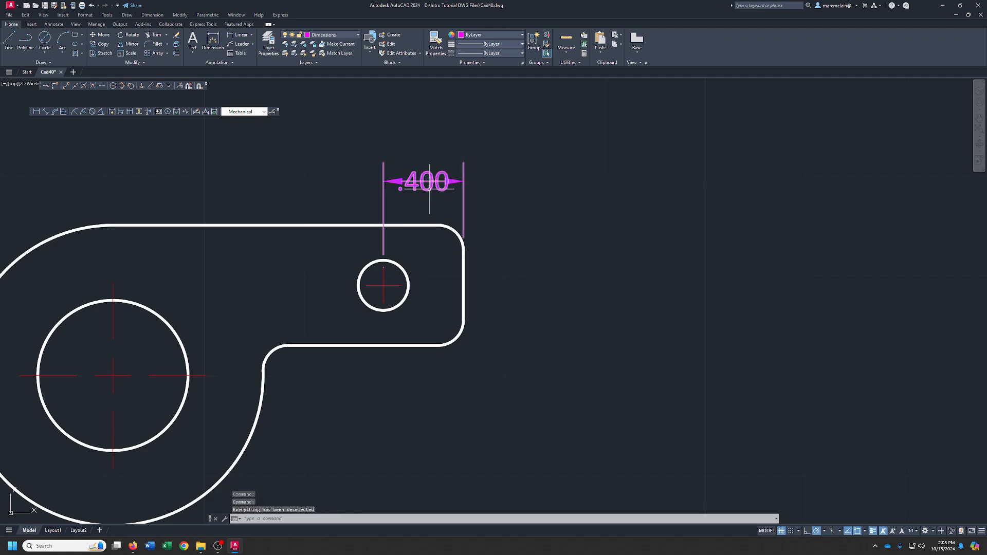
Set the primary units precision of the Mechanical dimension style to two decimal places.
{"action": "left_click", "coordinate": [274, 112]}
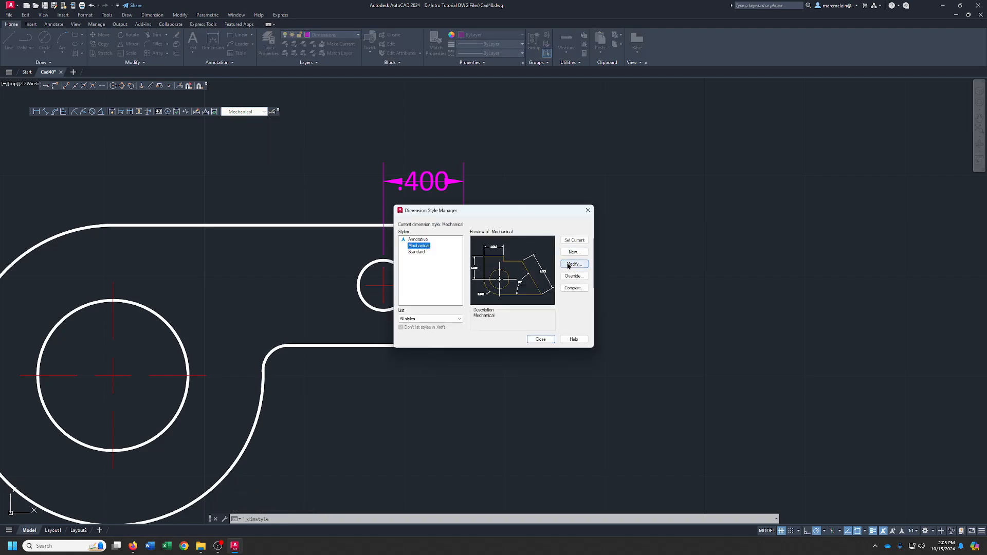
{"action": "left_click", "coordinate": [570, 266]}
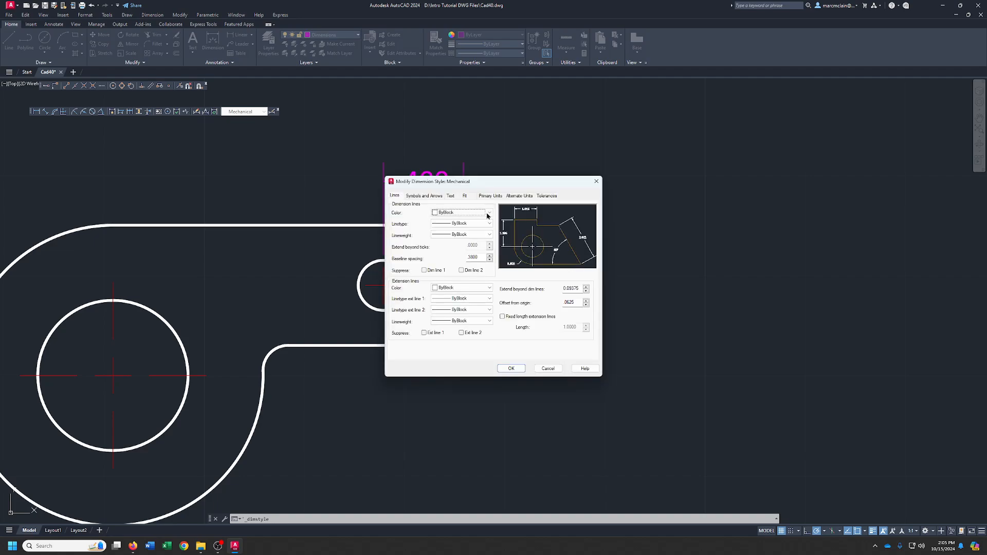
{"action": "left_click", "coordinate": [490, 196]}
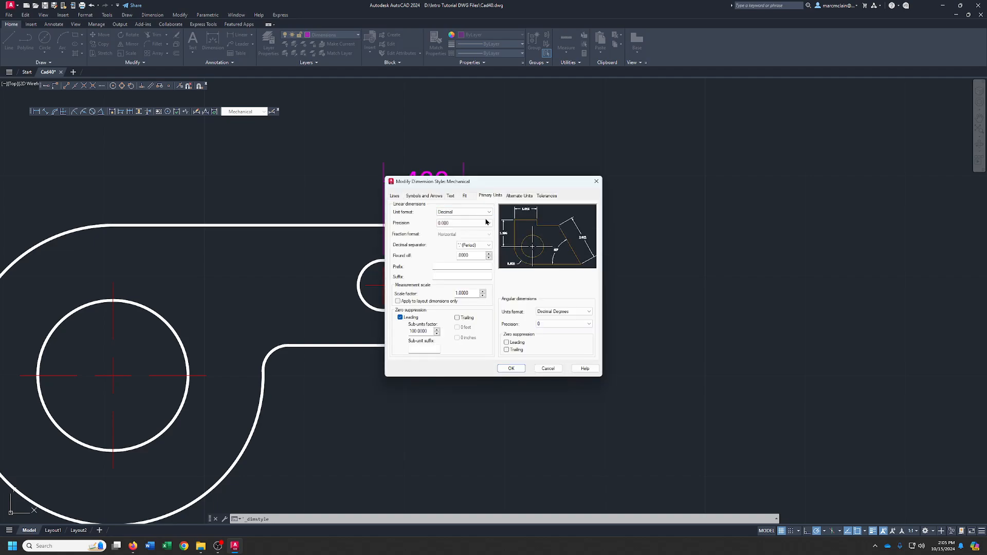
{"action": "left_click", "coordinate": [484, 224]}
{"action": "left_click", "coordinate": [445, 240]}
{"action": "left_click", "coordinate": [511, 369]}
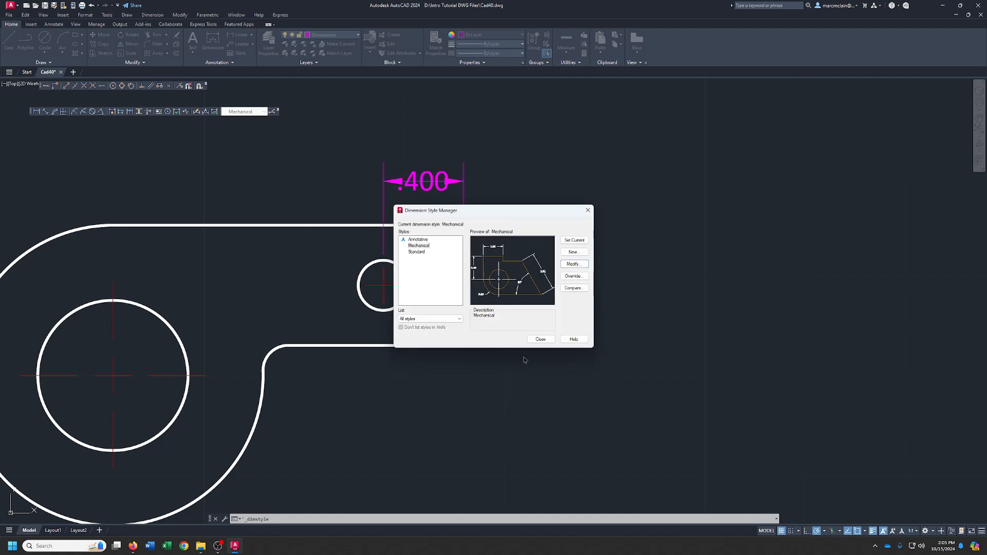
{"action": "left_click", "coordinate": [541, 339]}
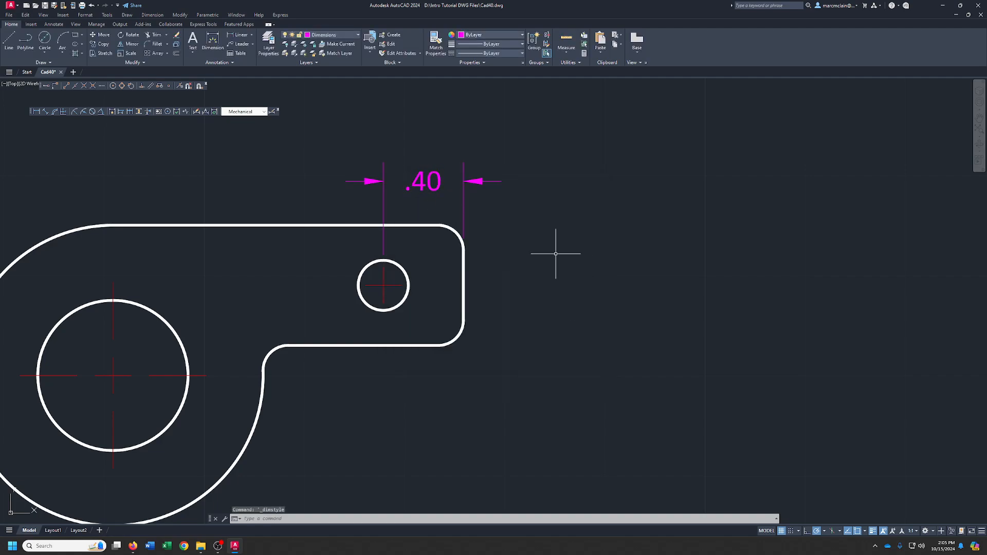
Add a horizontal linear dimension from the arm's right end to the large hole's center, placed above the small hole's dimension.
{"action": "middle_click_drag", "start_coordinate": [563, 257], "coordinate": [577, 233]}
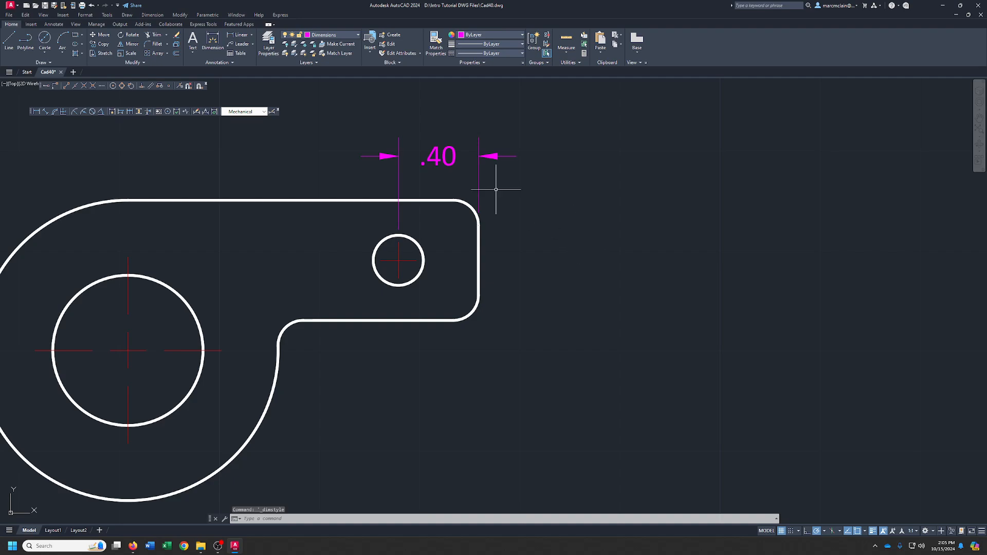
{"action": "left_click", "coordinate": [239, 35]}
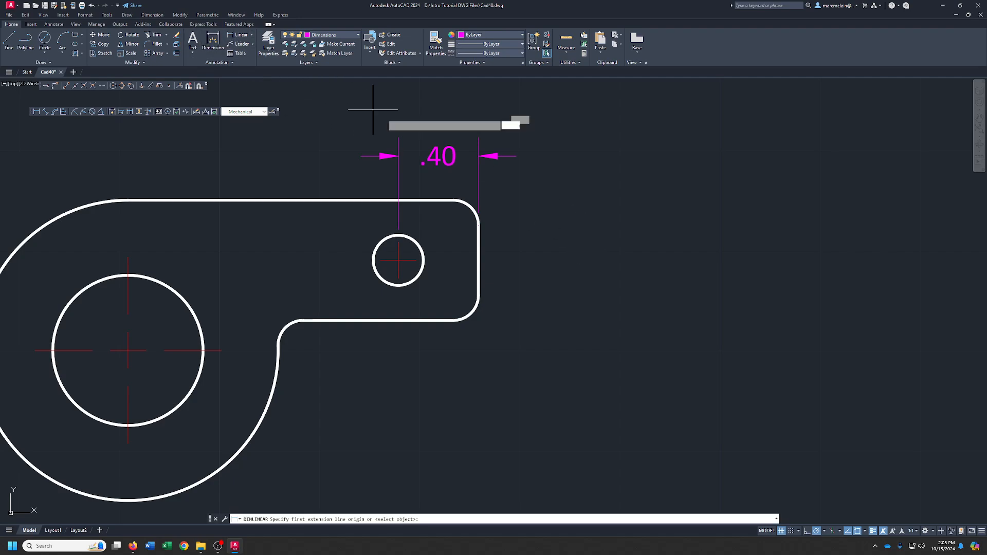
{"action": "left_click", "coordinate": [473, 221]}
{"action": "left_click", "coordinate": [130, 274]}
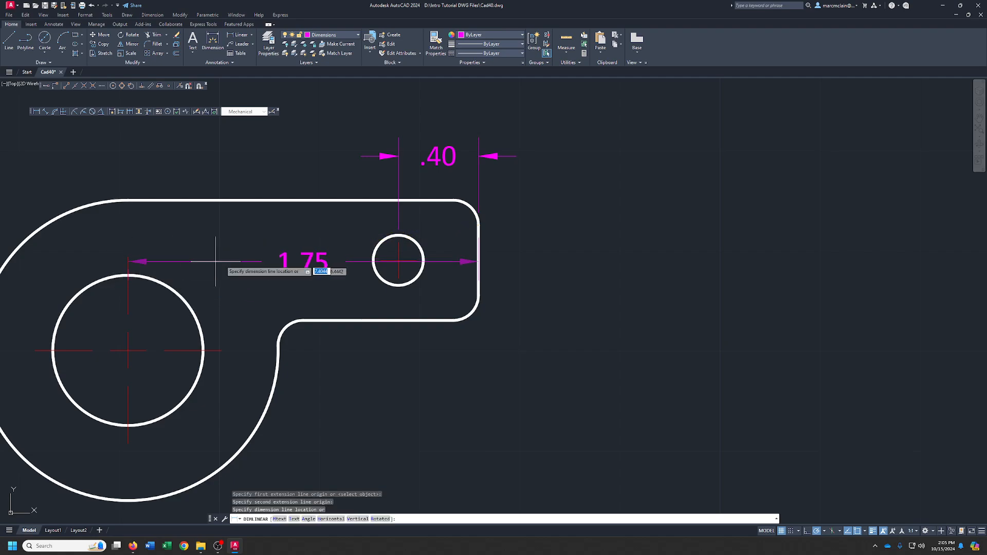
{"action": "middle_click_drag", "start_coordinate": [215, 261], "coordinate": [252, 357]}
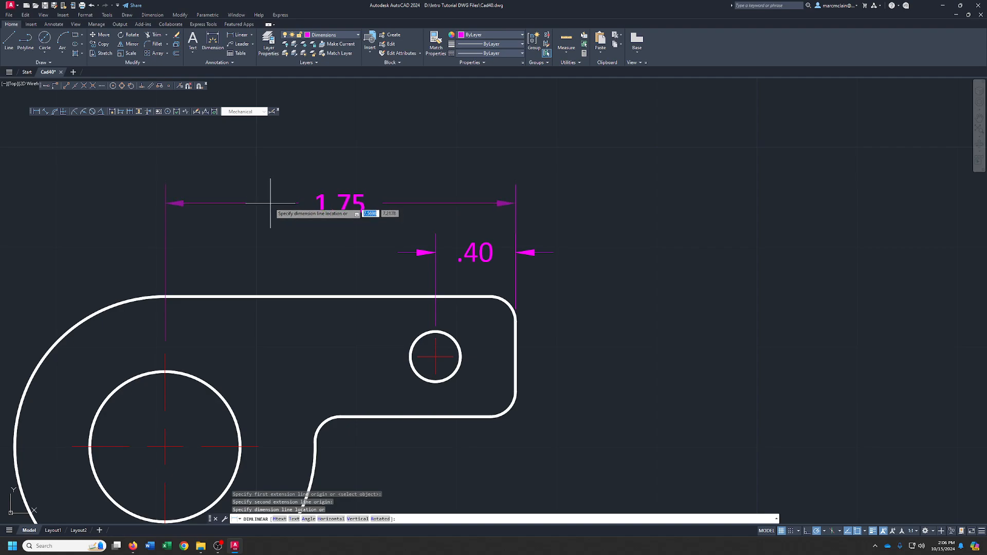
{"action": "left_click", "coordinate": [270, 203]}
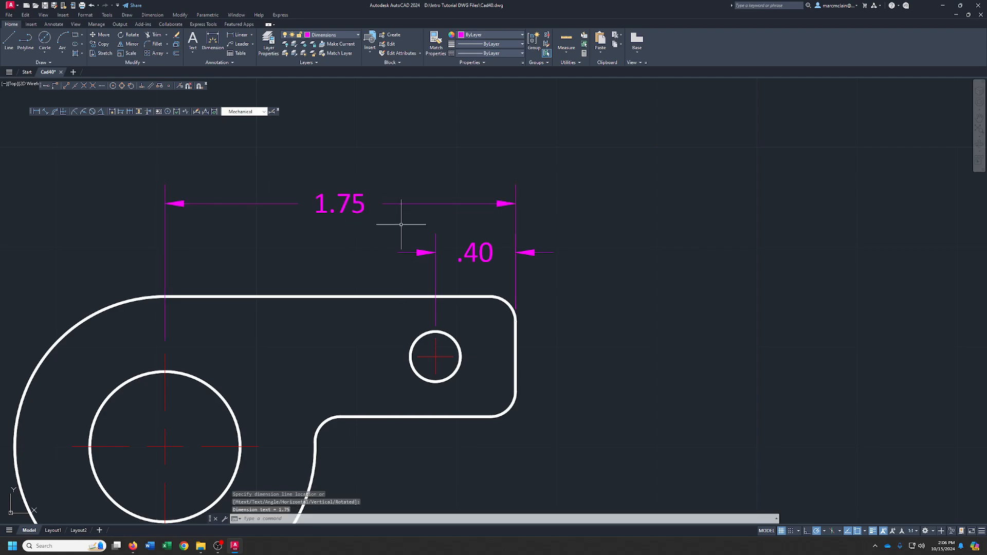
Add a vertical linear dimension from the arm's lower edge to the small hole's center, just right of the arm in the top view.
{"action": "scroll", "coordinate": [543, 278], "scroll_direction": "down", "scroll_amount": 2}
{"action": "middle_click_drag", "start_coordinate": [602, 331], "coordinate": [529, 280]}
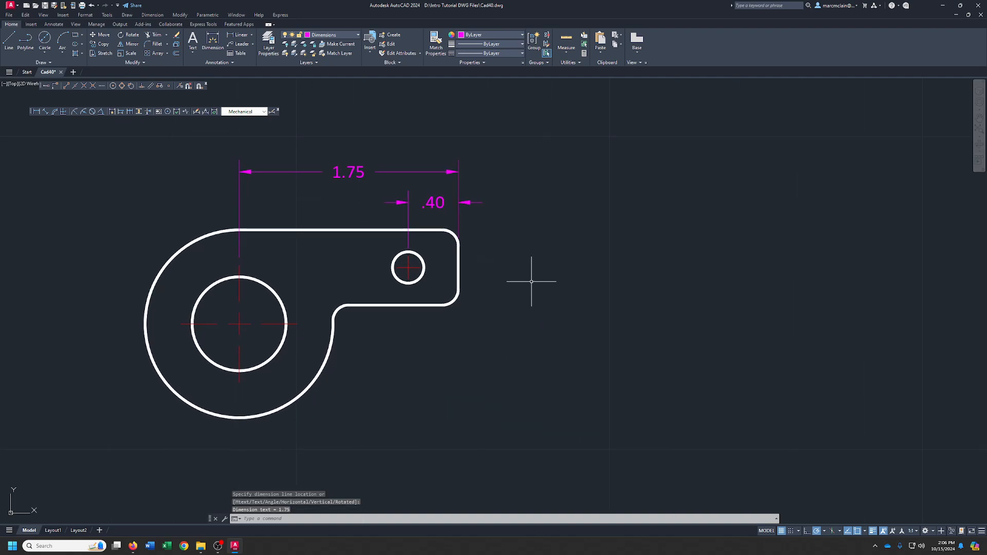
{"action": "left_click", "coordinate": [238, 35]}
{"action": "left_click", "coordinate": [442, 305]}
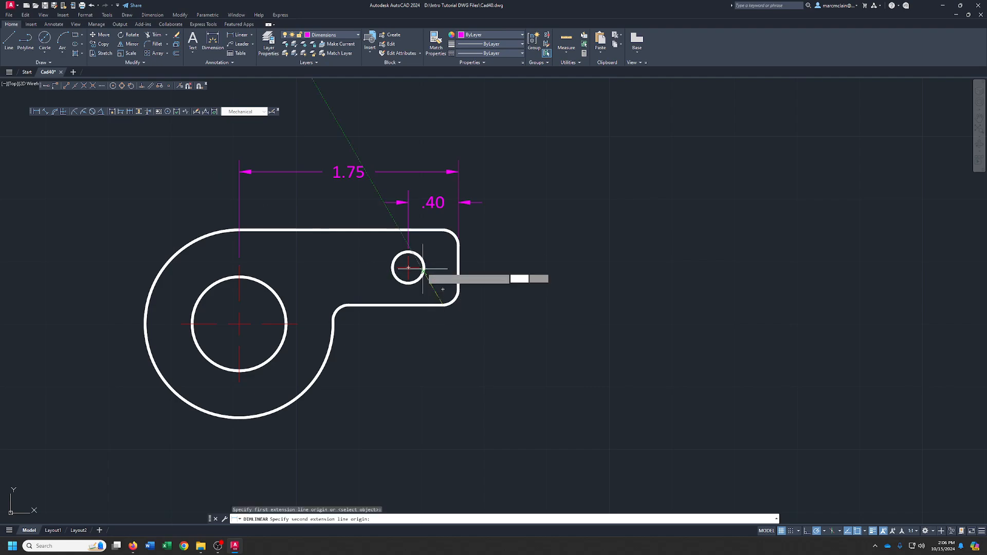
{"action": "left_click", "coordinate": [409, 267]}
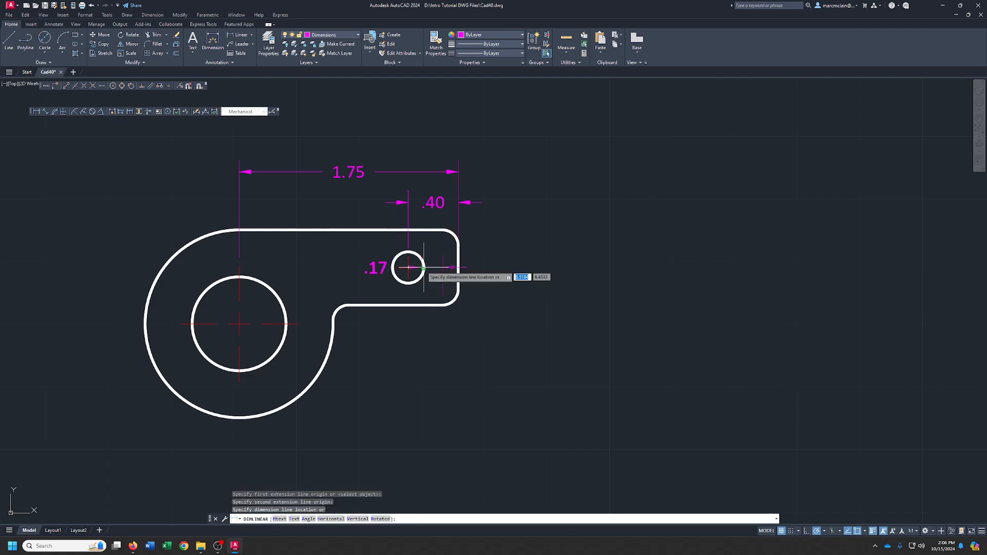
{"action": "left_click", "coordinate": [481, 287]}
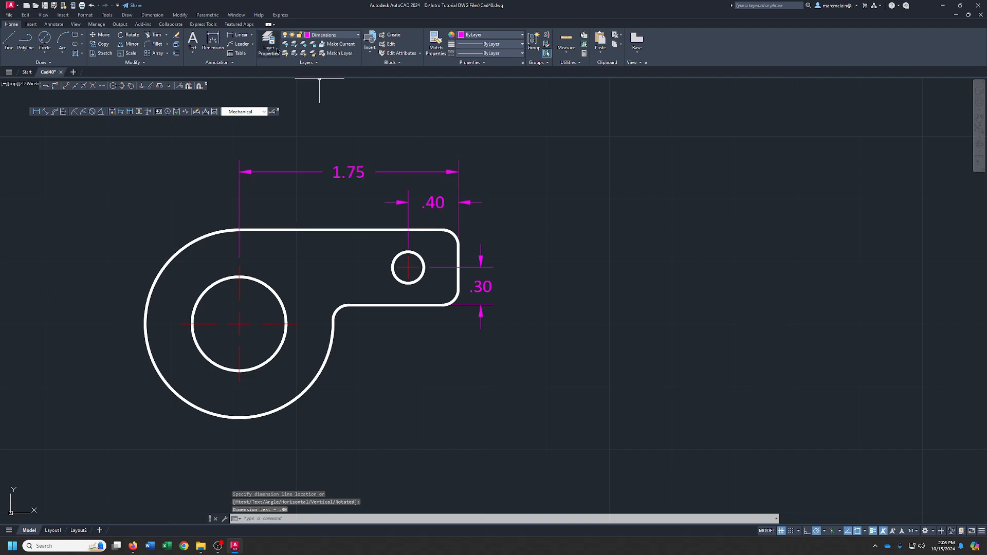
Add a vertical linear dimension between the arm's upper and lower edges, placed outside the small hole's vertical dimension.
{"action": "left_click", "coordinate": [240, 34]}
{"action": "left_click", "coordinate": [444, 231]}
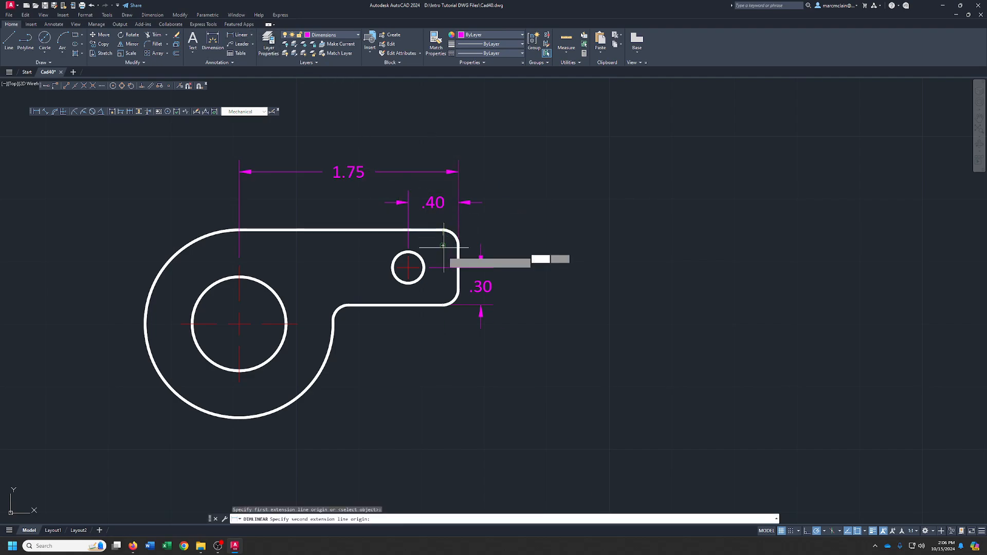
{"action": "left_click", "coordinate": [442, 305]}
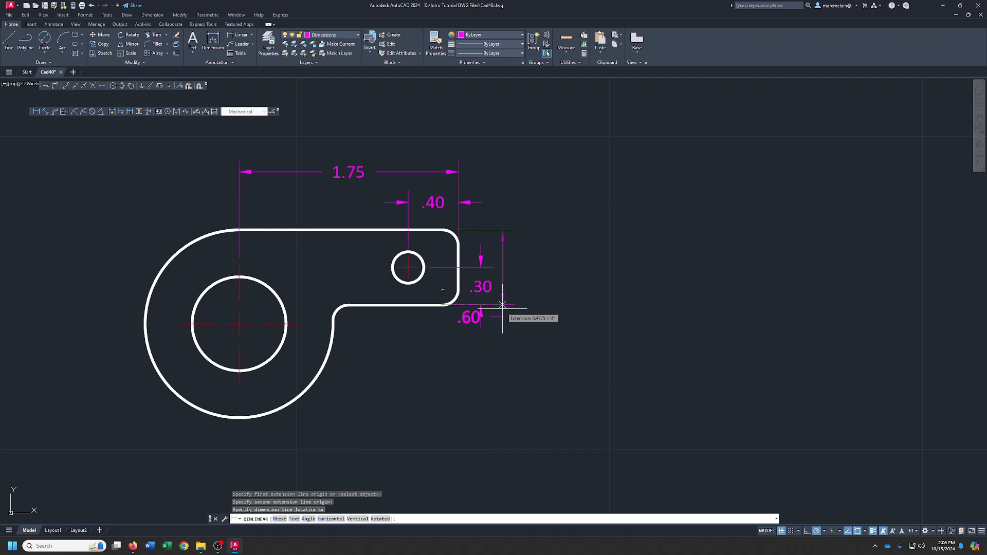
{"action": "left_click", "coordinate": [505, 305]}
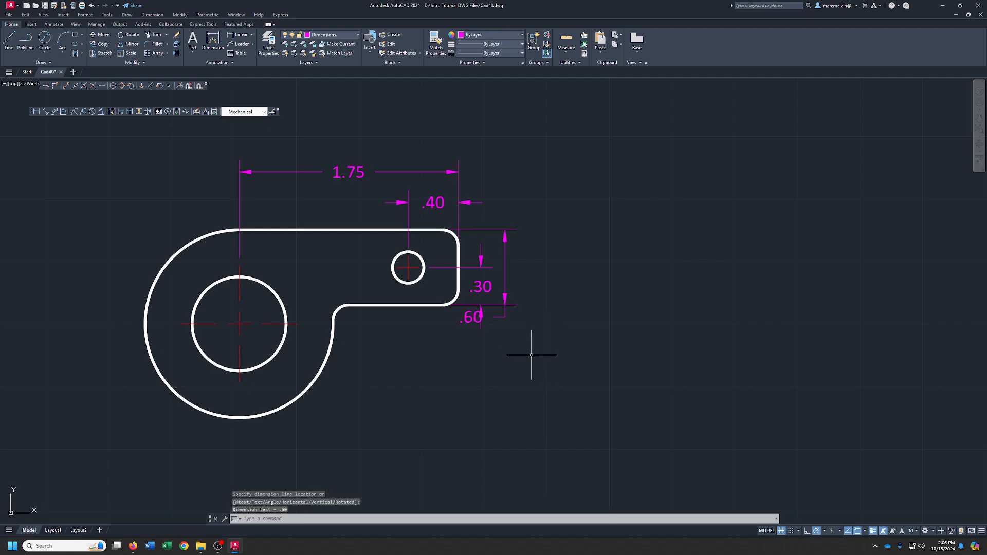
Move the text of the arm's overall vertical dimension to the midpoint of its dimension line.
{"action": "left_click", "coordinate": [467, 320]}
{"action": "left_click", "coordinate": [474, 317]}
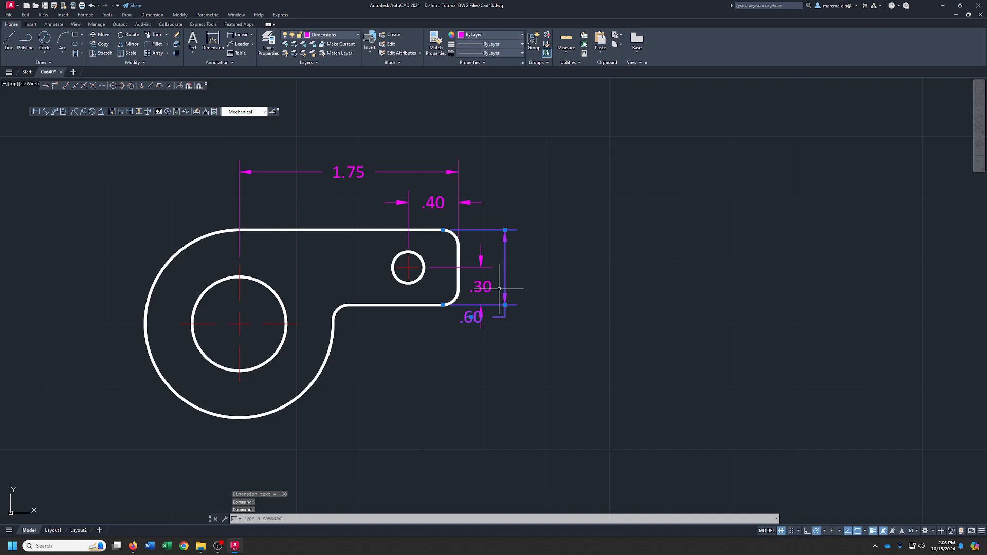
{"action": "left_click", "coordinate": [472, 319]}
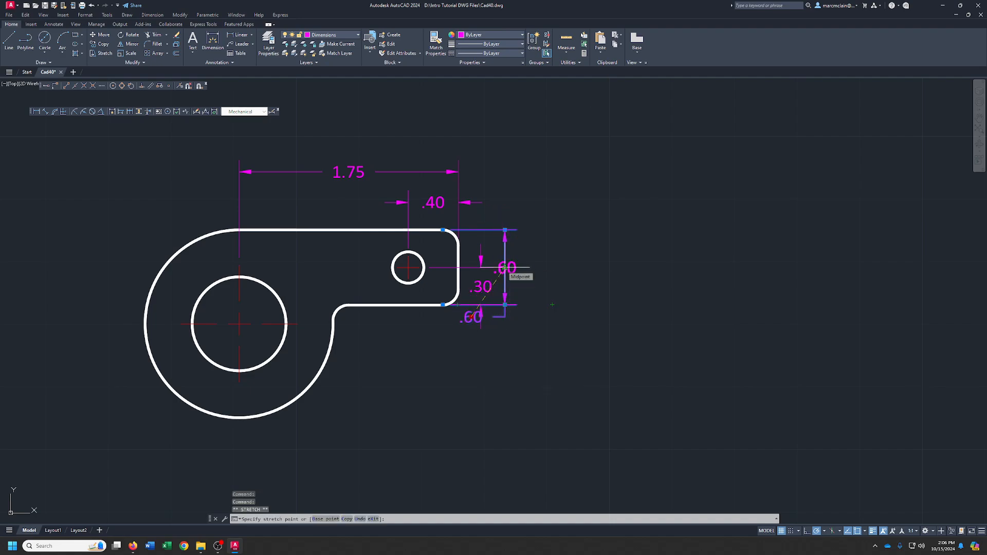
{"action": "left_click", "coordinate": [504, 268]}
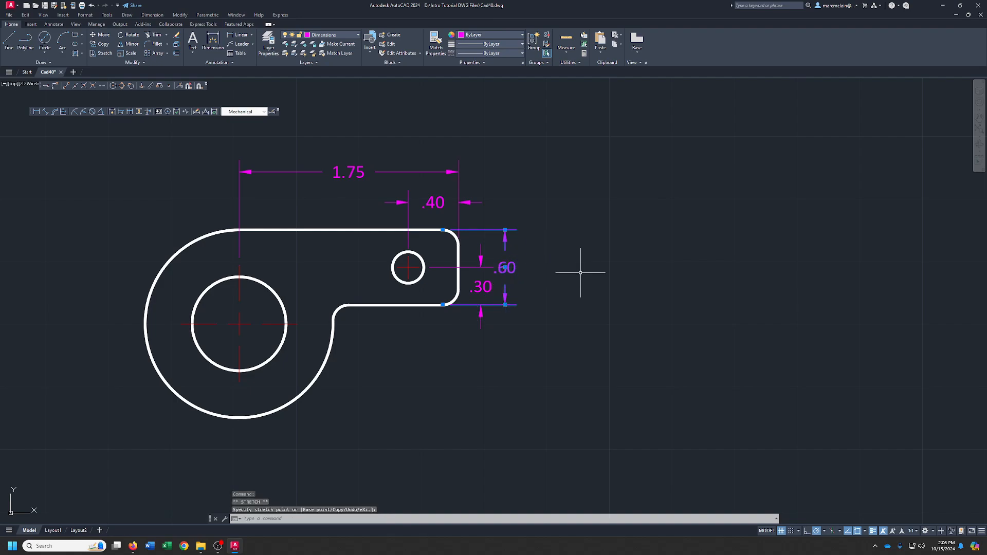
{"action": "key", "text": "Escape"}
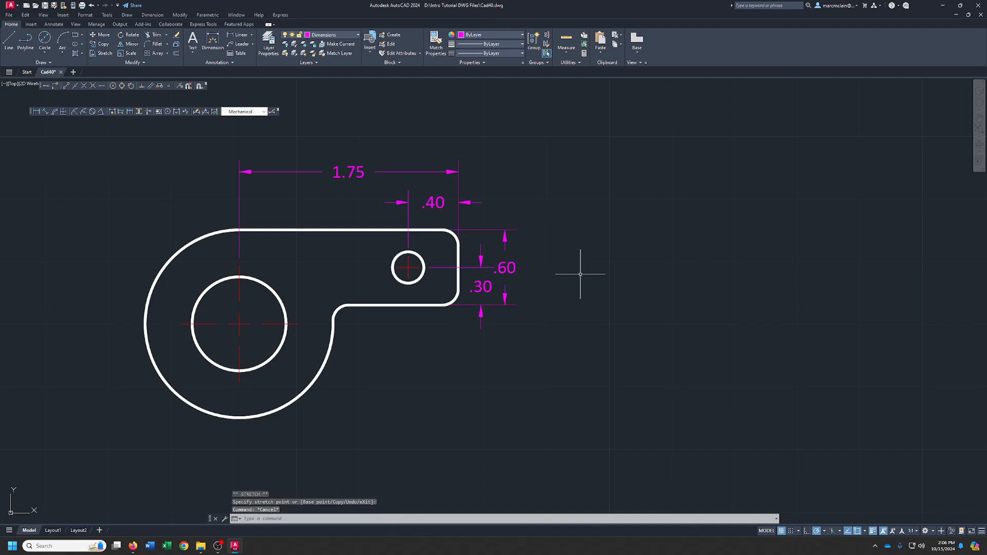
Shift the arm's overall vertical dimension slightly farther right, away from the small hole's vertical dimension.
{"action": "left_click", "coordinate": [518, 258]}
{"action": "left_click", "coordinate": [512, 265]}
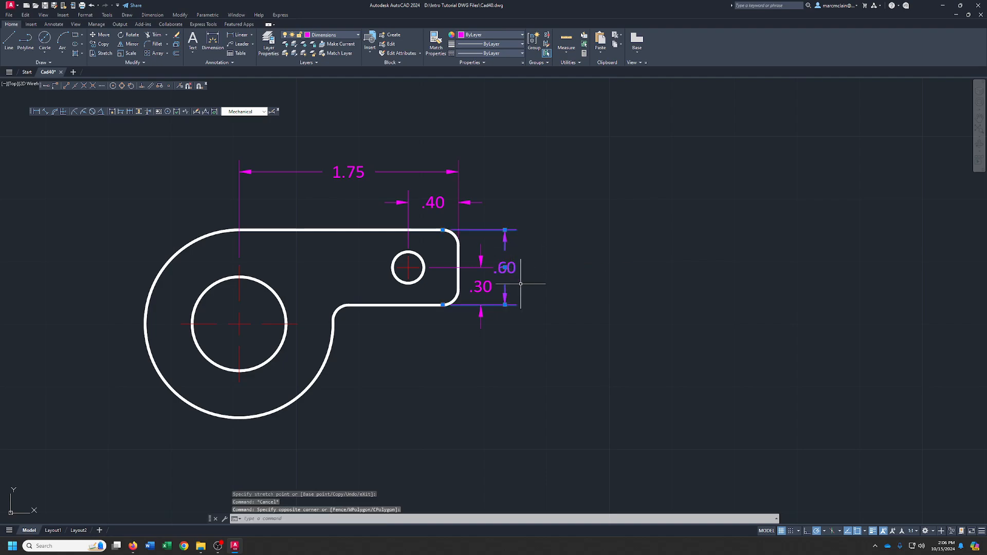
{"action": "left_click", "coordinate": [504, 305]}
{"action": "left_click", "coordinate": [517, 305]}
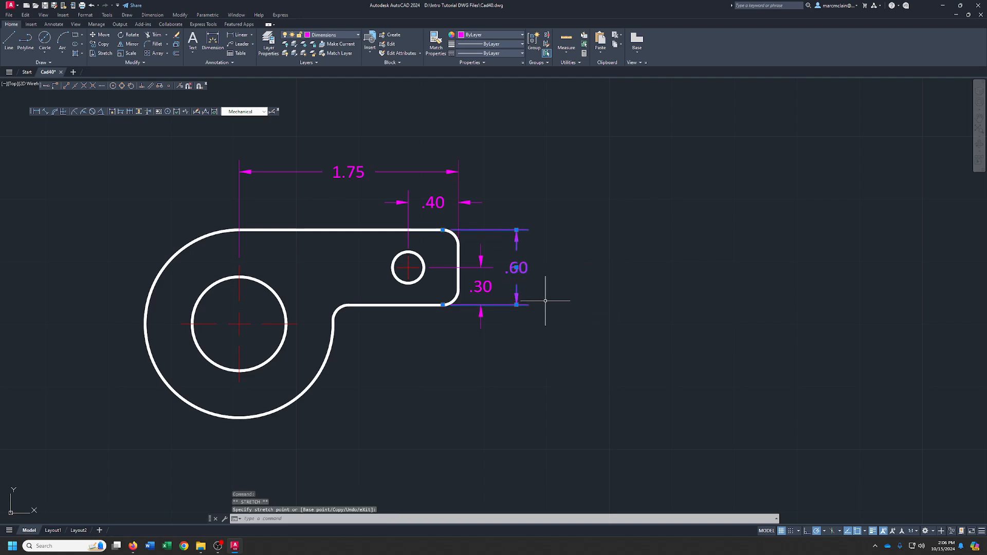
Add a diameter dimension to the large hole in the top view, with its text outside the outline at the upper left.
{"action": "key", "text": "Escape"}
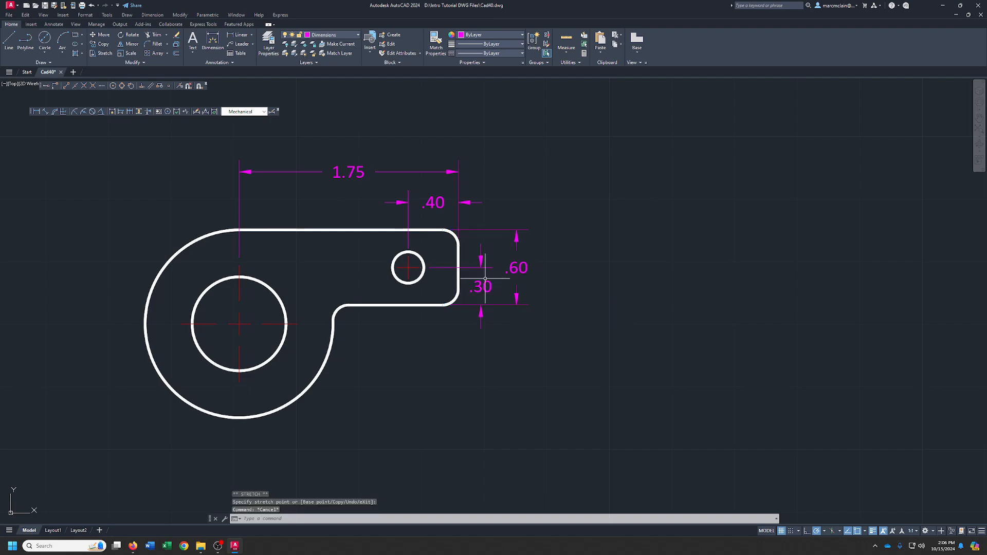
{"action": "middle_click_drag", "start_coordinate": [563, 364], "coordinate": [626, 326]}
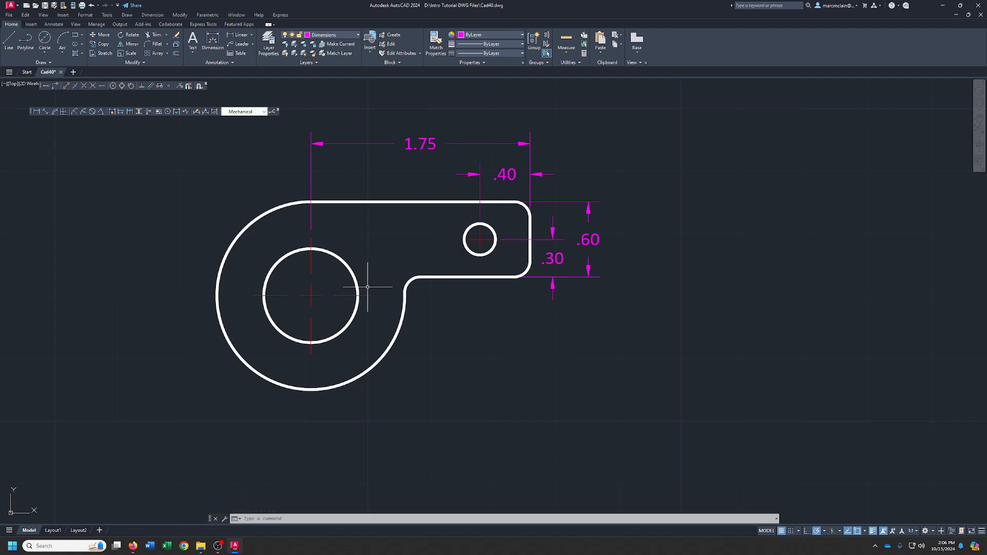
{"action": "left_click", "coordinate": [92, 112]}
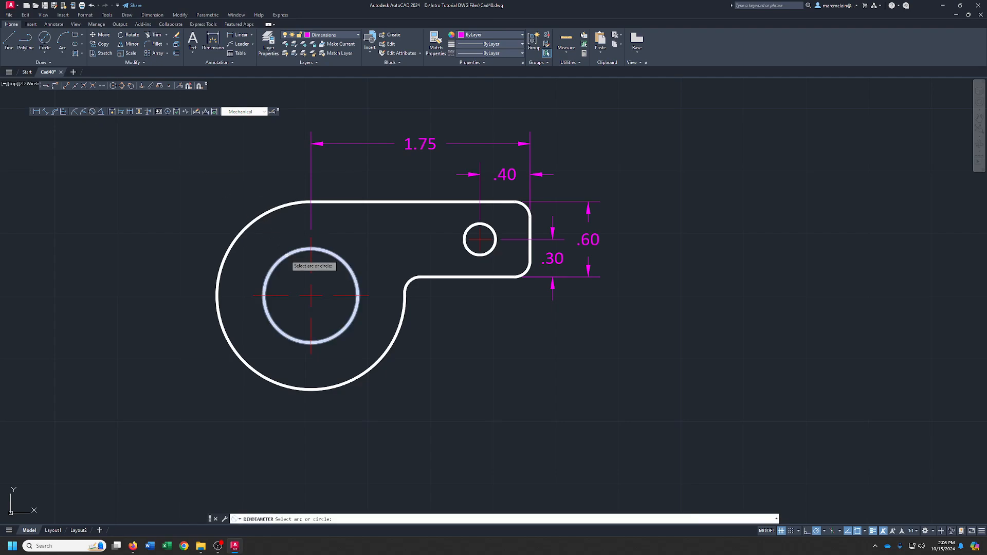
{"action": "left_click", "coordinate": [287, 255]}
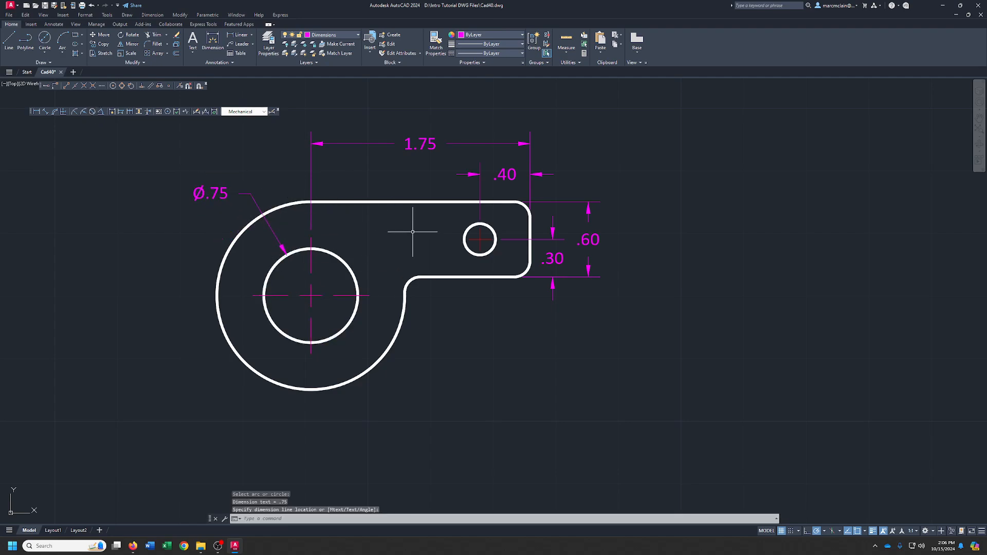
Add a diameter dimension to the arm's small hole in the top view, with its text below the arm.
{"action": "right_click", "coordinate": [493, 263]}
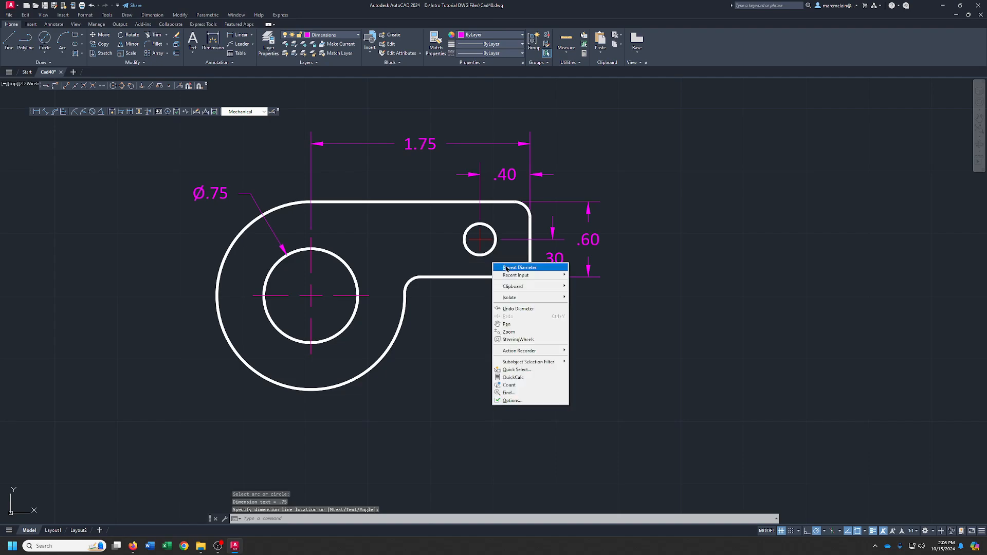
{"action": "left_click", "coordinate": [510, 262]}
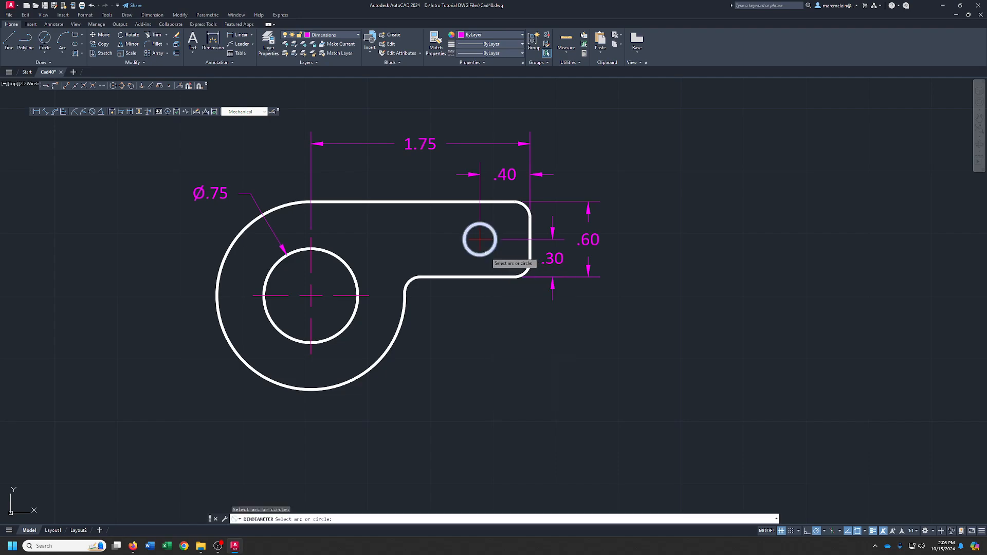
{"action": "left_click", "coordinate": [487, 254]}
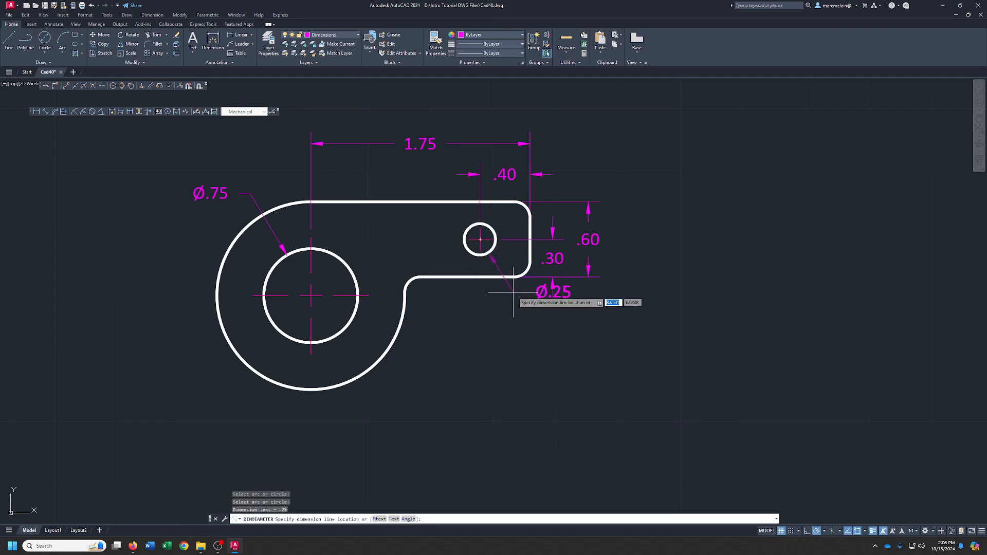
{"action": "left_click", "coordinate": [518, 320]}
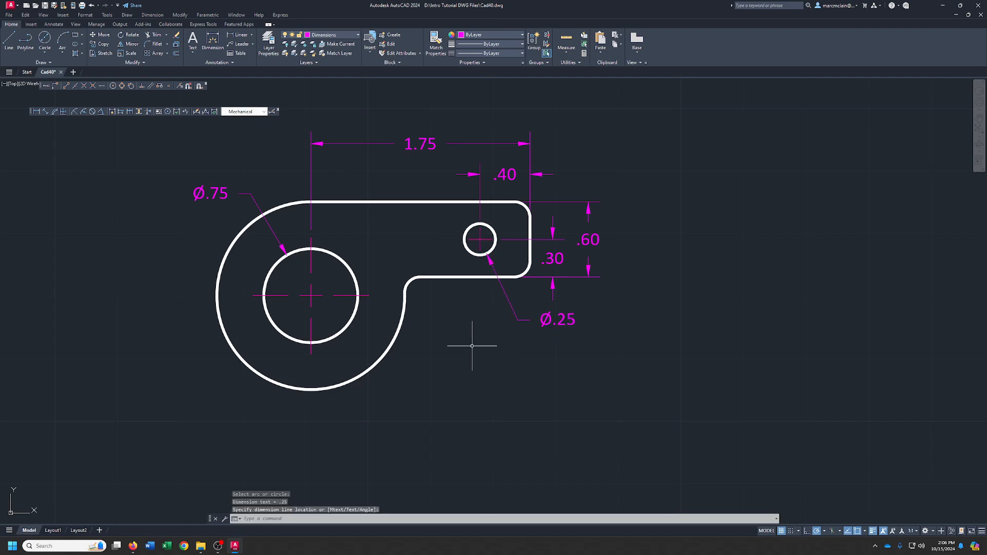
Add a radius dimension to the large outer arc in the top view, with its text outside at the lower left.
{"action": "left_click", "coordinate": [76, 113]}
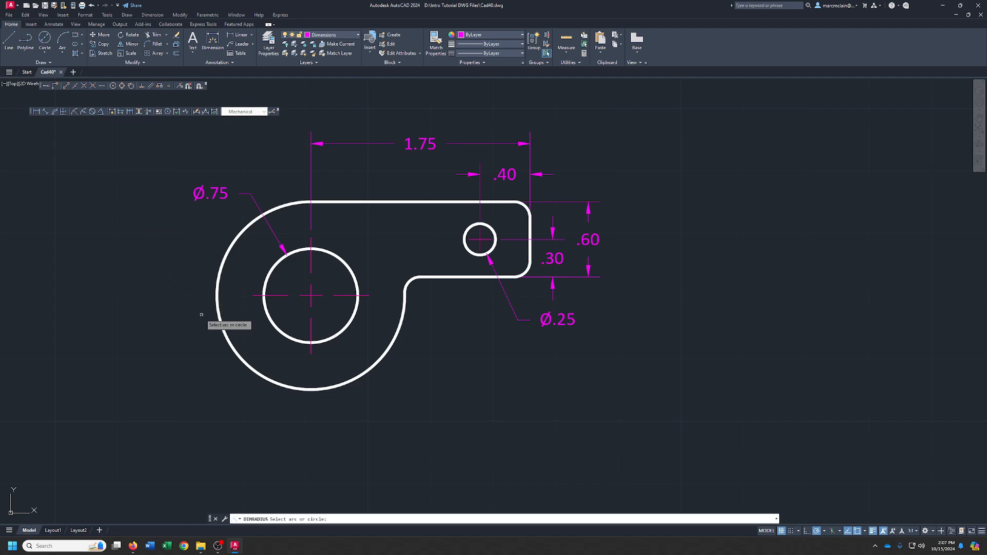
{"action": "left_click", "coordinate": [226, 338]}
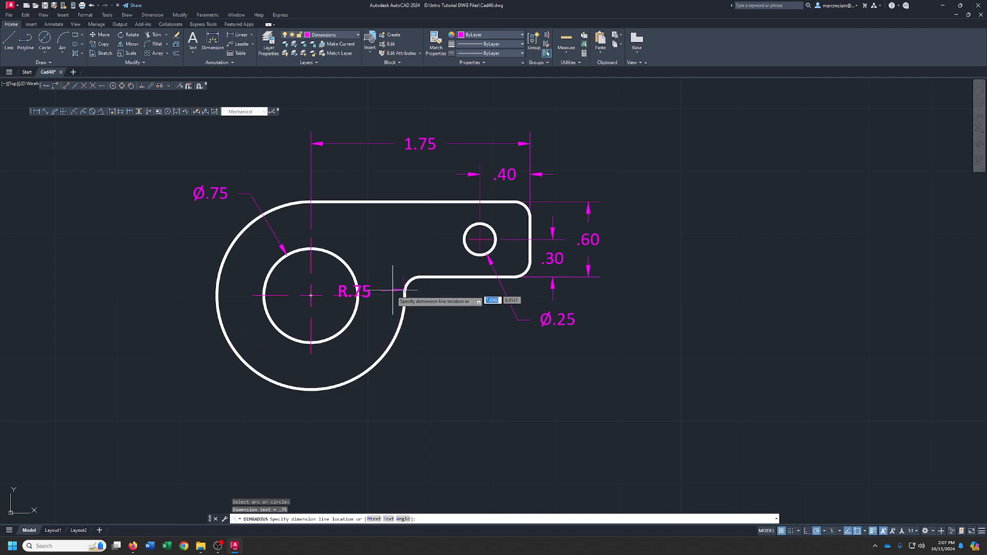
{"action": "left_click", "coordinate": [178, 381]}
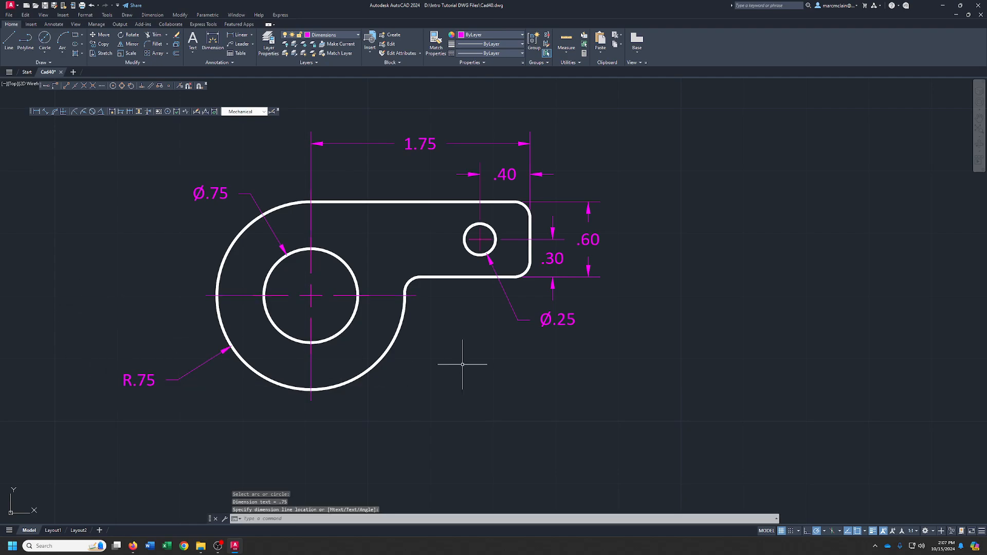
Add a vertical linear dimension from the block's lower-left corner to the hole's center in the front view, placed just left of the block.
{"action": "middle_click_drag", "start_coordinate": [456, 372], "coordinate": [437, 326]}
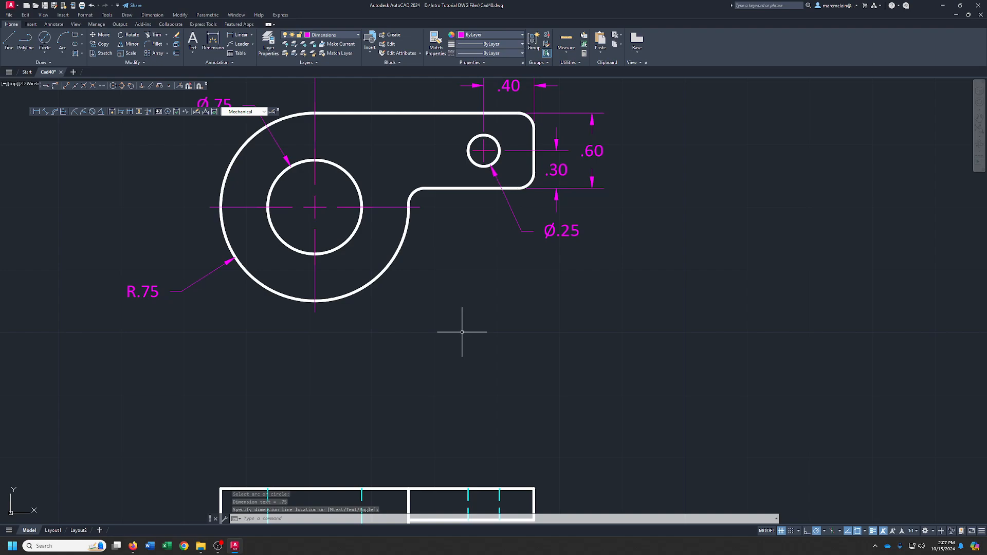
{"action": "mouse_move", "coordinate": [474, 367]}
{"action": "middle_mouse_down"}
{"action": "mouse_move", "coordinate": [439, 298]}
{"action": "mouse_move", "coordinate": [421, 311]}
{"action": "middle_mouse_up"}
{"action": "scroll", "coordinate": [461, 332], "scroll_direction": "down", "scroll_amount": 3}
{"action": "scroll", "coordinate": [425, 309], "scroll_direction": "up", "scroll_amount": 2}
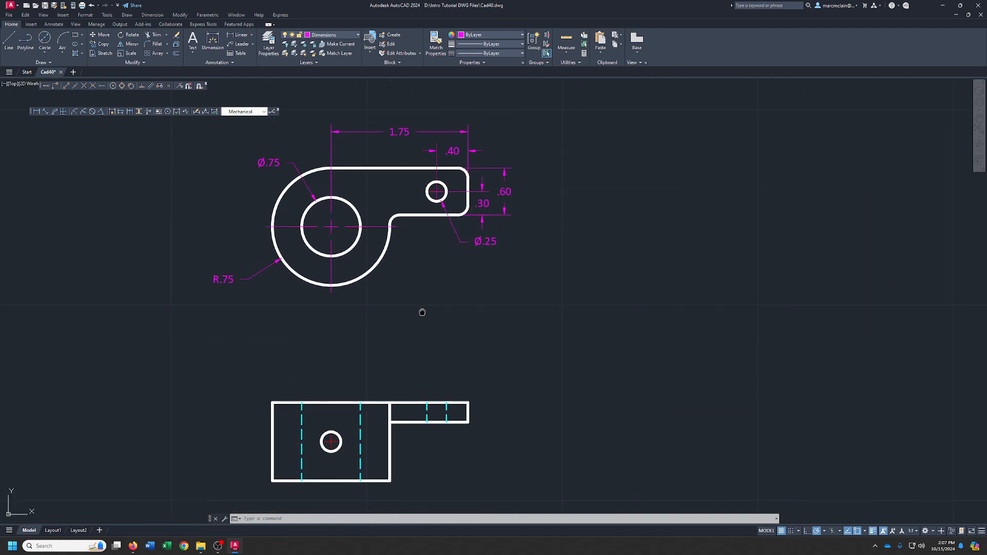
{"action": "left_click", "coordinate": [240, 34]}
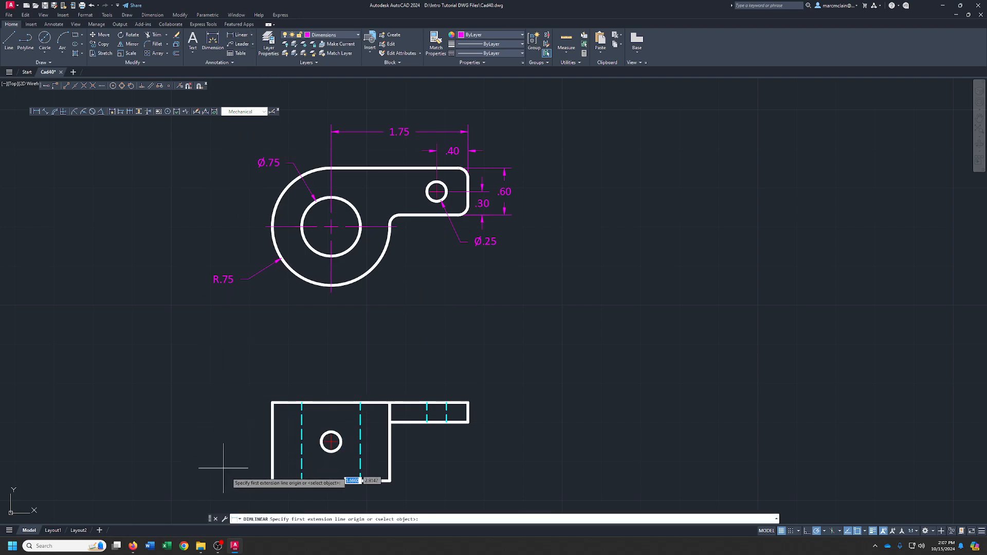
{"action": "left_click", "coordinate": [272, 481]}
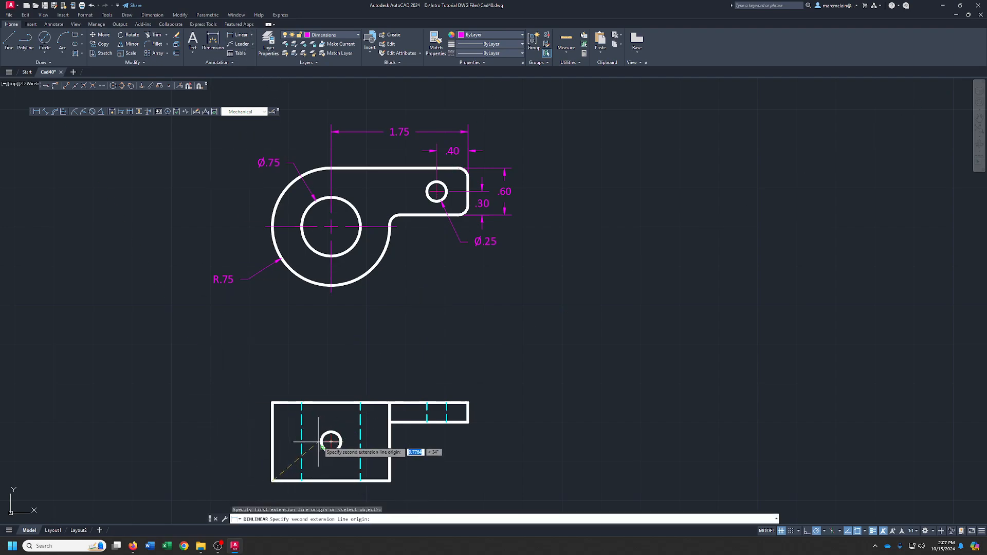
{"action": "left_click", "coordinate": [331, 442]}
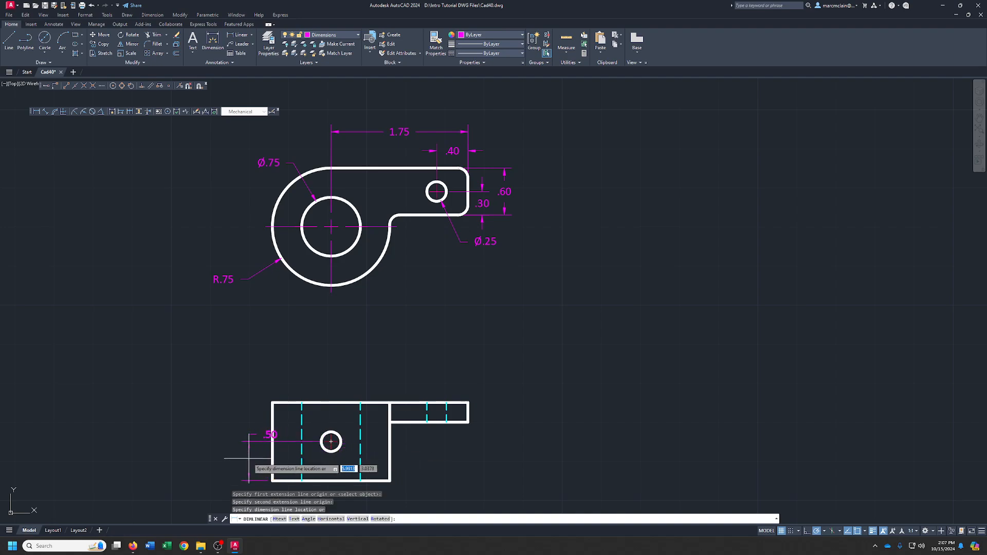
{"action": "left_click", "coordinate": [248, 458]}
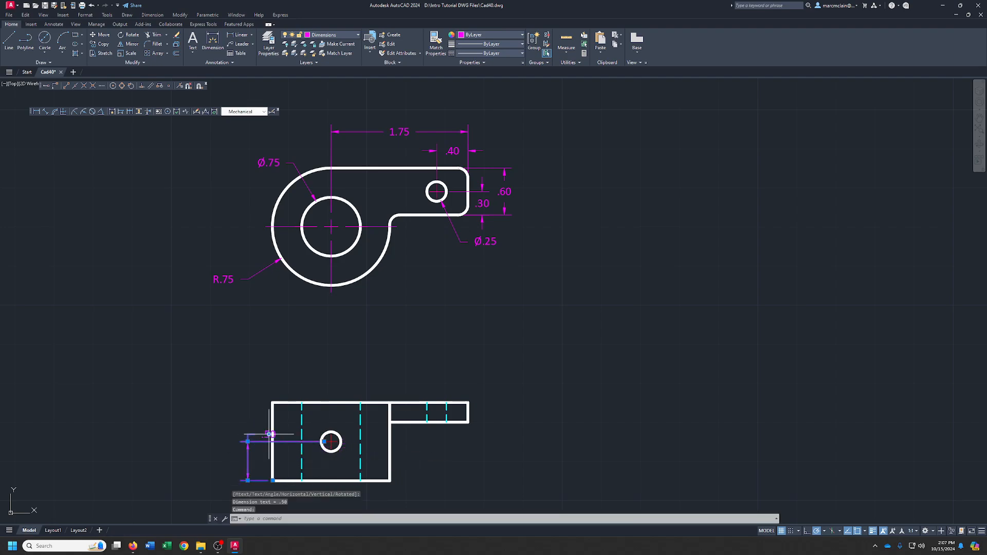
Move the text of the front view hole's vertical dimension to the midpoint of its dimension line.
{"action": "left_click", "coordinate": [264, 434]}
{"action": "left_click", "coordinate": [270, 435]}
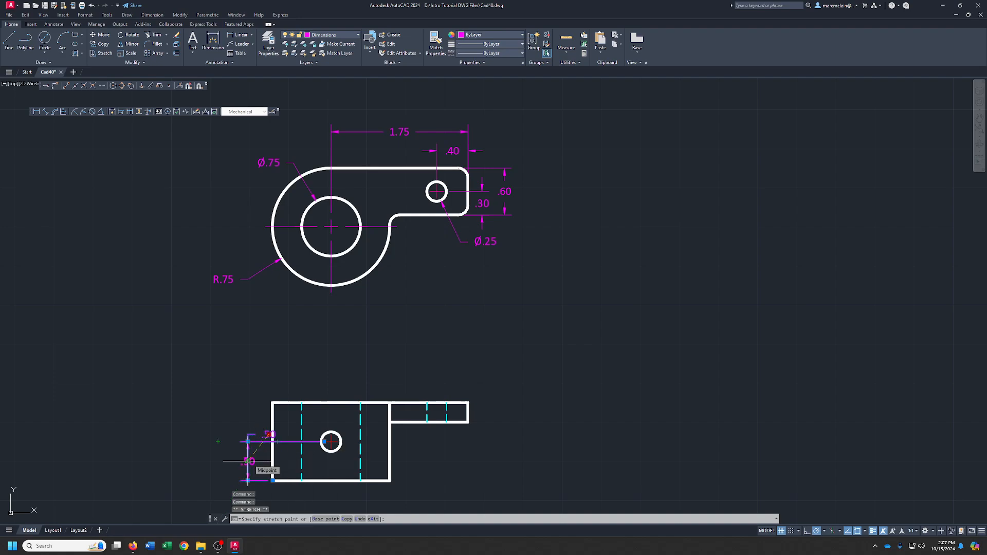
{"action": "key", "text": "Escape"}
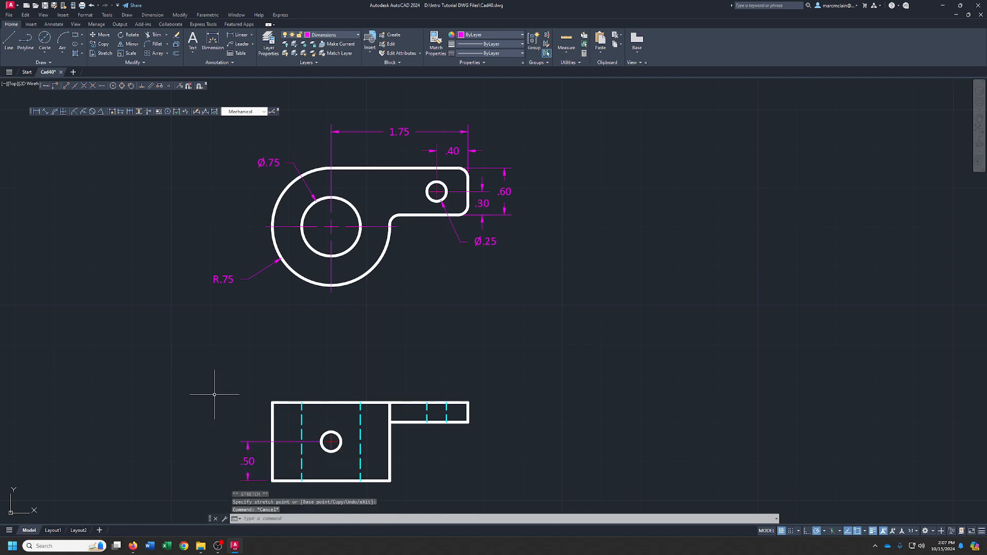
Add a vertical linear dimension for the block's overall height in the front view, placed outside the hole's vertical dimension.
{"action": "left_click", "coordinate": [36, 112]}
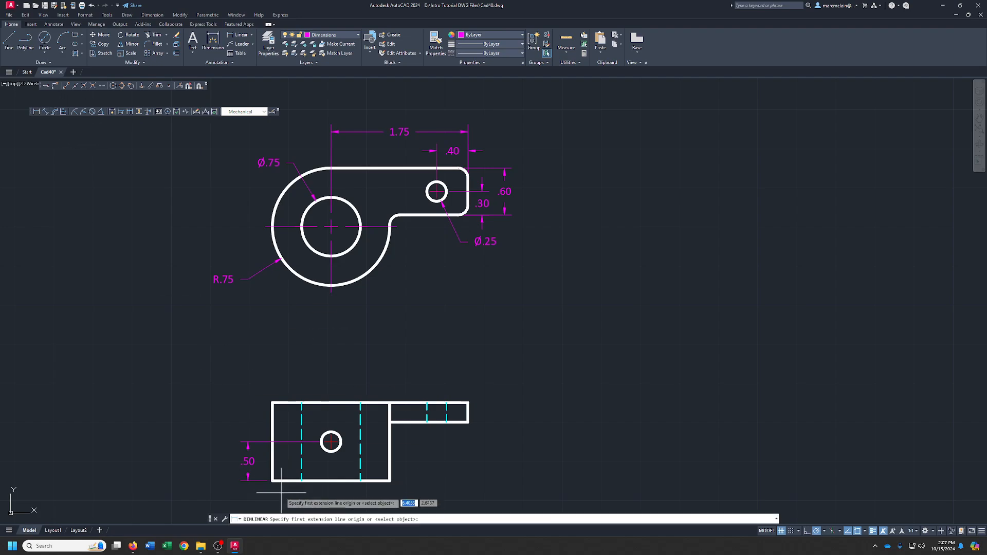
{"action": "left_click", "coordinate": [273, 403]}
{"action": "left_click", "coordinate": [273, 402]}
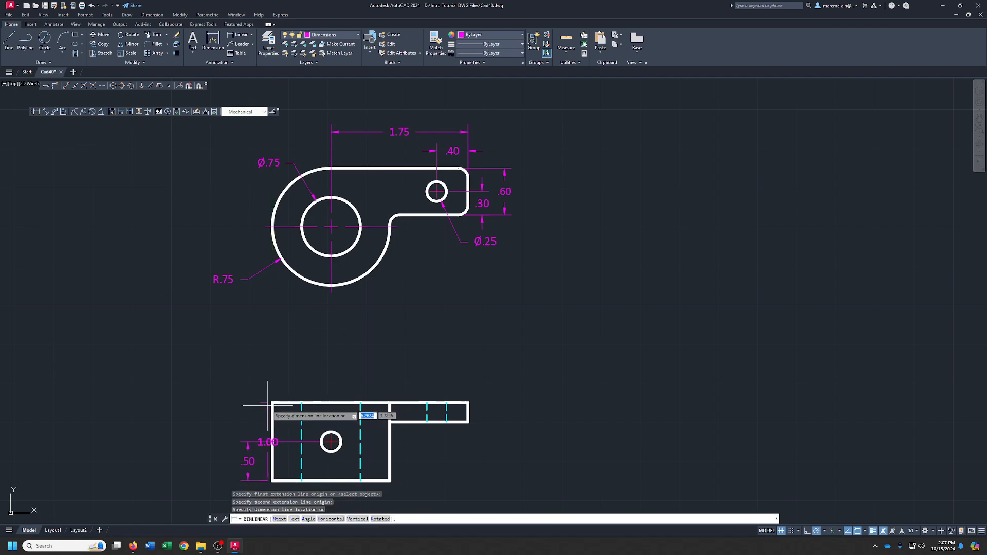
{"action": "left_click", "coordinate": [218, 411]}
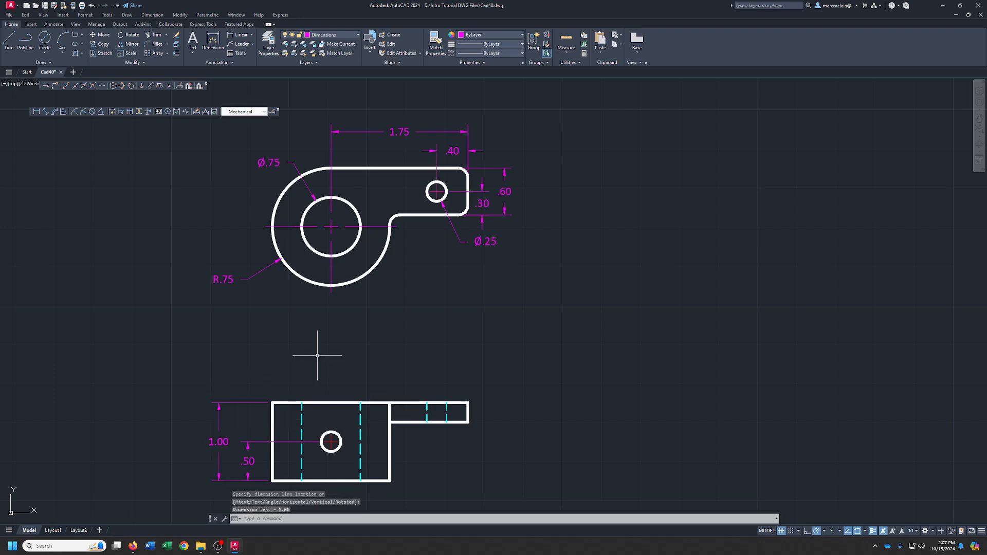
Add a vertical linear dimension for the arm's thickness in the front view, placed just right of the arm's end.
{"action": "right_click", "coordinate": [485, 360]}
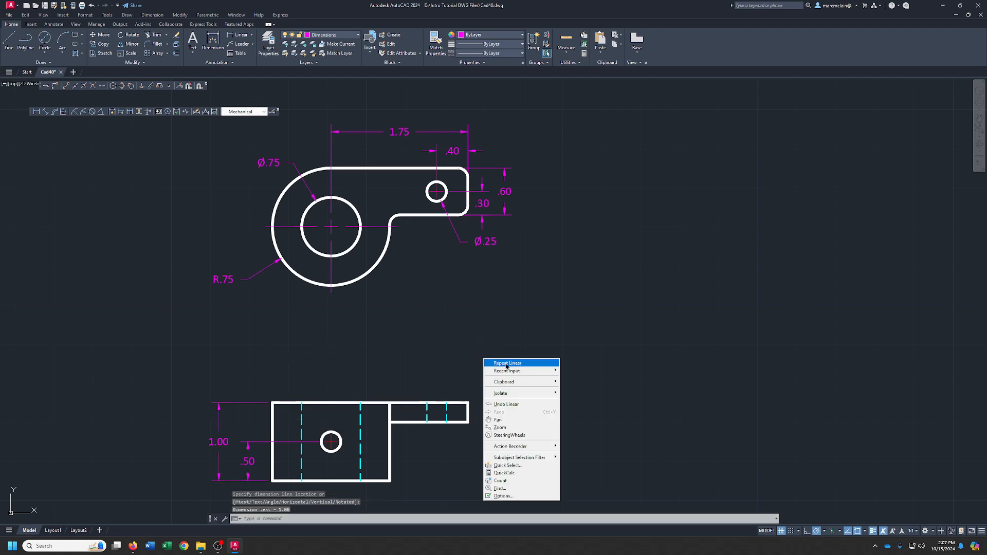
{"action": "left_click", "coordinate": [506, 363]}
{"action": "left_click", "coordinate": [469, 403]}
{"action": "left_click", "coordinate": [469, 423]}
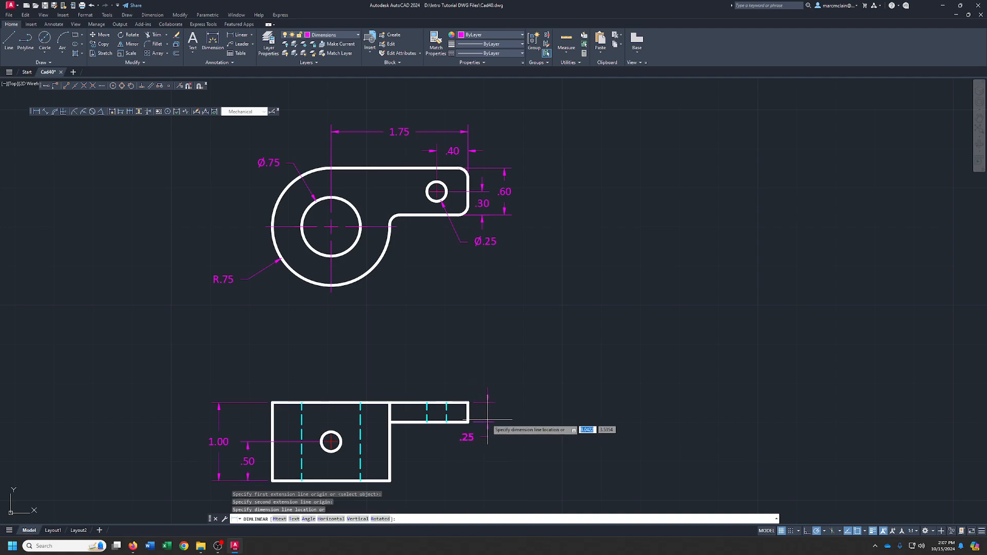
{"action": "left_click", "coordinate": [488, 421]}
Center the text of the arm thickness dimension between its extension lines in the front view.
{"action": "left_click", "coordinate": [469, 437]}
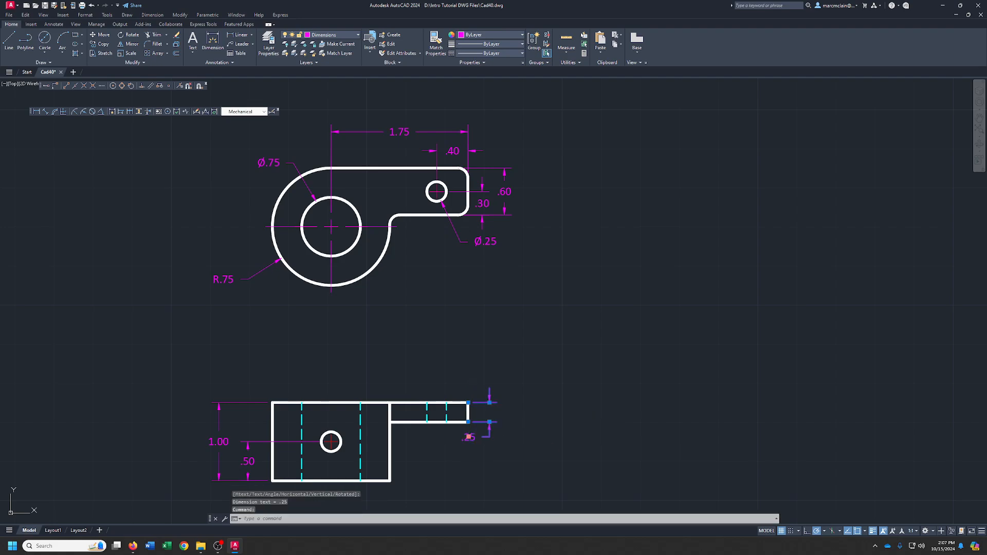
{"action": "left_click", "coordinate": [468, 436]}
{"action": "left_click", "coordinate": [489, 413]}
{"action": "left_click", "coordinate": [559, 389]}
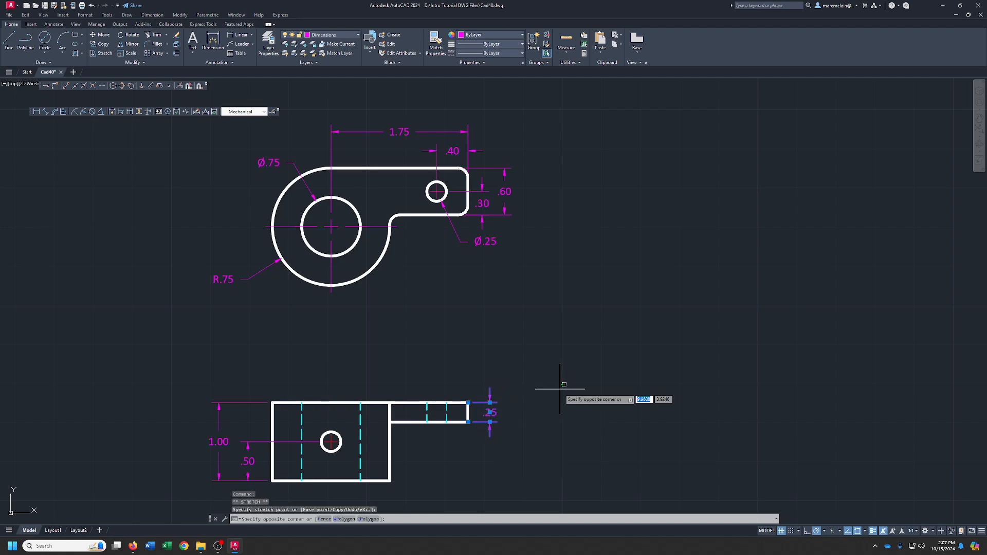
{"action": "key", "text": "Escape"}
Add a diameter dimension to the circular hole in the front view, with its text below the block.
{"action": "middle_click_drag", "start_coordinate": [532, 461], "coordinate": [540, 412]}
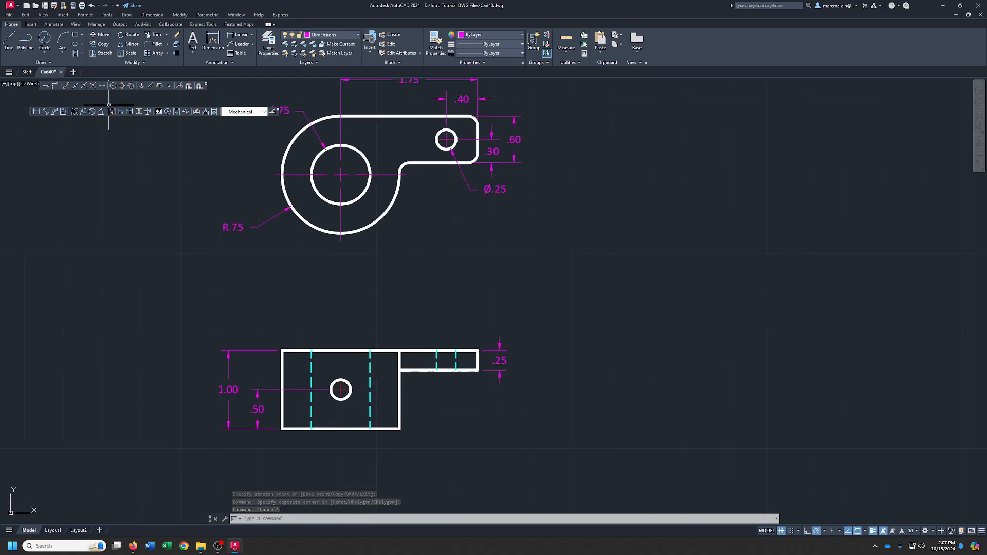
{"action": "left_click", "coordinate": [92, 113]}
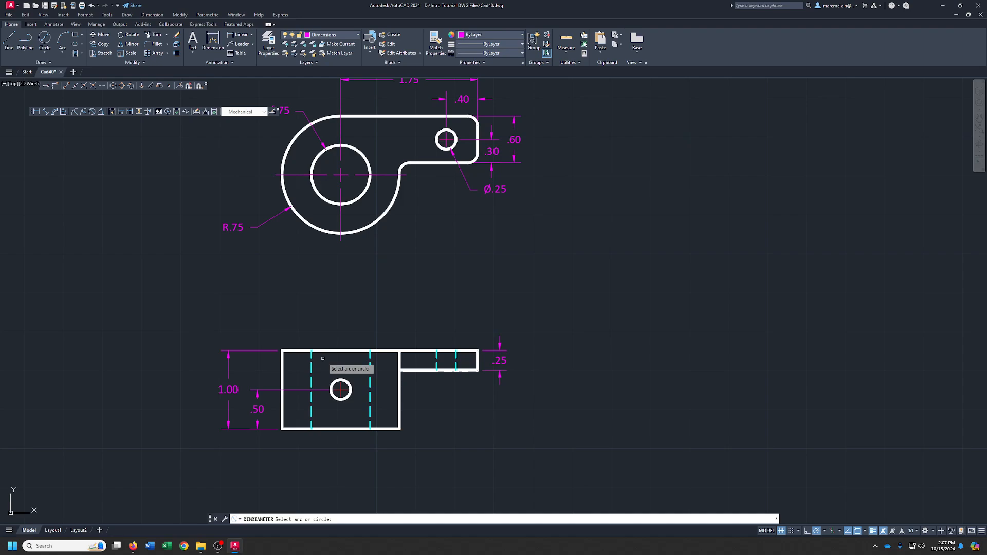
{"action": "left_click", "coordinate": [347, 398]}
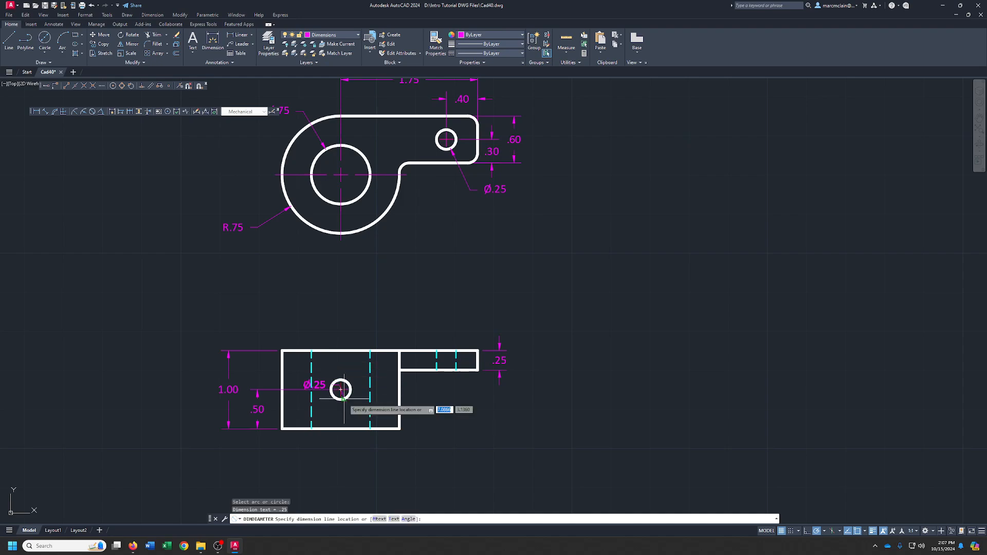
{"action": "left_click", "coordinate": [369, 446]}
Create a multiline text box in the open area just below the top view's arm, with a text height of .0938.
{"action": "middle_click_drag", "start_coordinate": [554, 440], "coordinate": [569, 401]}
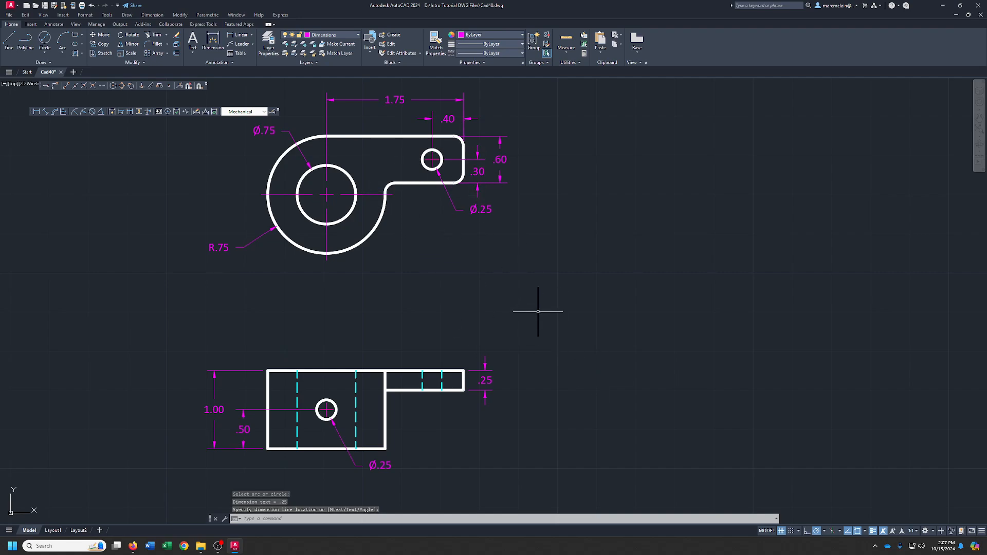
{"action": "left_click", "coordinate": [192, 40]}
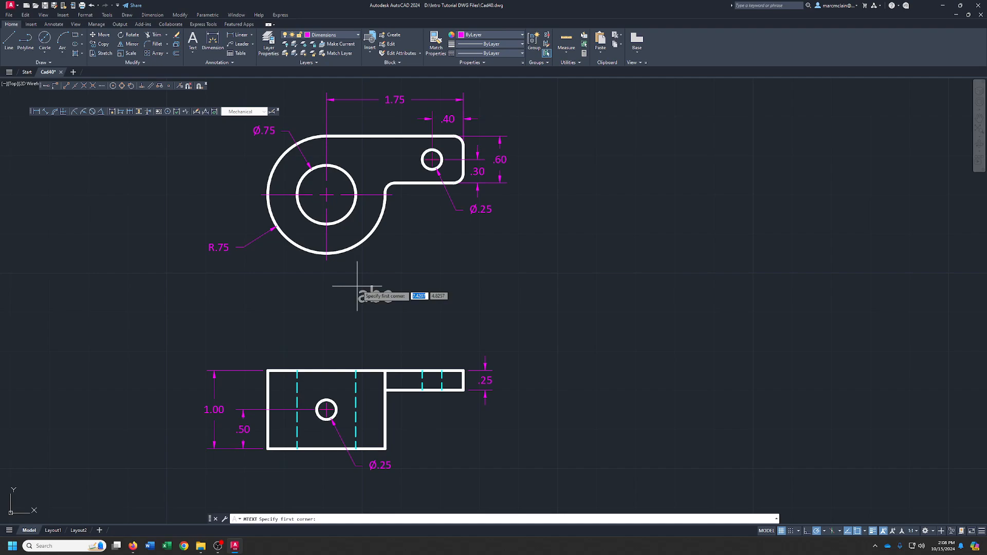
{"action": "middle_click_drag", "start_coordinate": [392, 314], "coordinate": [355, 240]}
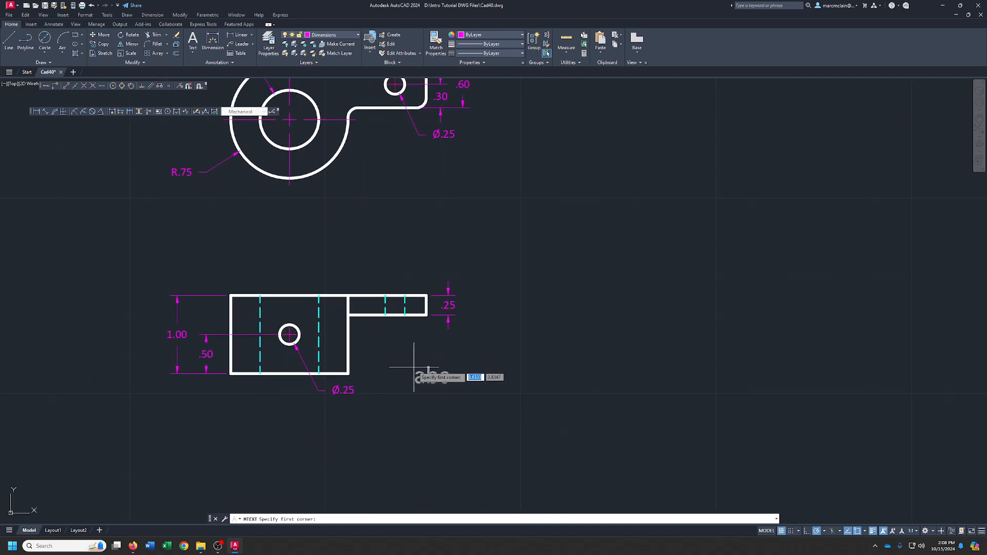
{"action": "middle_click_drag", "start_coordinate": [407, 363], "coordinate": [409, 412]}
{"action": "left_click", "coordinate": [351, 225]}
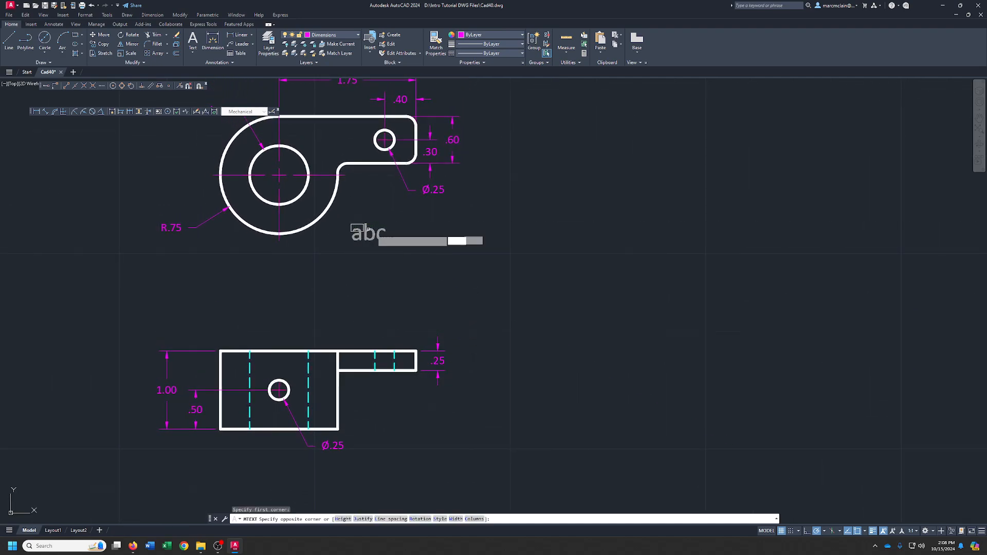
{"action": "left_click", "coordinate": [442, 238]}
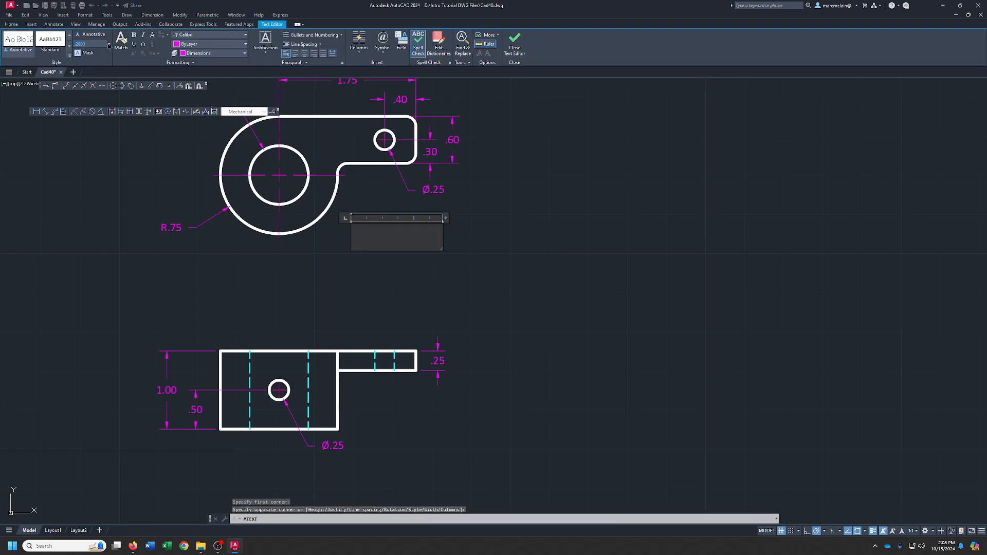
{"action": "left_click", "coordinate": [108, 44]}
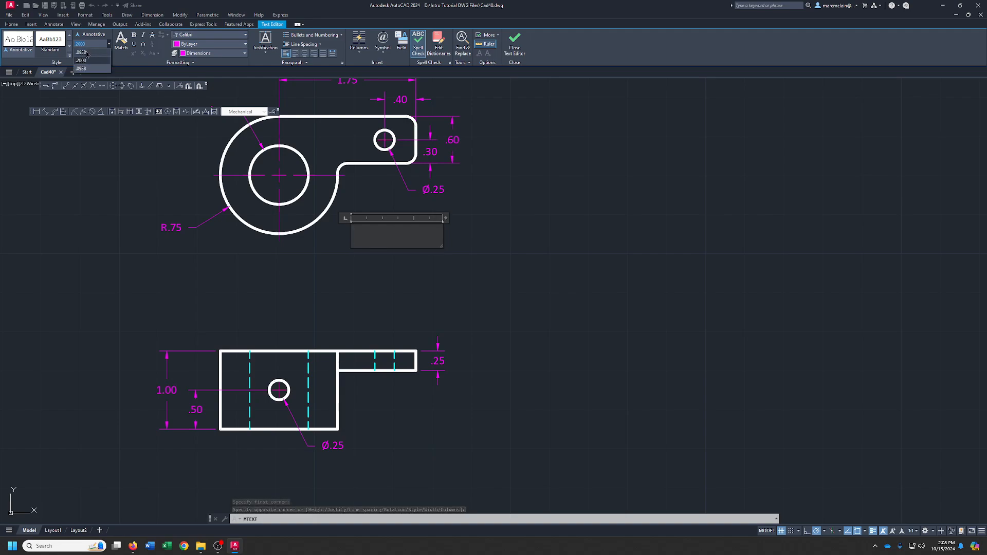
{"action": "left_click", "coordinate": [87, 52]}
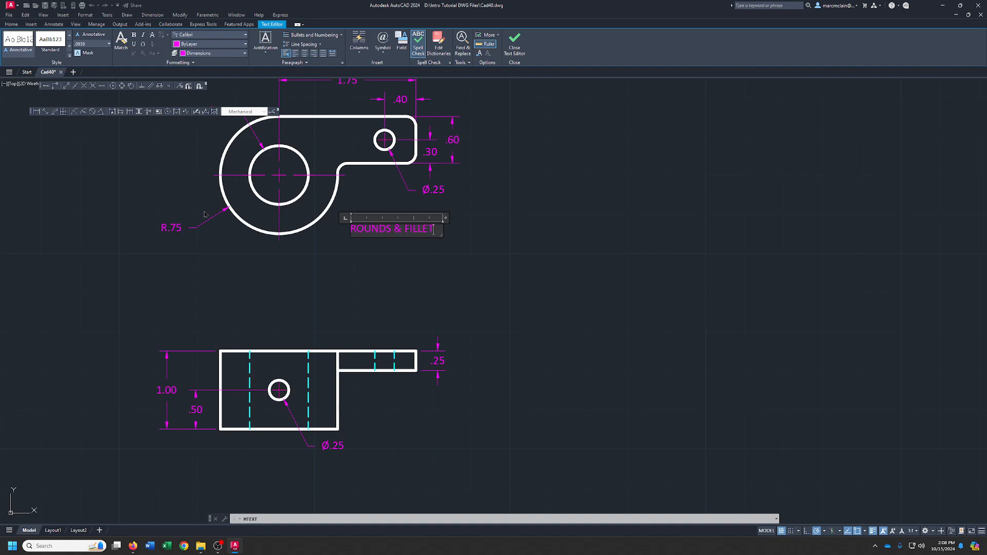
Enter the note "ROUNDS & FILLETS R.125" and widen its text box so the note fits on one line.
{"action": "key", "text": "Return"}
{"action": "type", "text": "R.125"}
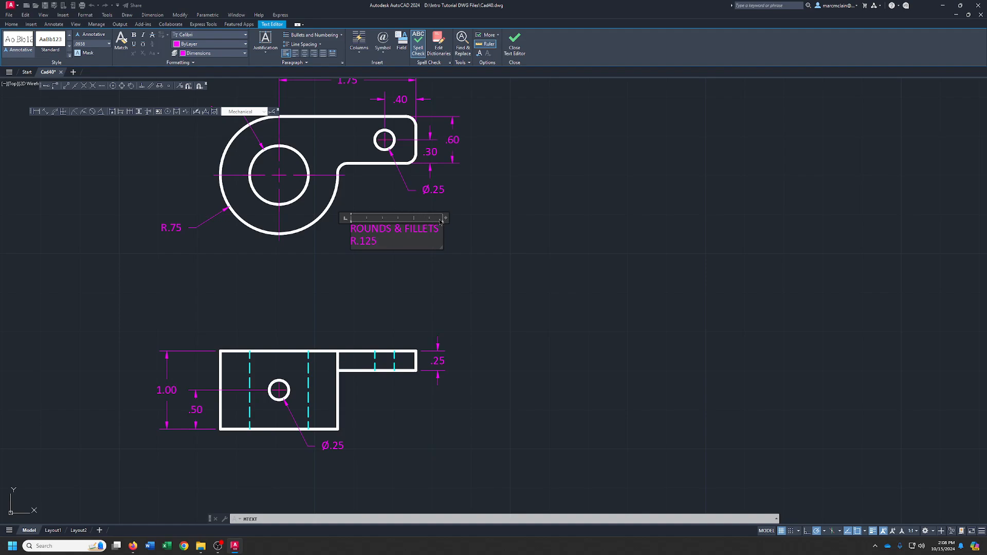
{"action": "left_click_drag", "start_coordinate": [447, 218], "coordinate": [477, 218]}
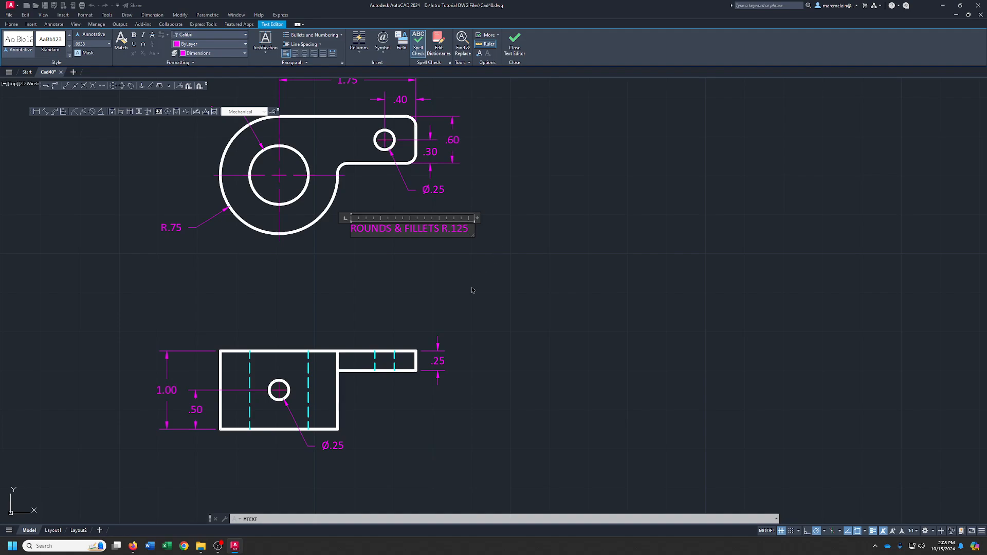
{"action": "left_click", "coordinate": [515, 41]}
Move the rounds and fillets note into the space between the two views, below the large circular end.
{"action": "left_click", "coordinate": [353, 225]}
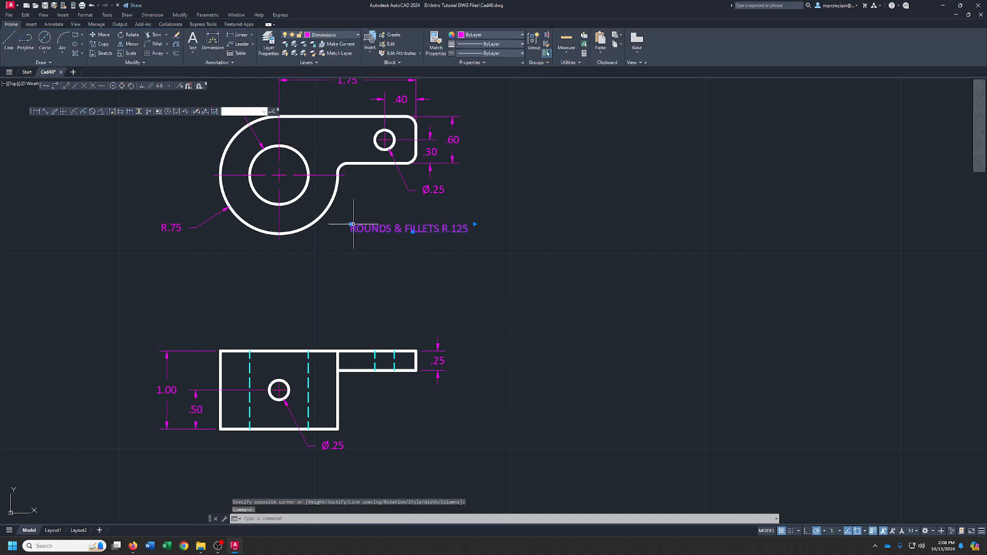
{"action": "left_click", "coordinate": [350, 224]}
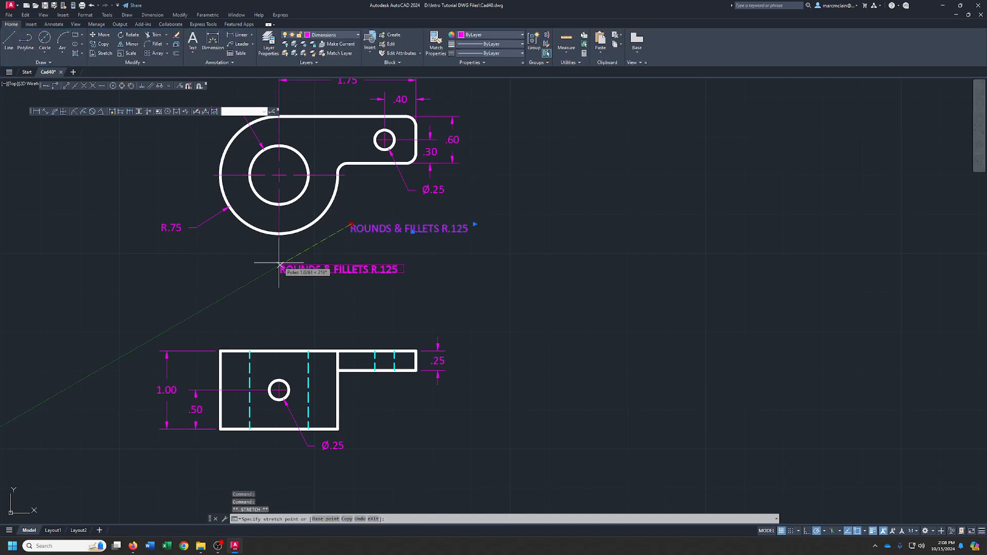
{"action": "left_click", "coordinate": [232, 274]}
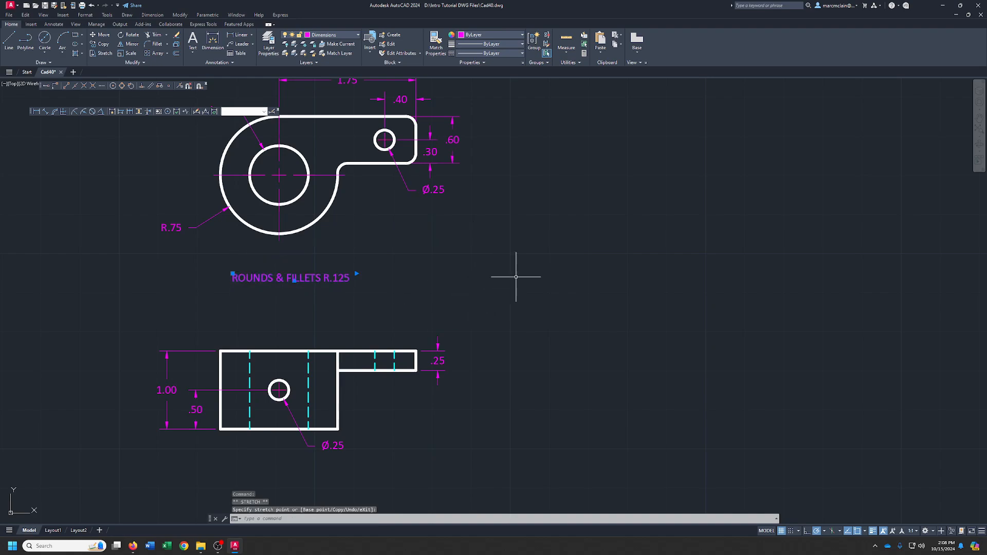
{"action": "key", "text": "Escape"}
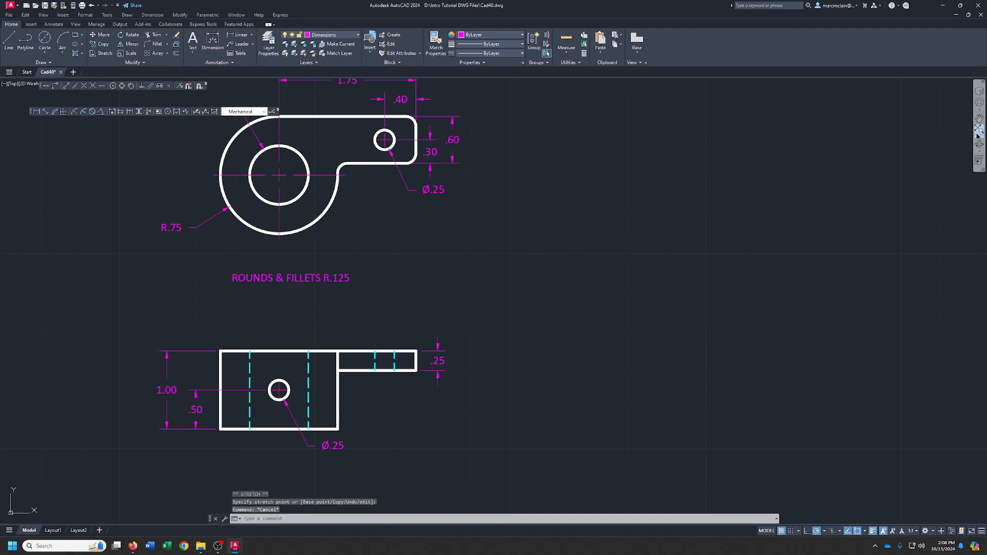
Turn on the ViewCube for a Top view, and assign the monochrome.ctb plot style table to all layouts in the plot settings.
{"action": "left_click", "coordinate": [981, 92]}
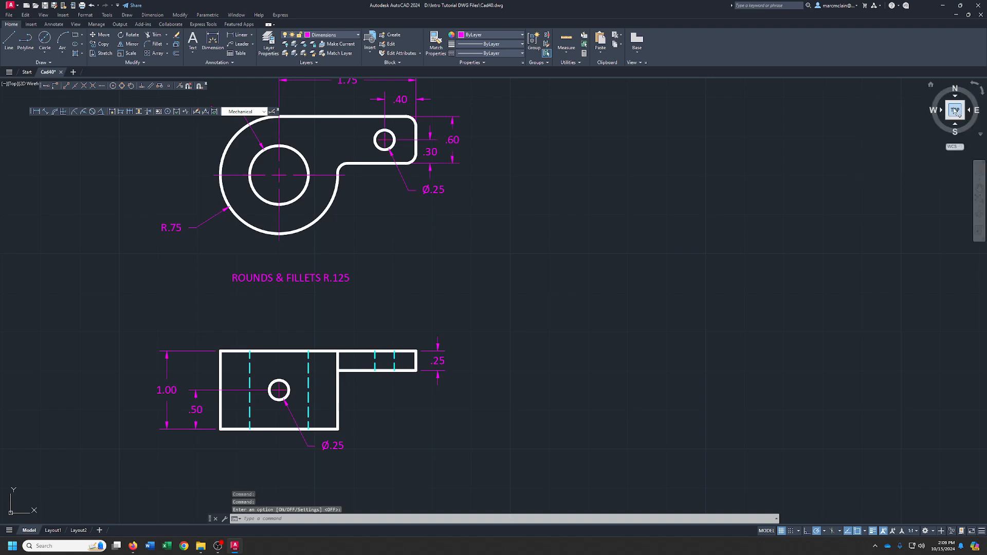
{"action": "left_click", "coordinate": [957, 113]}
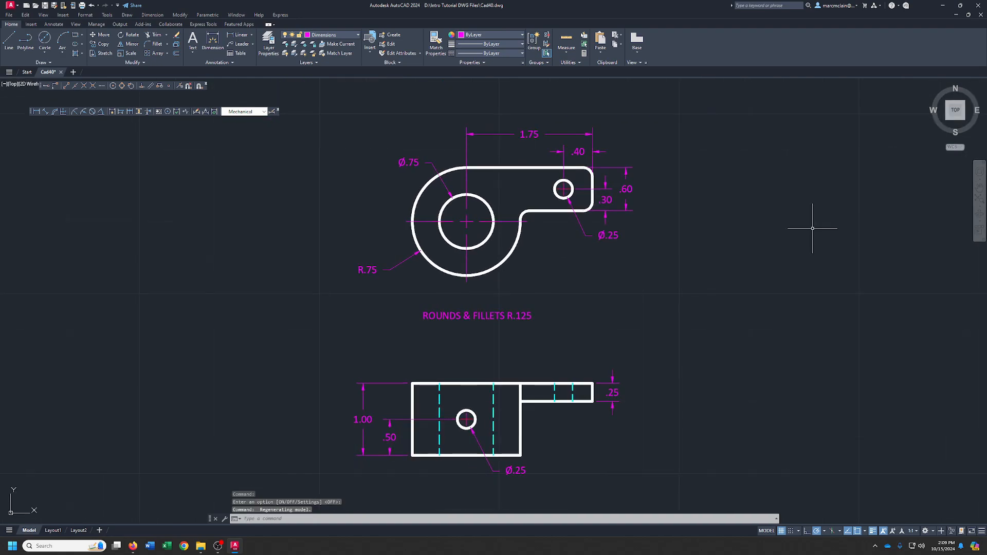
{"action": "left_click", "coordinate": [83, 6]}
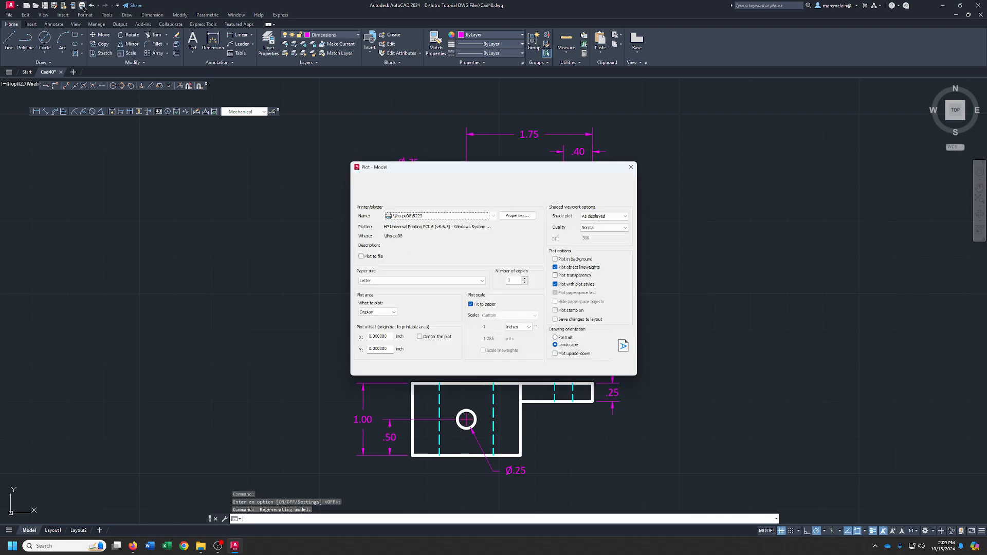
{"action": "left_click", "coordinate": [595, 195]}
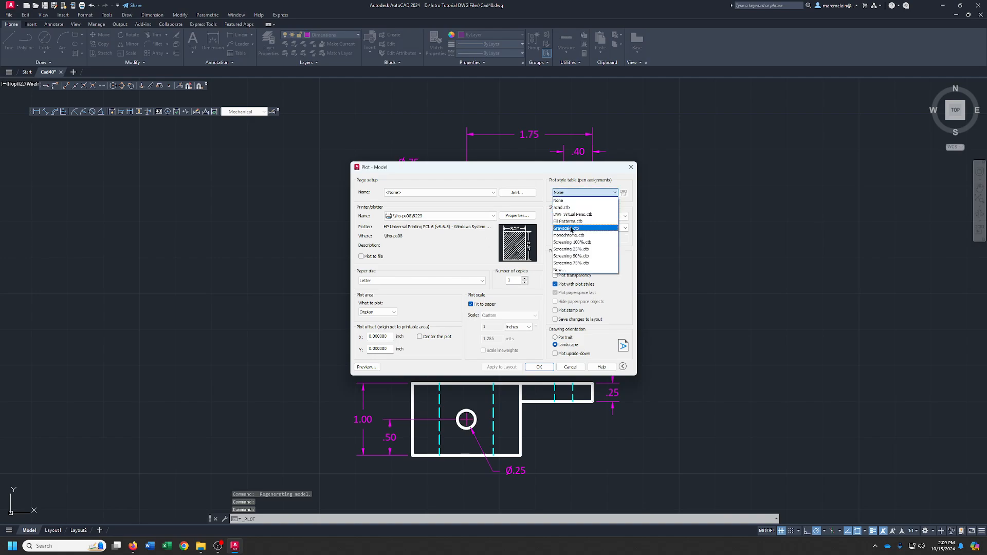
{"action": "left_click", "coordinate": [570, 235]}
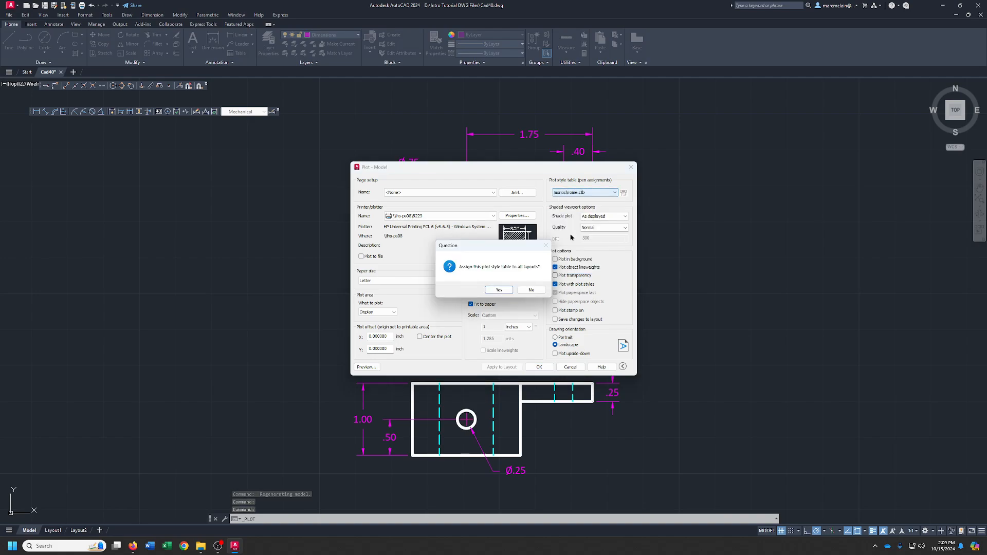
{"action": "left_click", "coordinate": [498, 291]}
Set the plotter to AutoCAD PDF (General Documentation).pc3 and preview the plot centered on the sheet.
{"action": "left_click", "coordinate": [440, 217]}
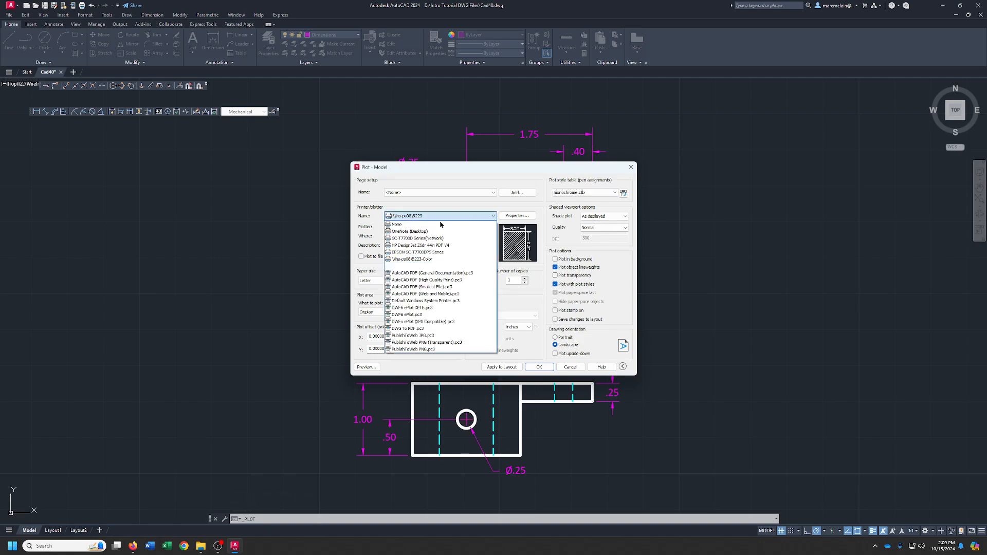
{"action": "left_click", "coordinate": [404, 274]}
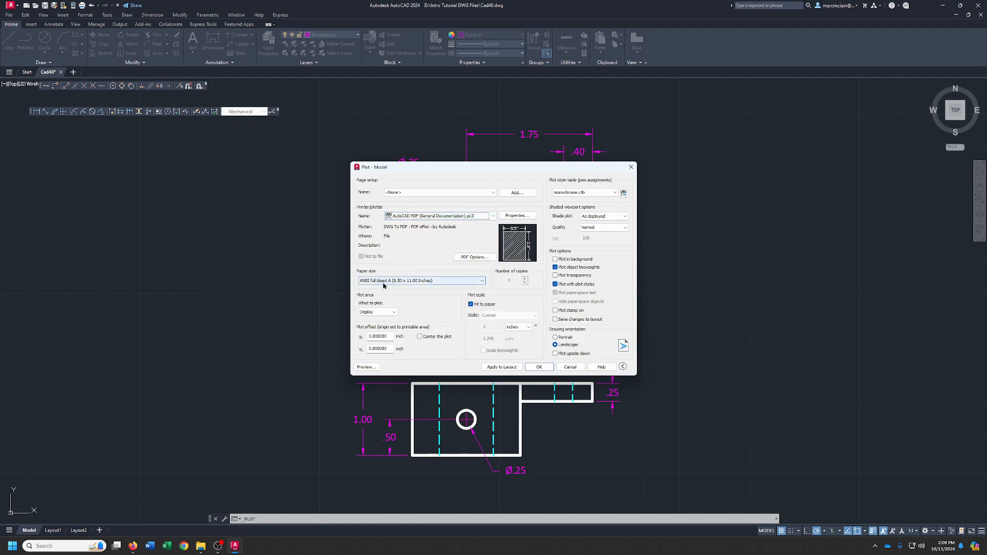
{"action": "left_click", "coordinate": [420, 337]}
{"action": "left_click", "coordinate": [372, 368]}
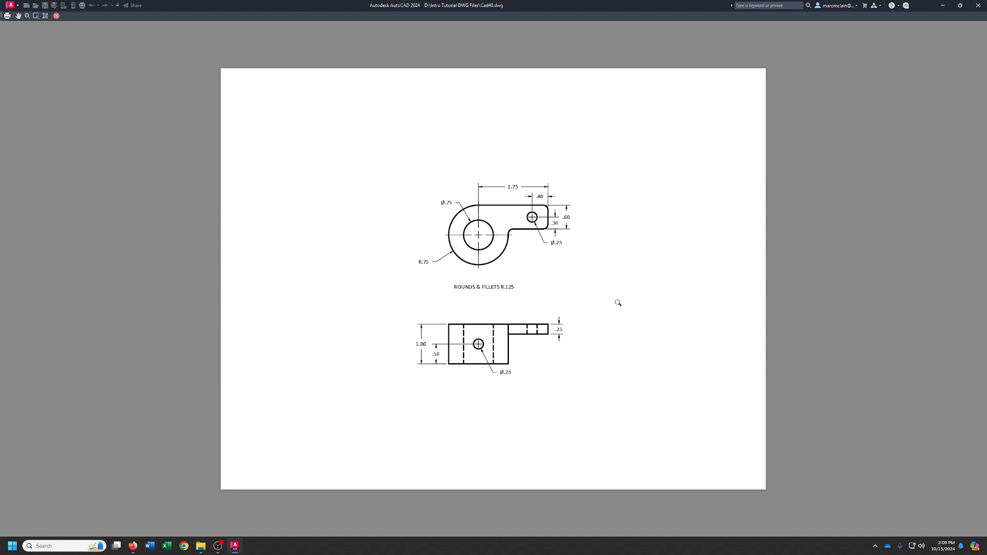
Plot the drawing to Cad40-Model.pdf in the Intro Tutorial DWG Files folder on drive D.
{"action": "left_click", "coordinate": [8, 15]}
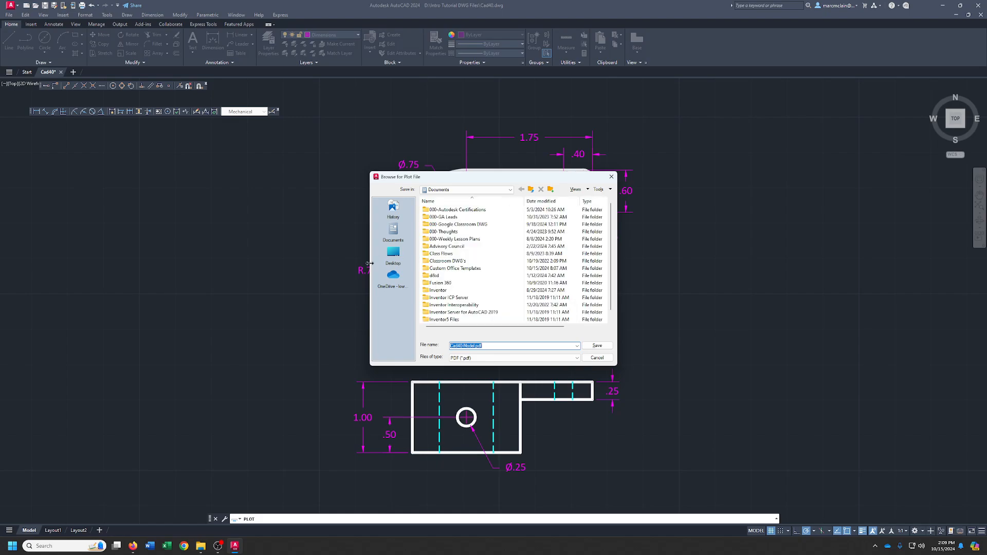
{"action": "left_click", "coordinate": [512, 190]}
{"action": "left_click", "coordinate": [473, 240]}
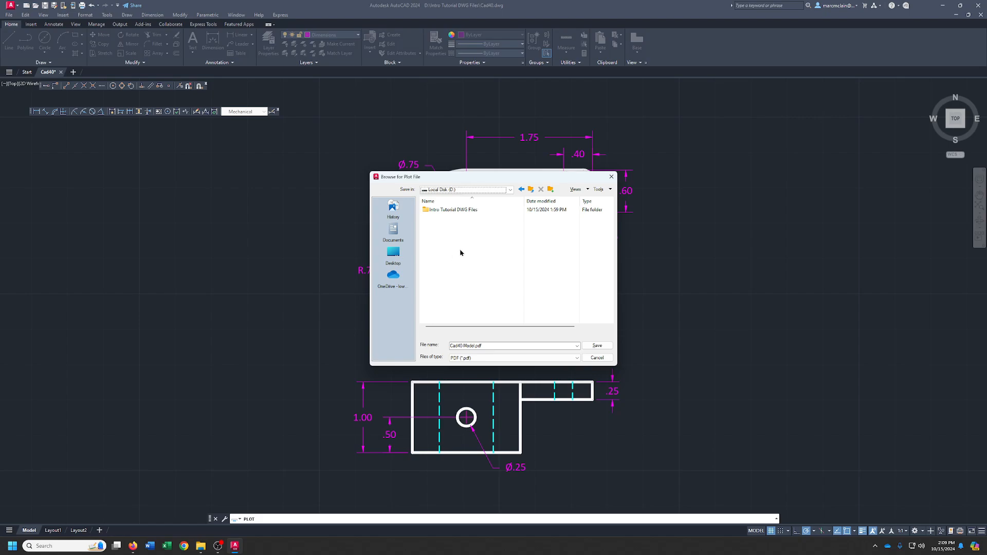
{"action": "double_click", "coordinate": [460, 210]}
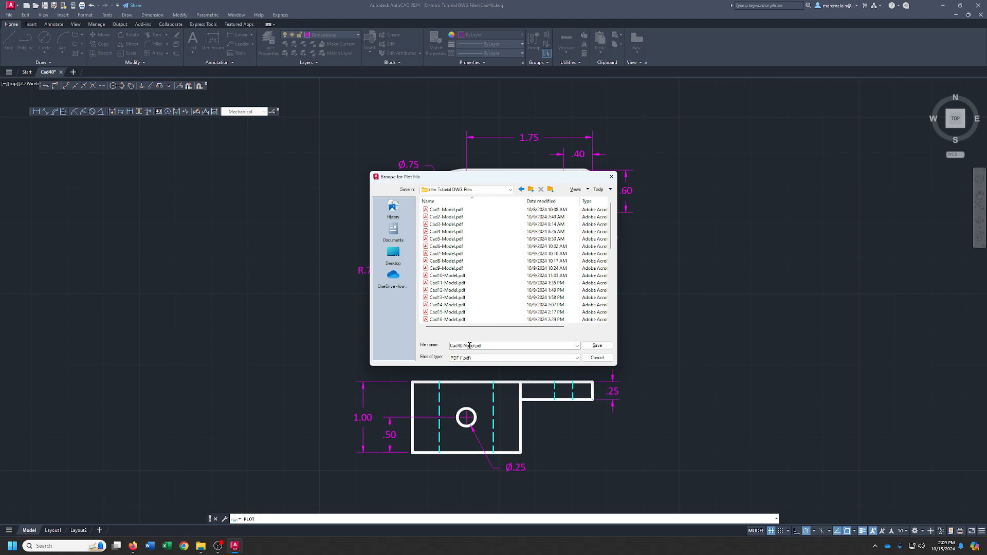
{"action": "left_click", "coordinate": [597, 346]}
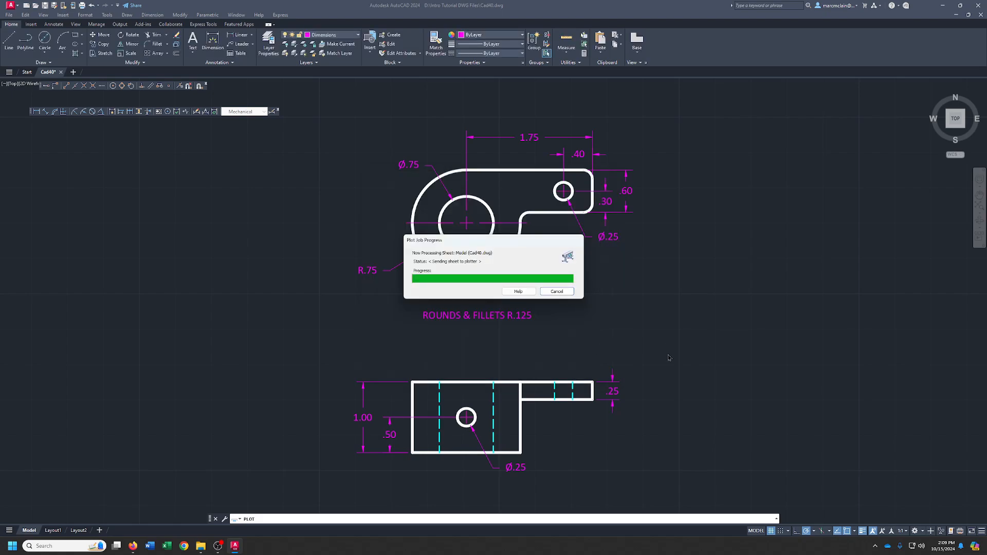